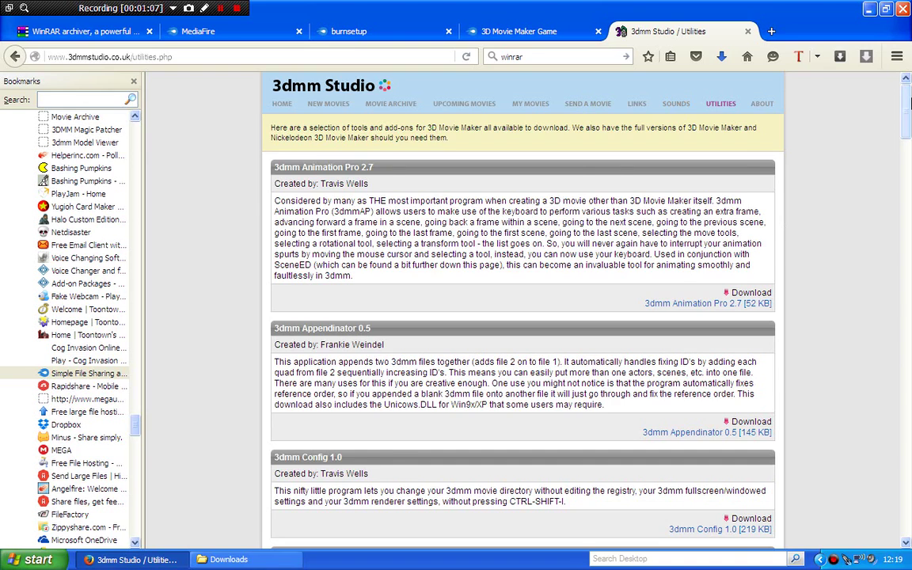
Download v3dmm 0.14 from the 3dmm Studio utilities page and save the v3dmm.zip file
drag(911, 101, 905, 523)
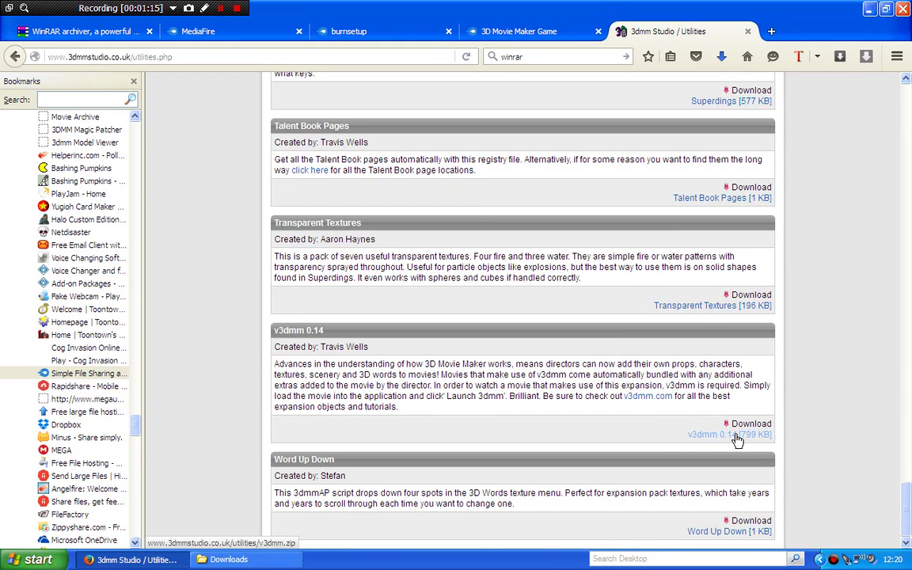
click(737, 440)
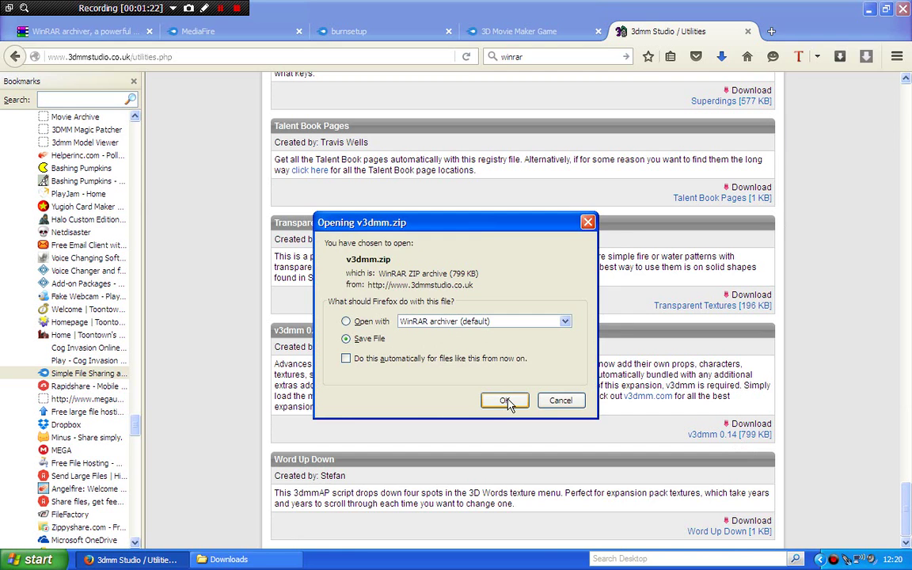
click(504, 401)
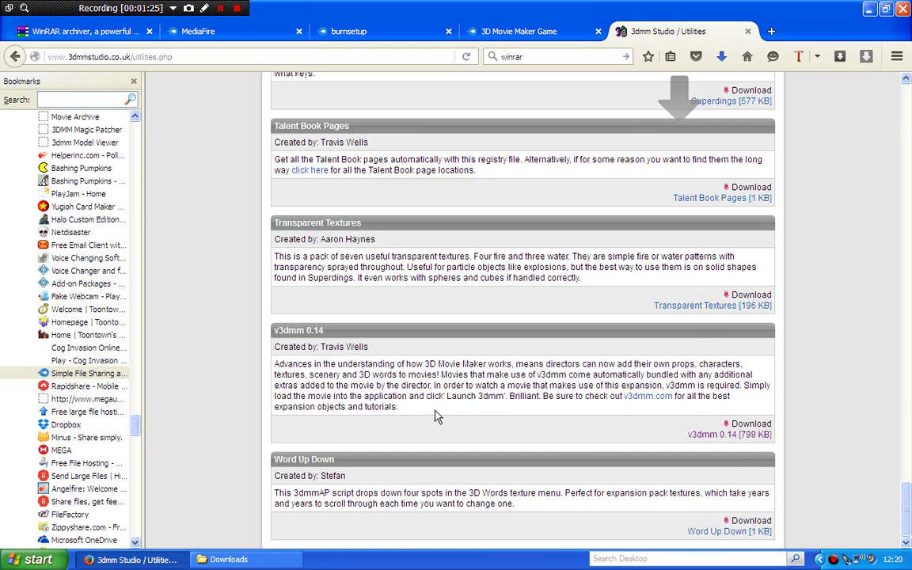
Run v3dmm_014.exe from the v3dmm.zip archive and install Virtual 3DMM in the default Microsoft Kids folder with a desktop shortcut
click(234, 558)
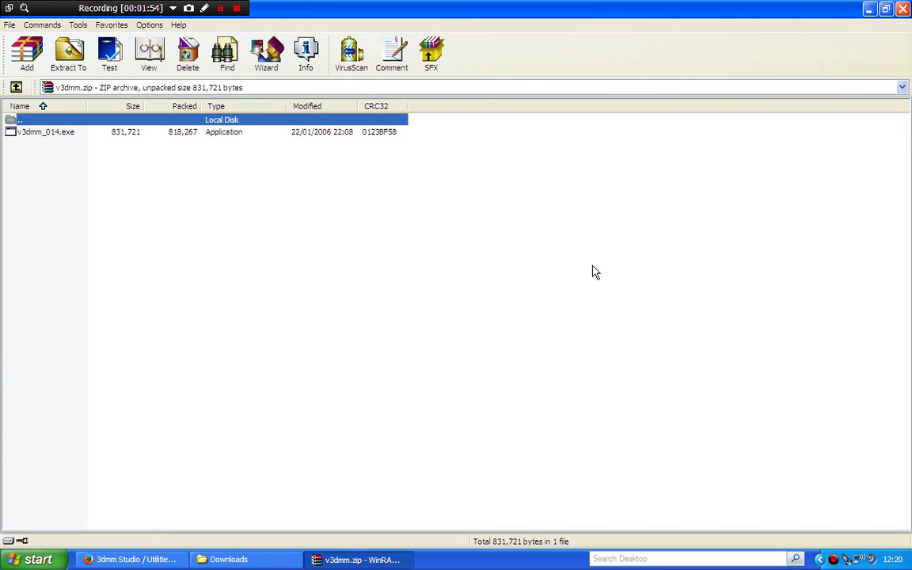
double_click(301, 133)
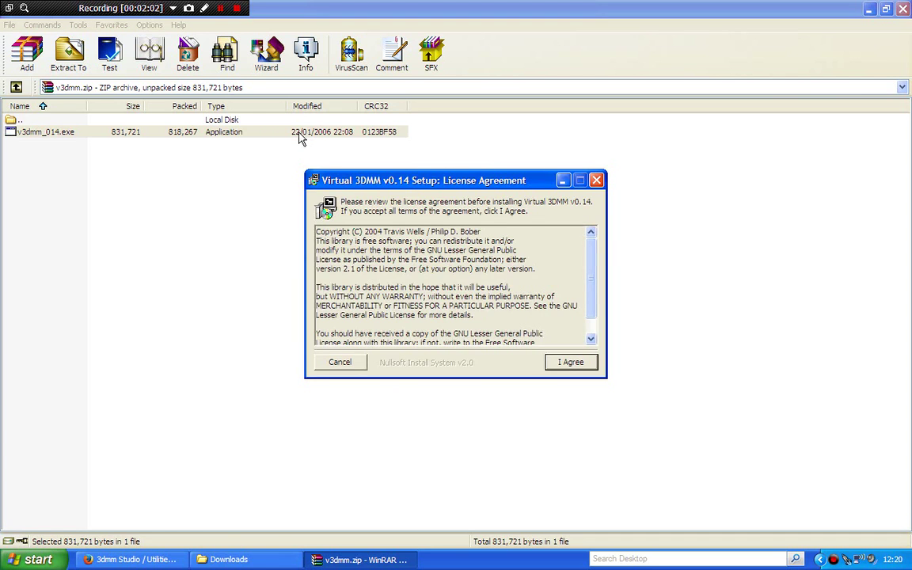
click(568, 365)
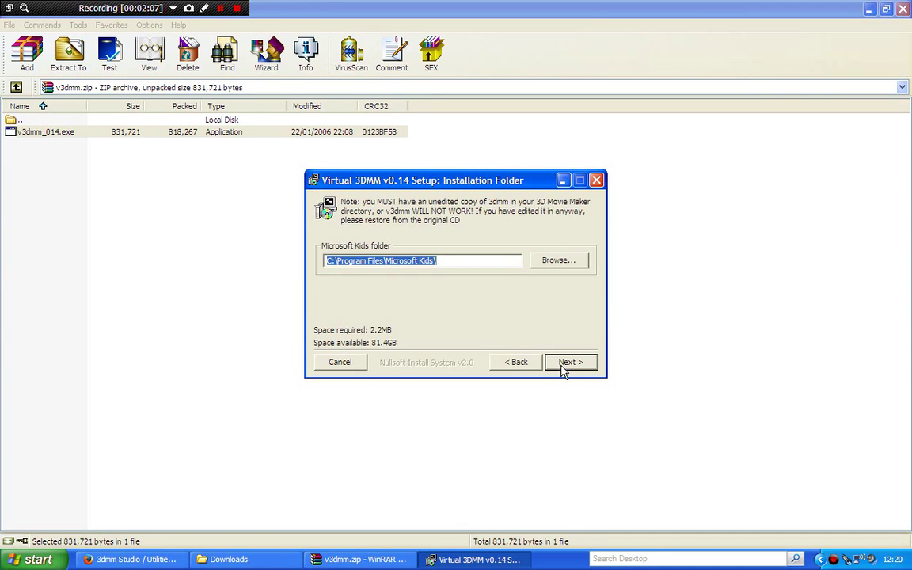
click(569, 363)
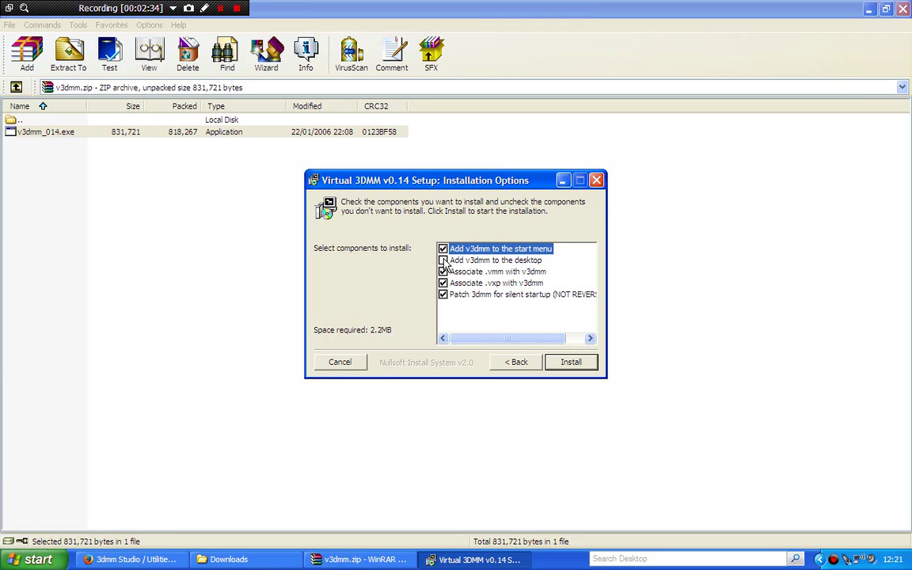
click(444, 261)
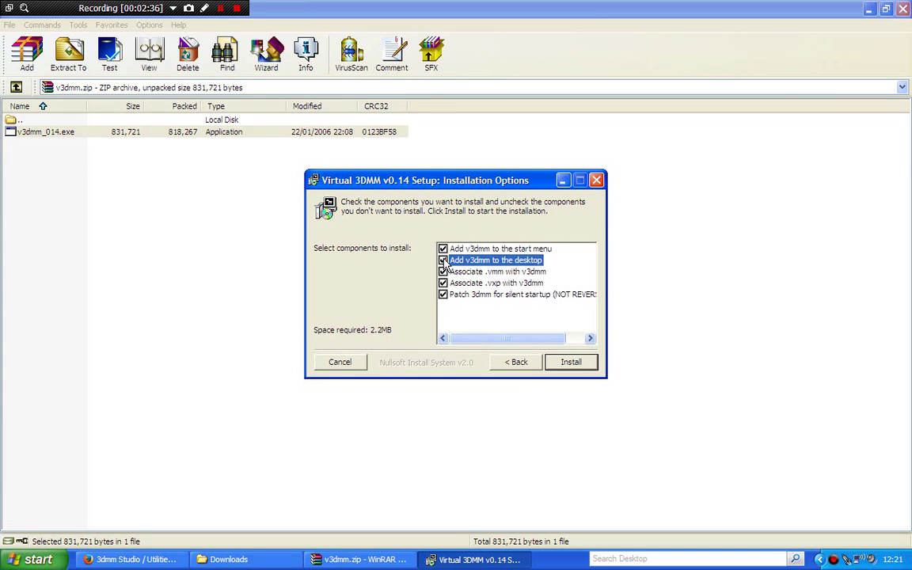
click(575, 365)
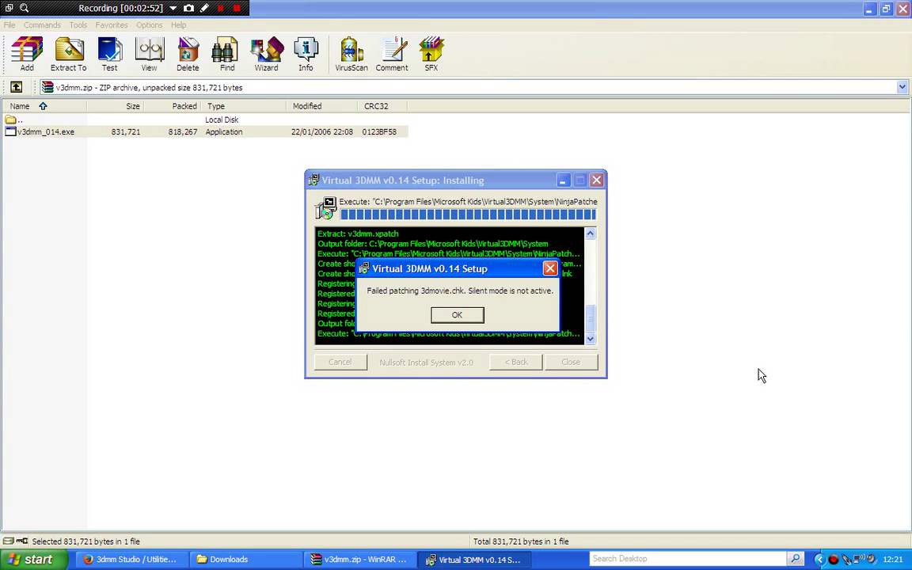
click(457, 316)
click(574, 363)
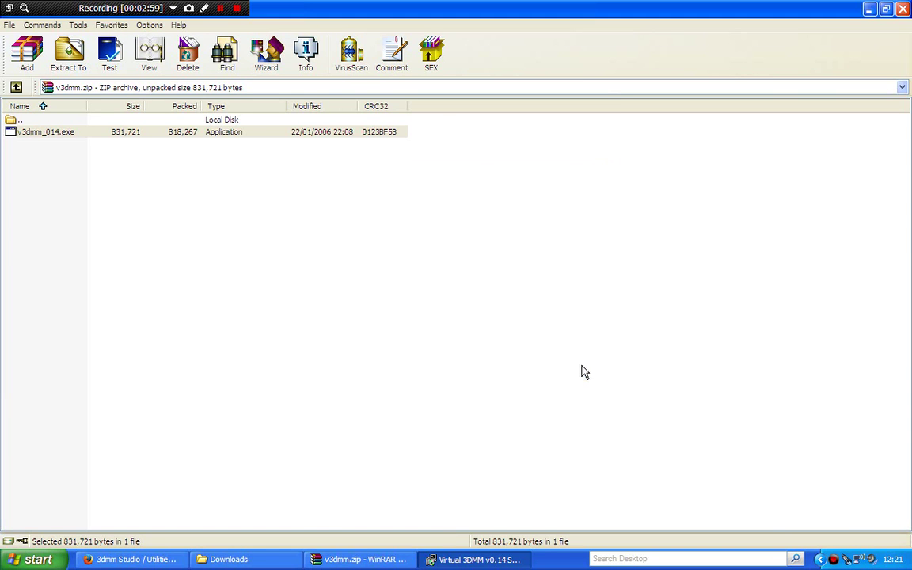
Run the v3dmm_014.exe setup again and reinstall Virtual 3DMM v0.14 with all components, including the desktop shortcut
double_click(242, 142)
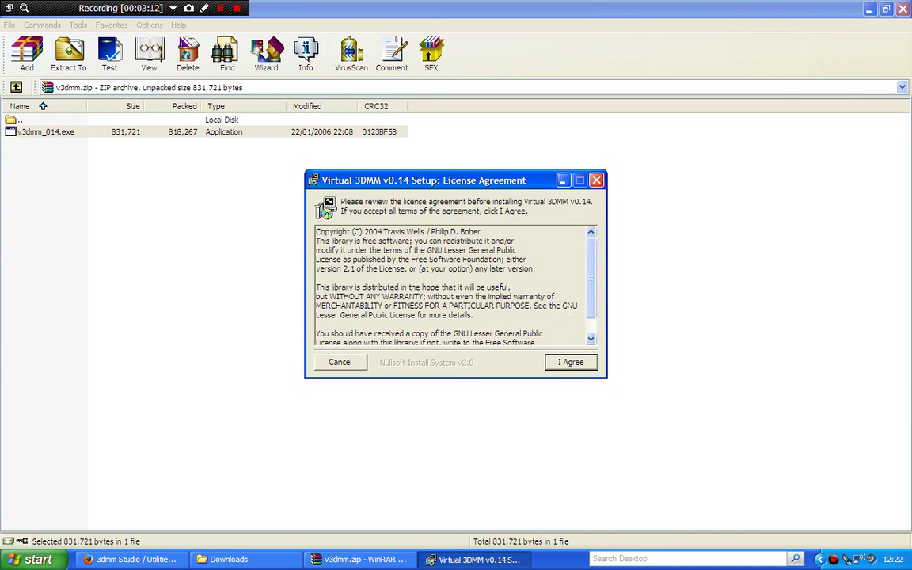
click(576, 364)
click(575, 364)
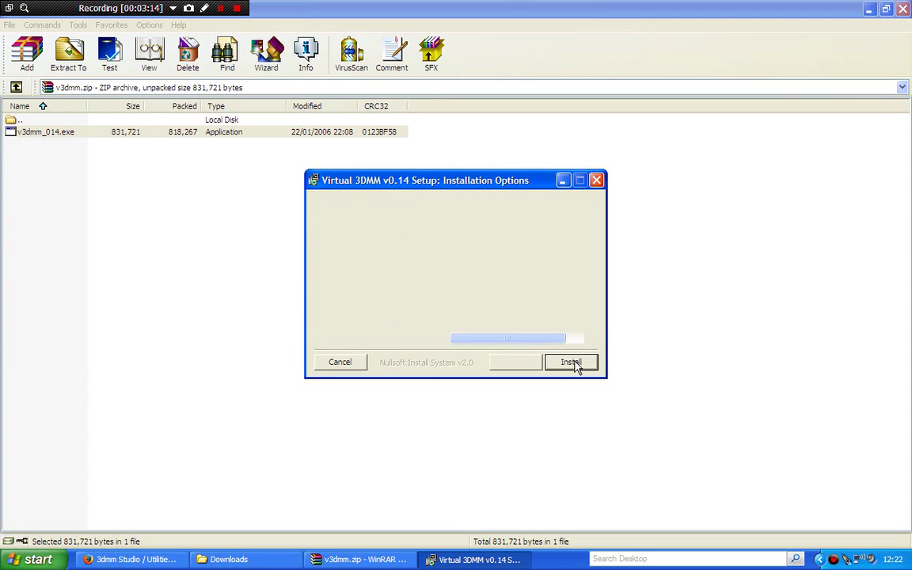
click(450, 262)
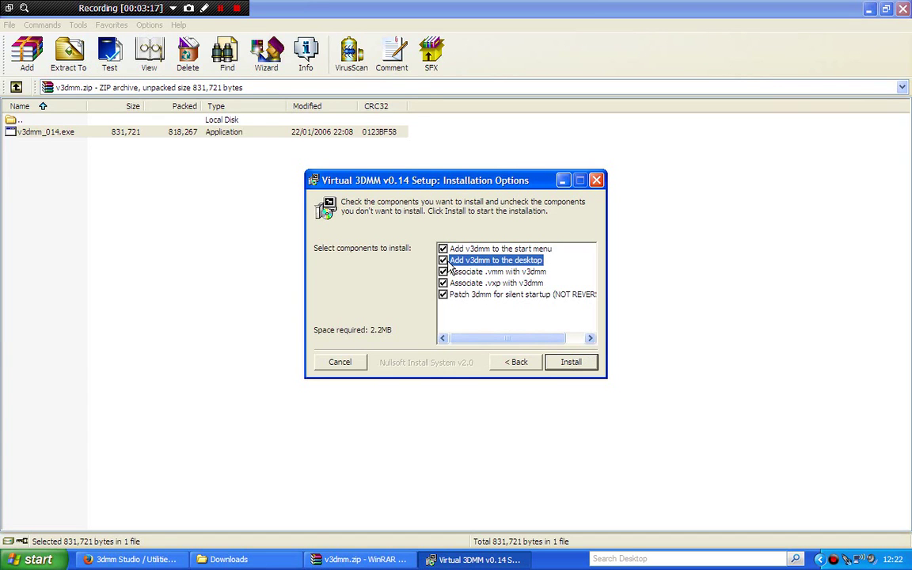
click(571, 363)
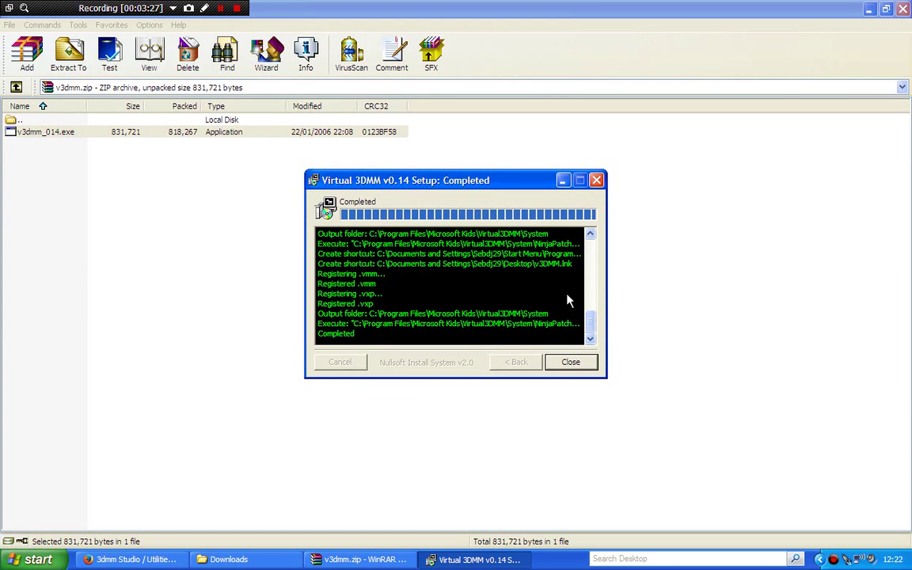
click(570, 362)
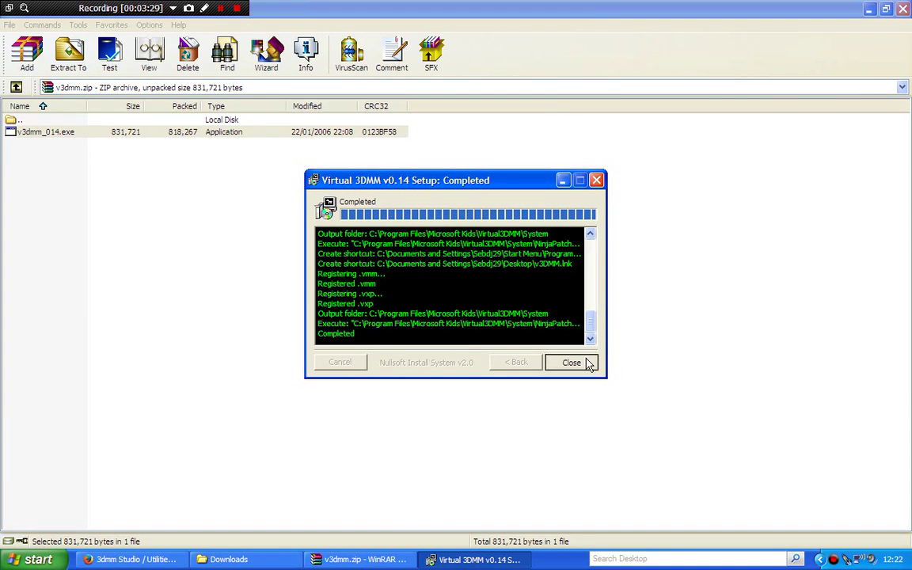
Clear the open windows off the desktop and move the v3DMM shortcut to just above the 3D Movie Maker shortcut
click(868, 10)
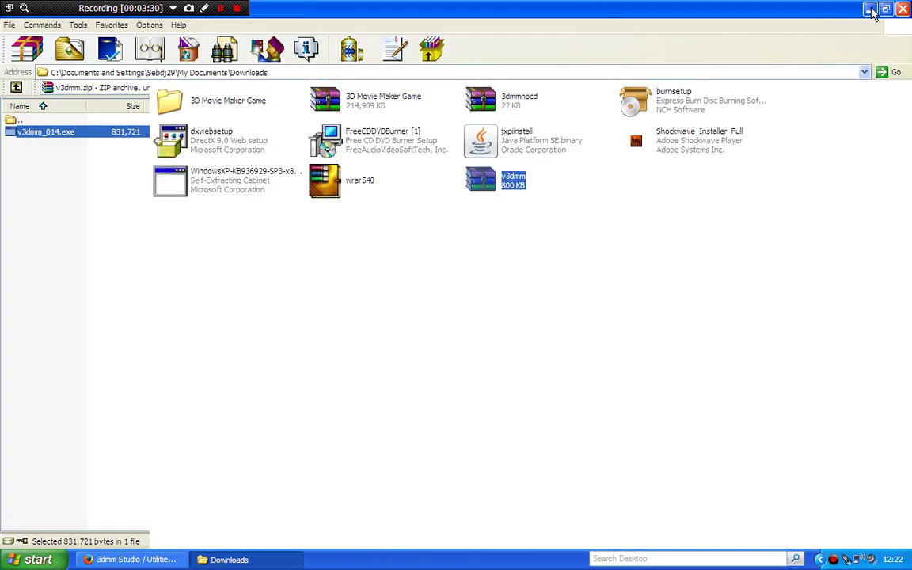
click(871, 10)
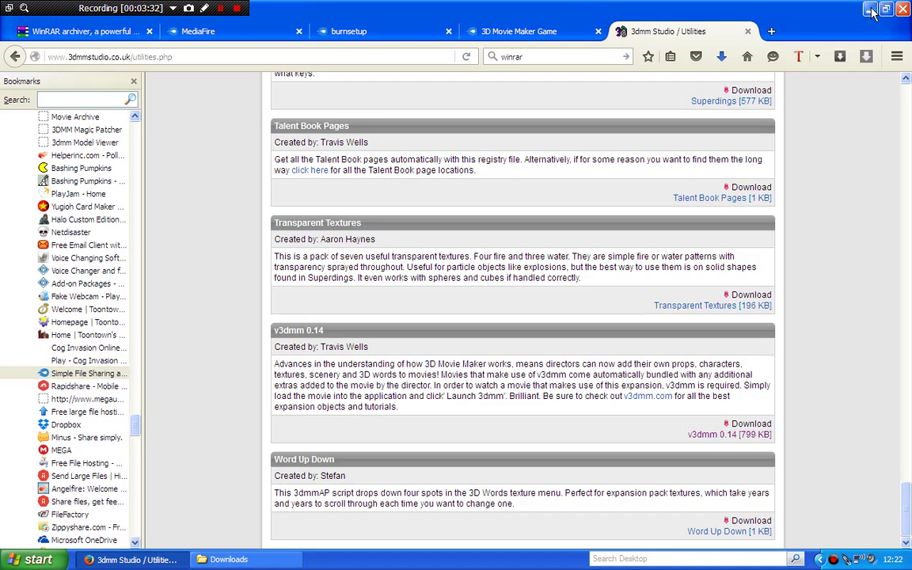
click(874, 11)
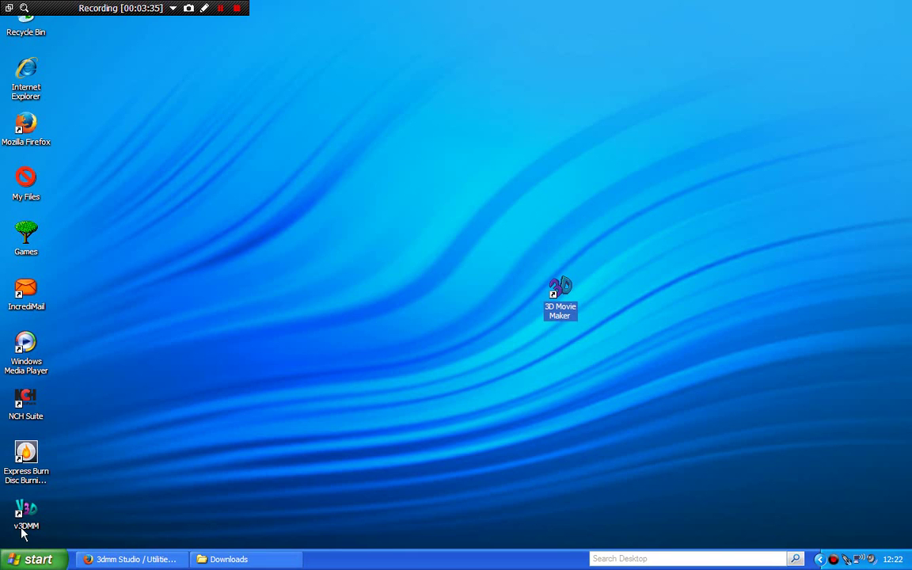
drag(26, 511, 622, 214)
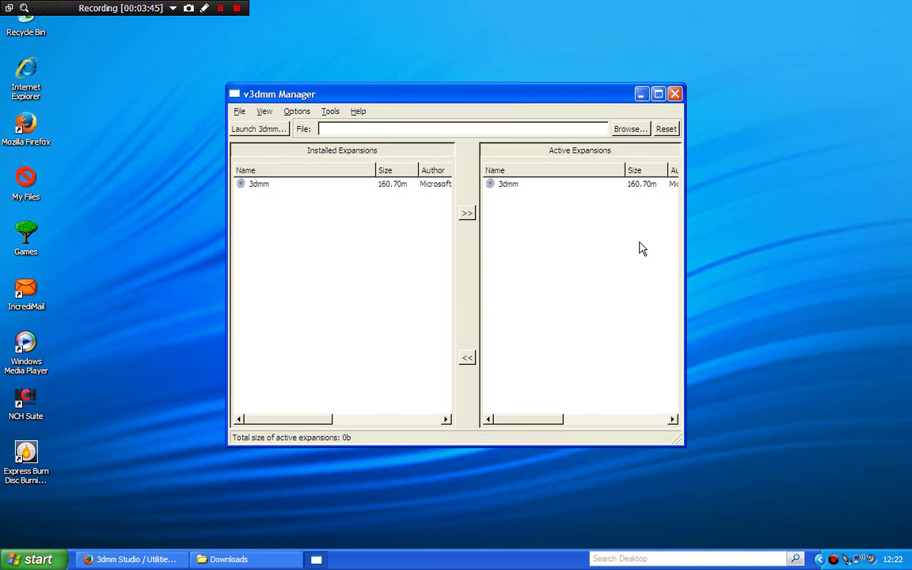
Launch 3D Movie Maker from the v3dmm Manager as a test and quit it again, returning to the manager
click(658, 94)
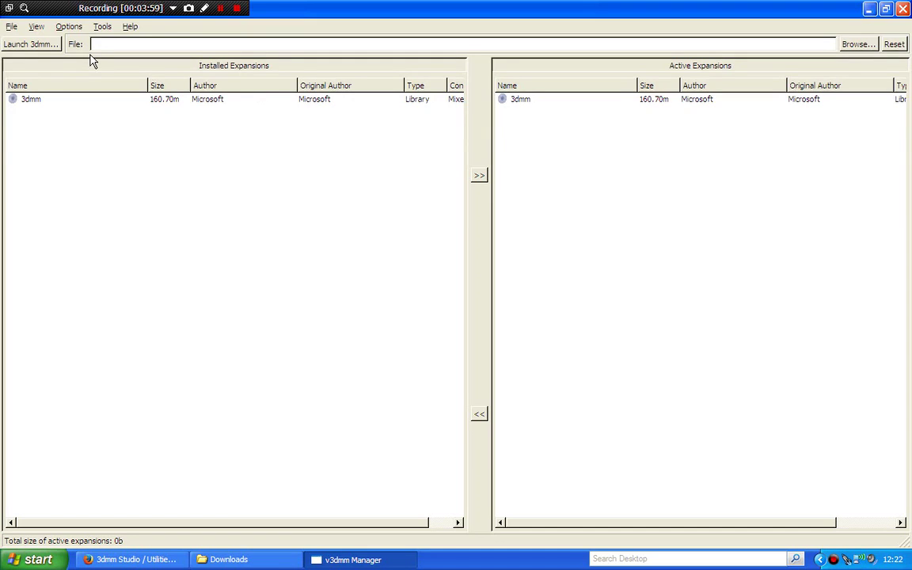
click(31, 44)
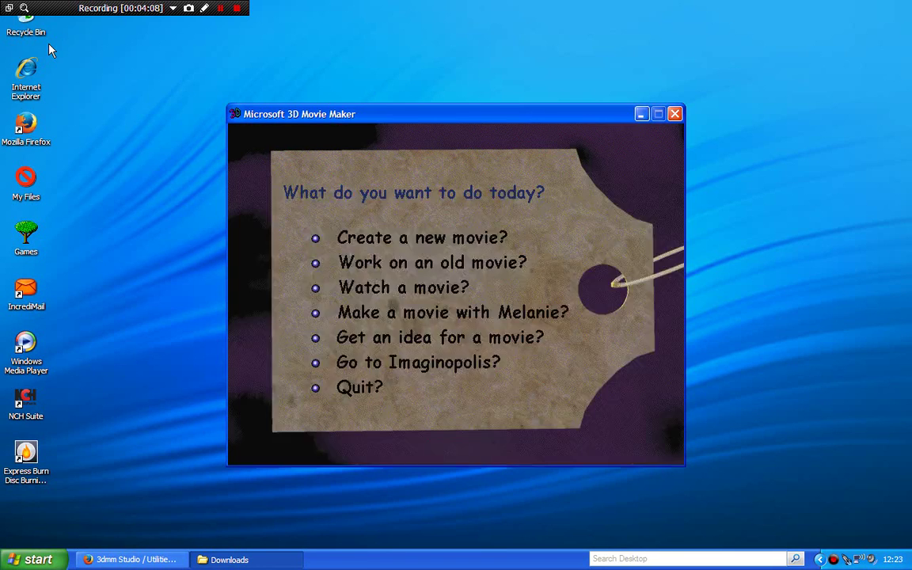
click(316, 391)
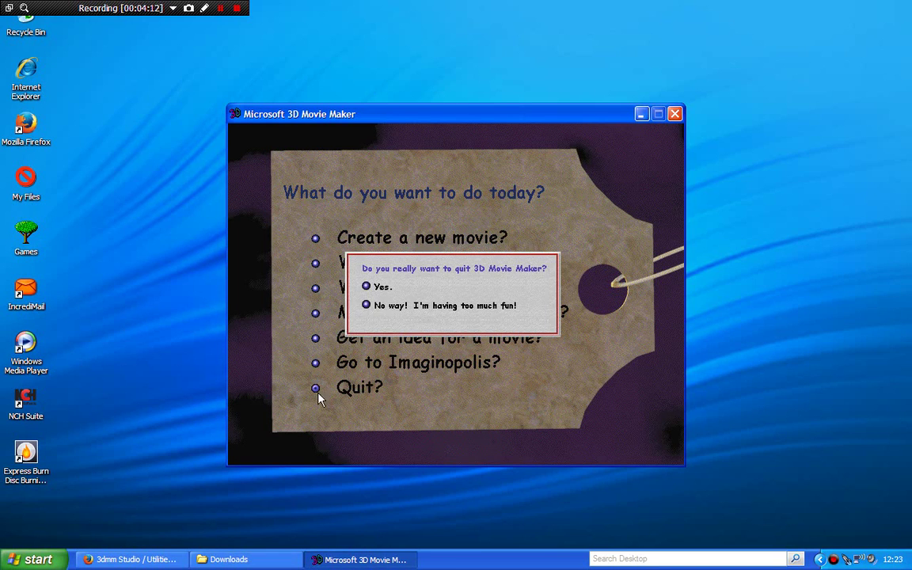
click(381, 286)
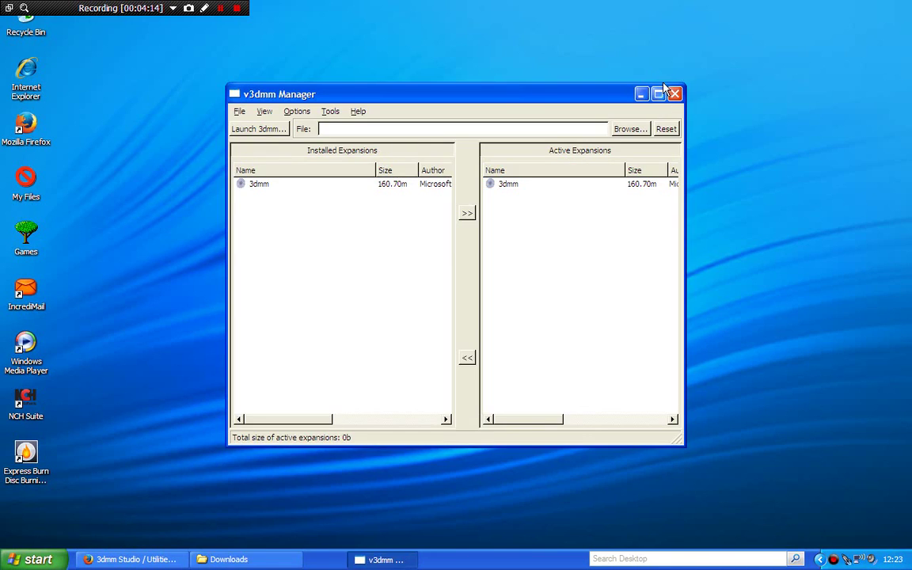
click(657, 95)
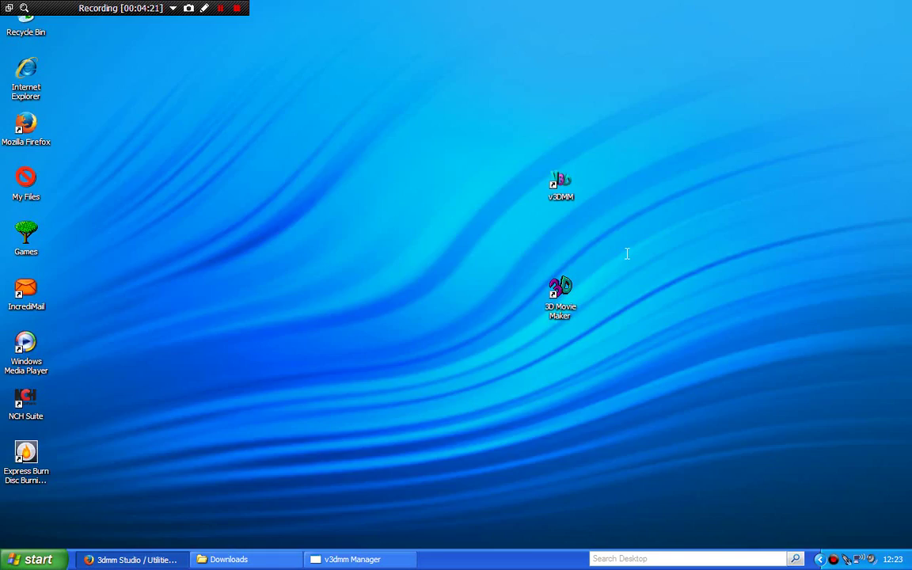
Switch back to Firefox and look through the 3dmm Studio utilities list for expansion packs to download
key(alt+Tab)
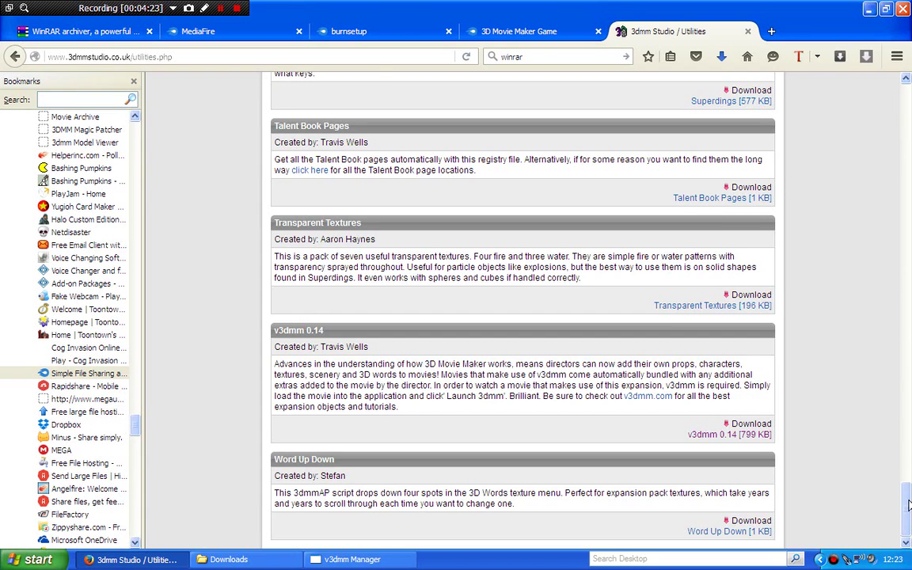
scroll(907, 298, up, 15)
scroll(907, 299, up, 10)
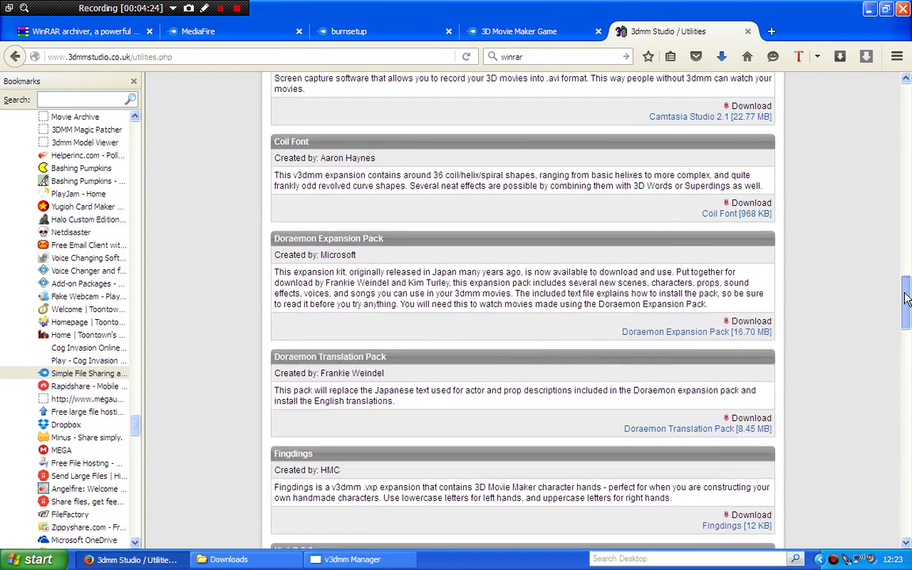
scroll(907, 245, up, 10)
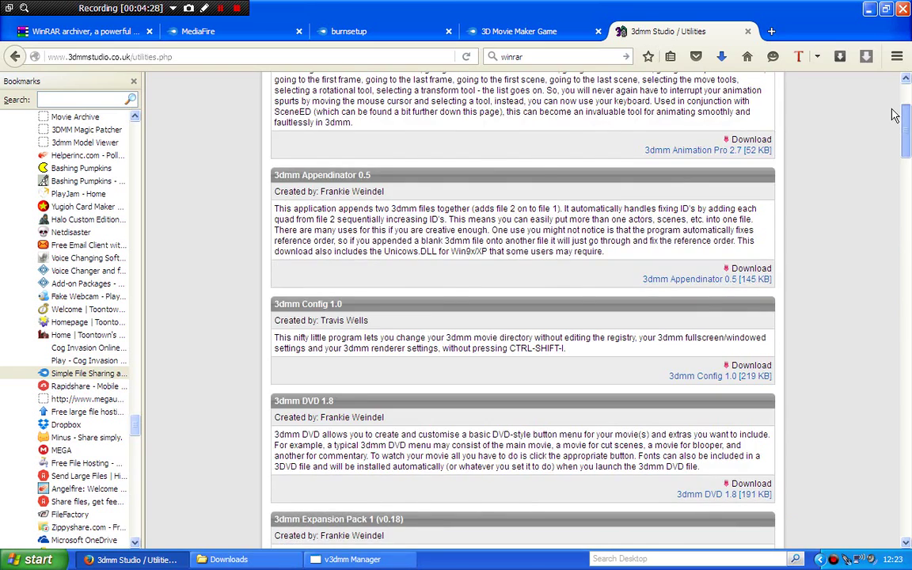
scroll(894, 115, up, 4)
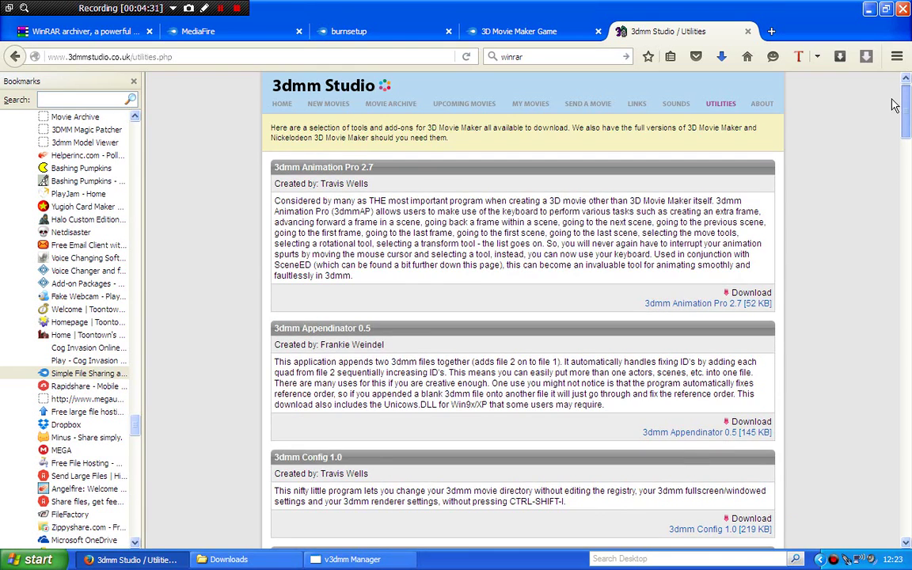
scroll(894, 111, down, 1)
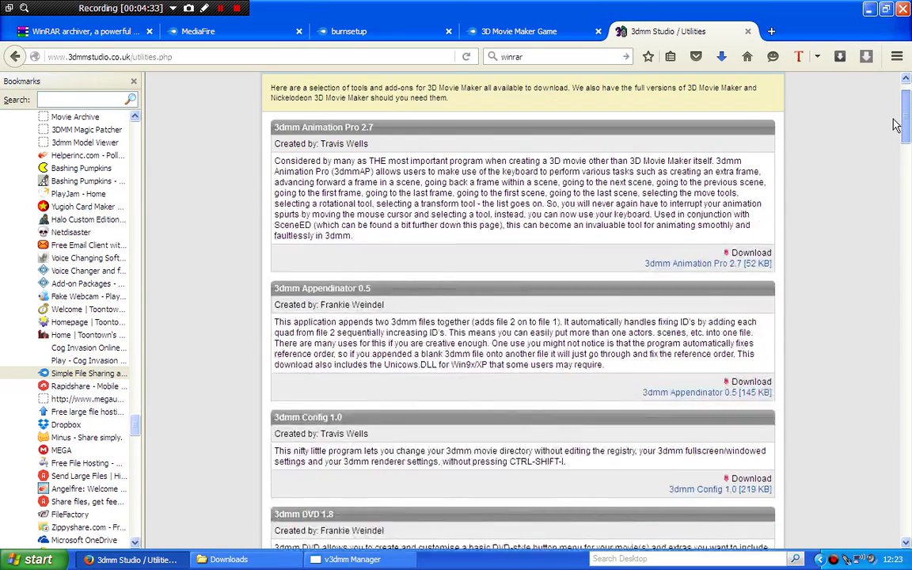
scroll(894, 125, down, 2)
scroll(897, 158, down, 6)
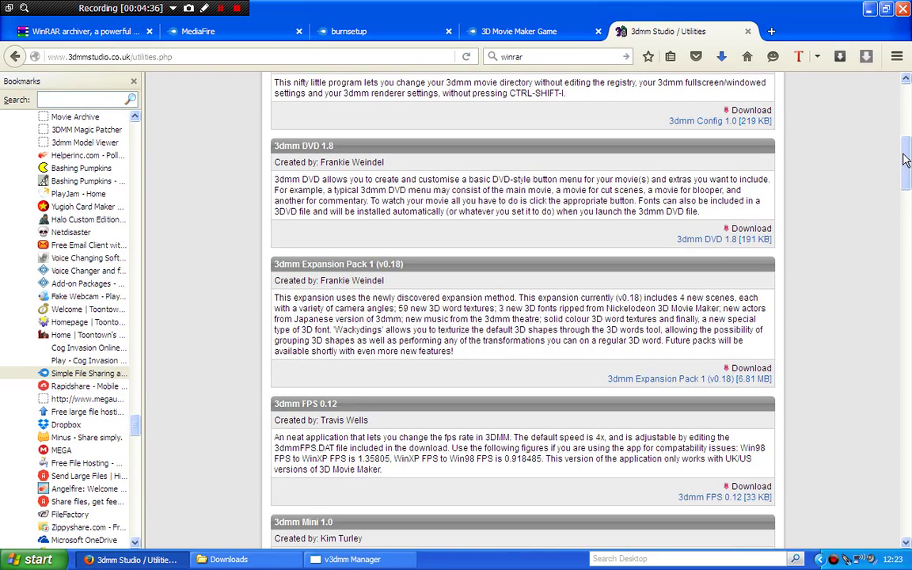
scroll(905, 169, down, 1)
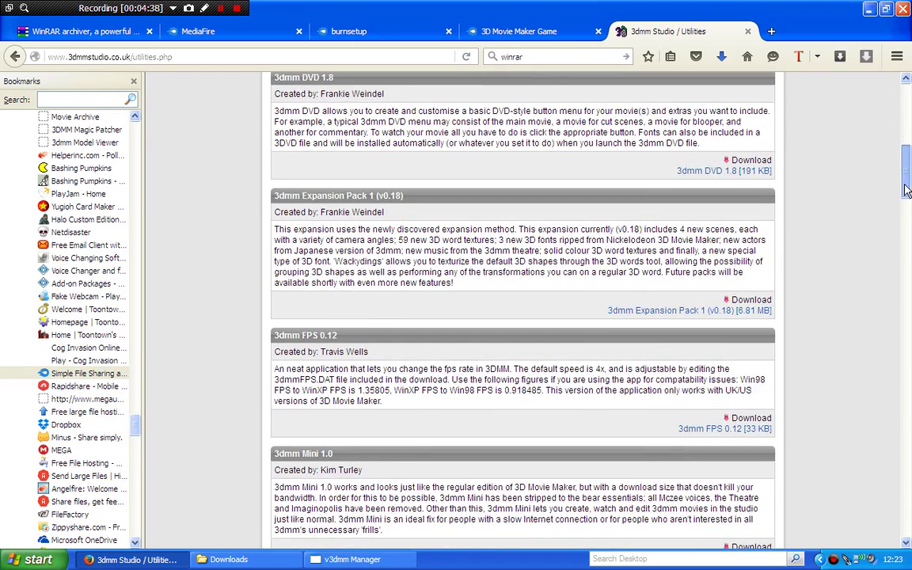
scroll(907, 190, down, 6)
Download the Doraemon Expansion Pack (d3dmm.zip) and the Doraemon Translation Pack (doratranslation.zip) from the 3dmm Studio utilities list, saving both files
drag(908, 214, 908, 325)
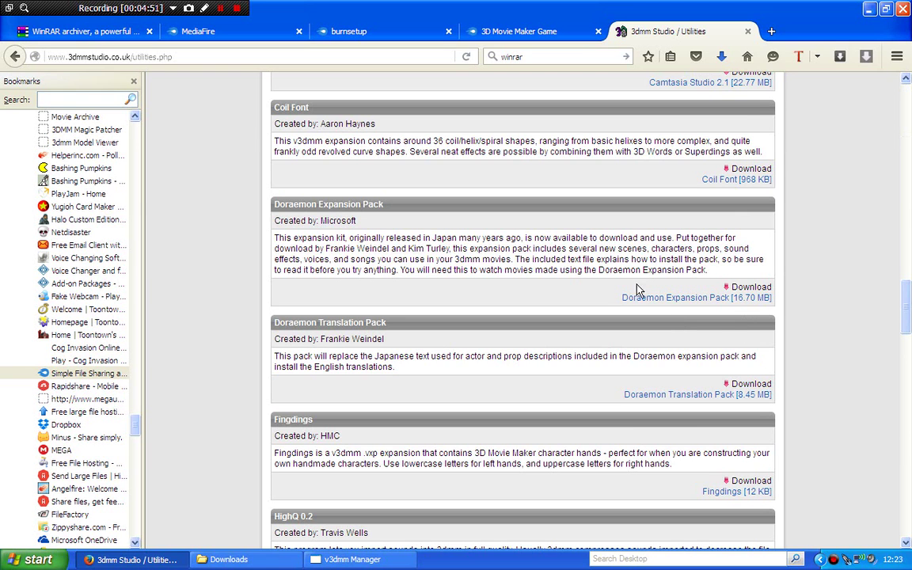
click(697, 300)
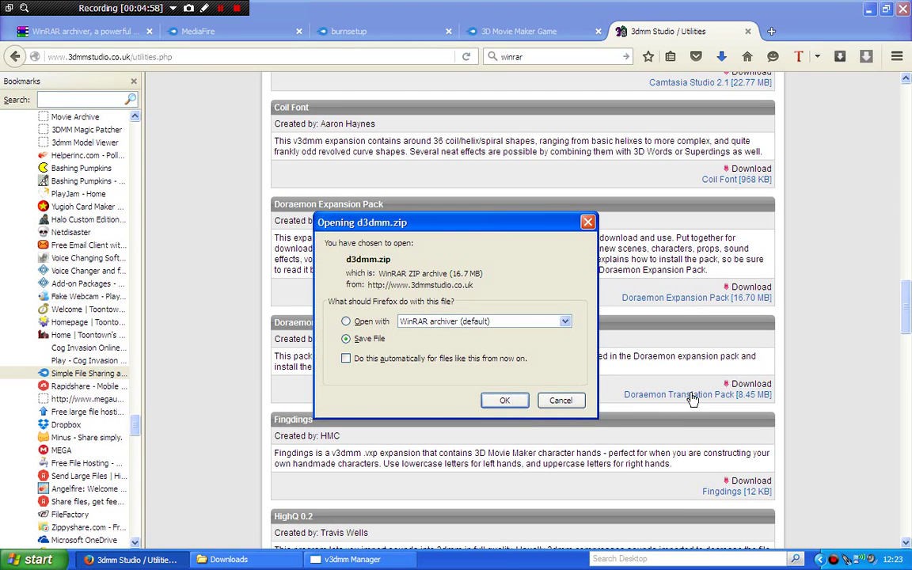
key(Return)
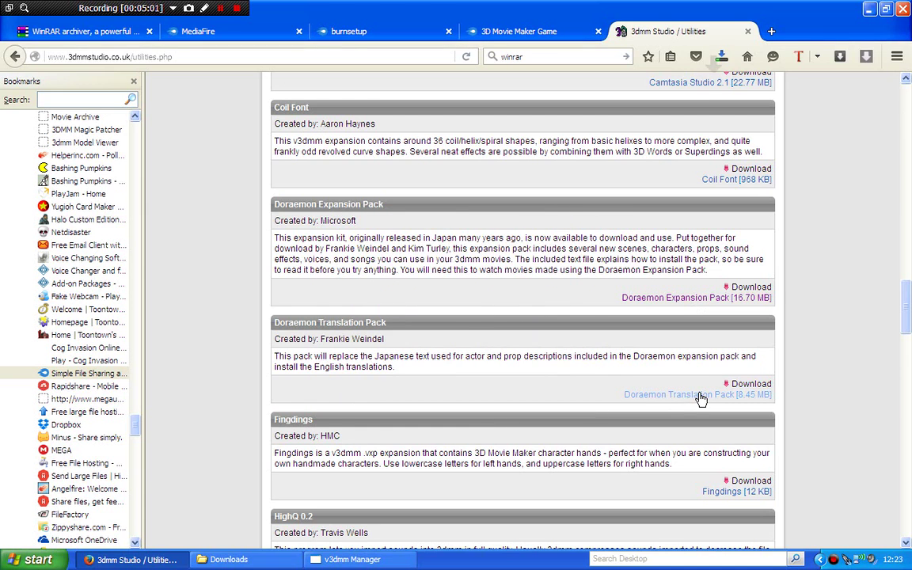
click(682, 398)
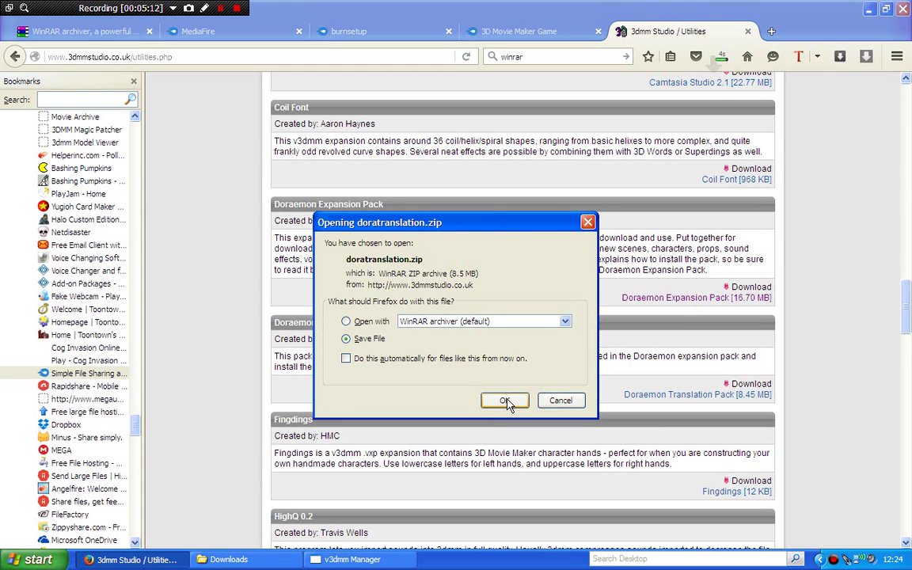
click(505, 401)
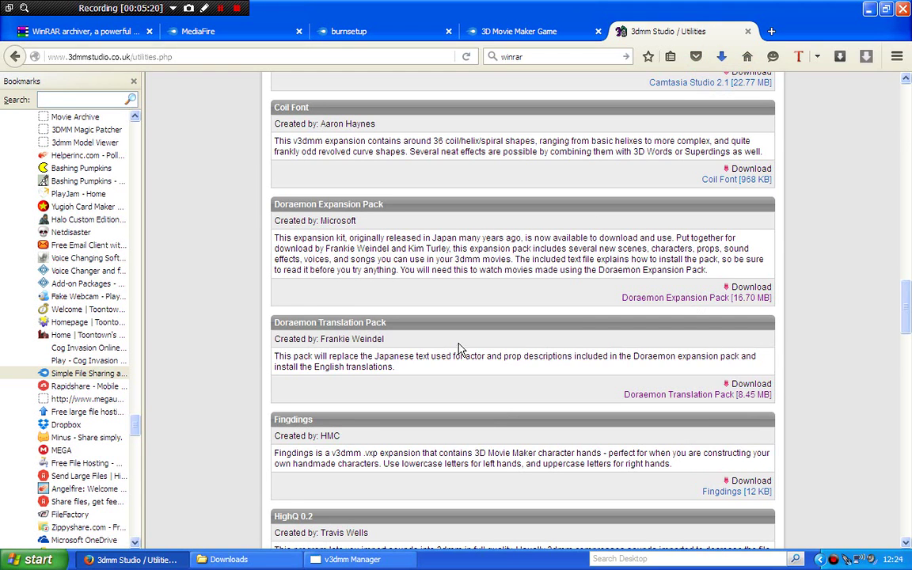
Install the Doraemon Expansion Pack with its 3D Movie Expansion Fixer from the d3dmm archive in the Downloads folder, and close the archive
click(228, 559)
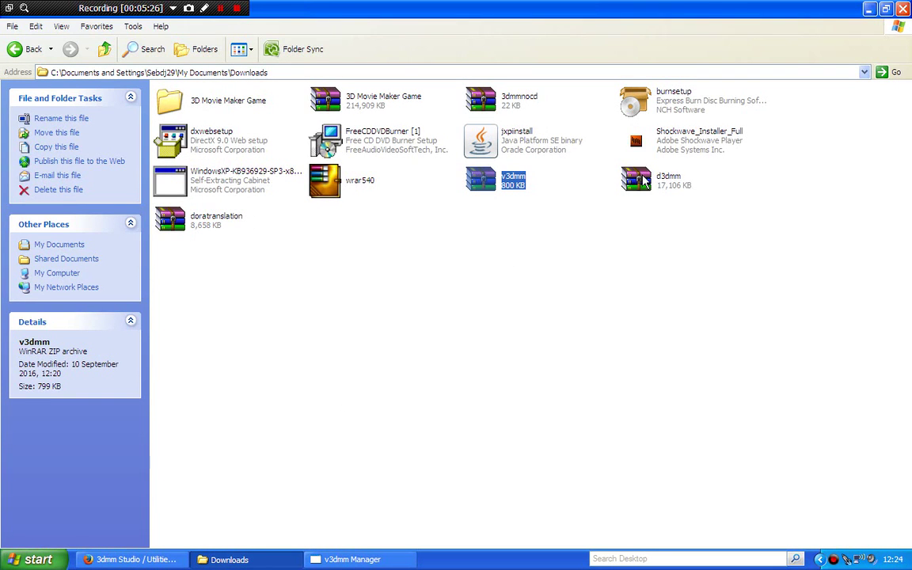
click(641, 178)
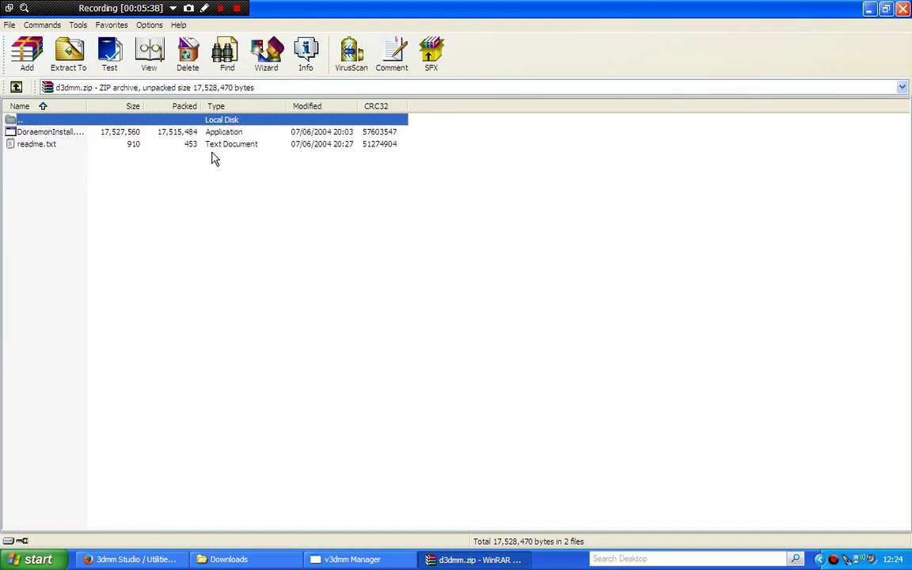
double_click(52, 132)
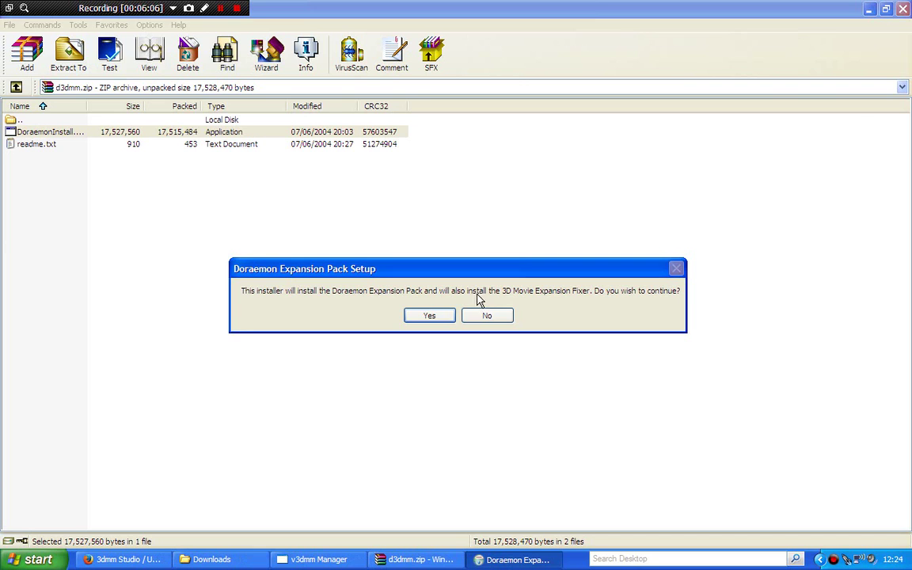
click(424, 314)
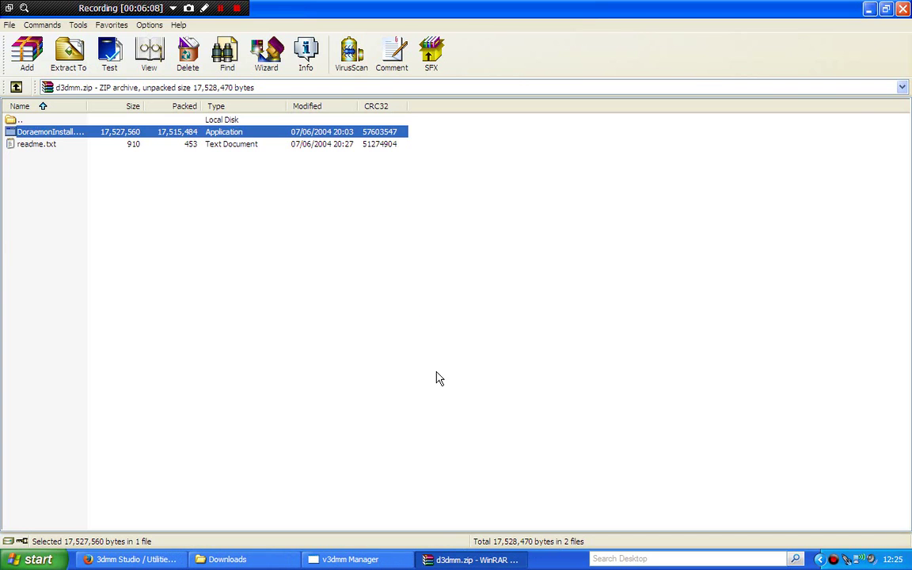
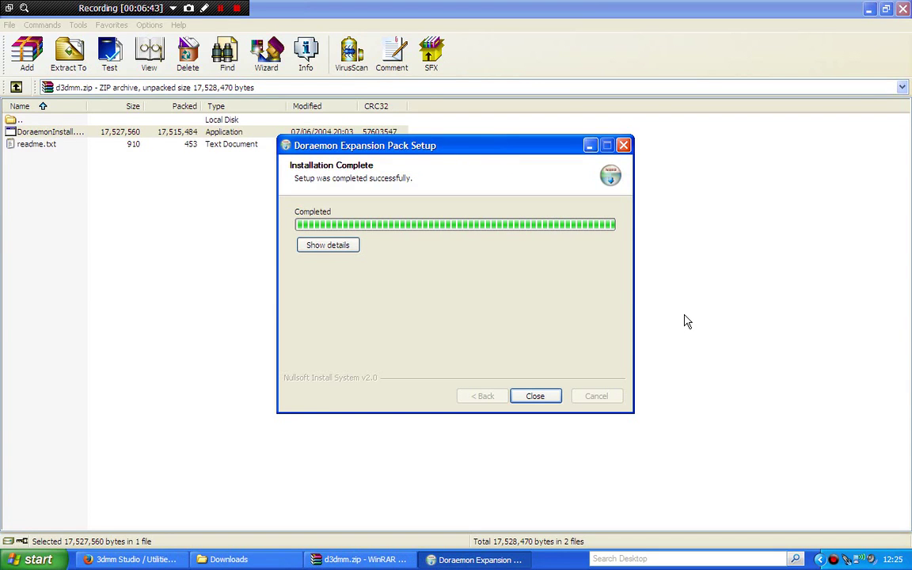
click(536, 396)
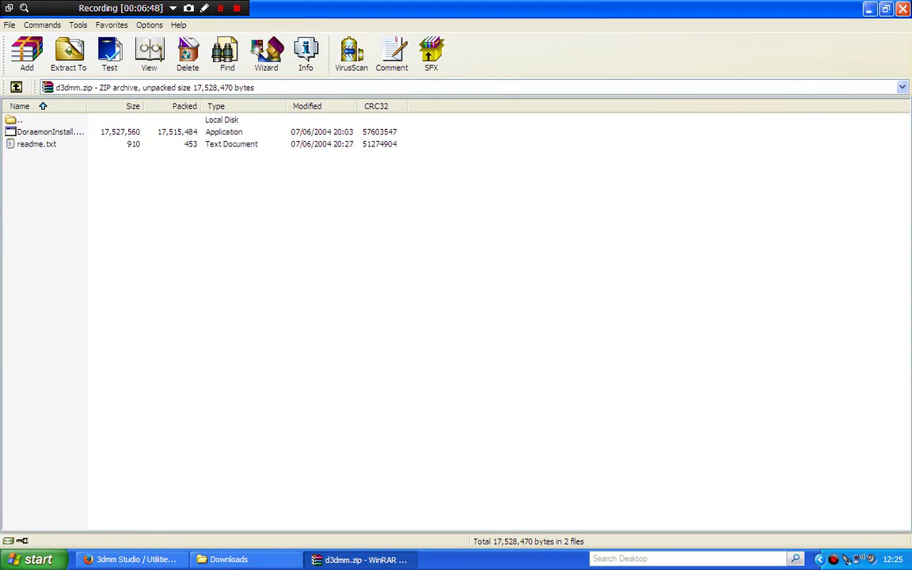
key(alt+F4)
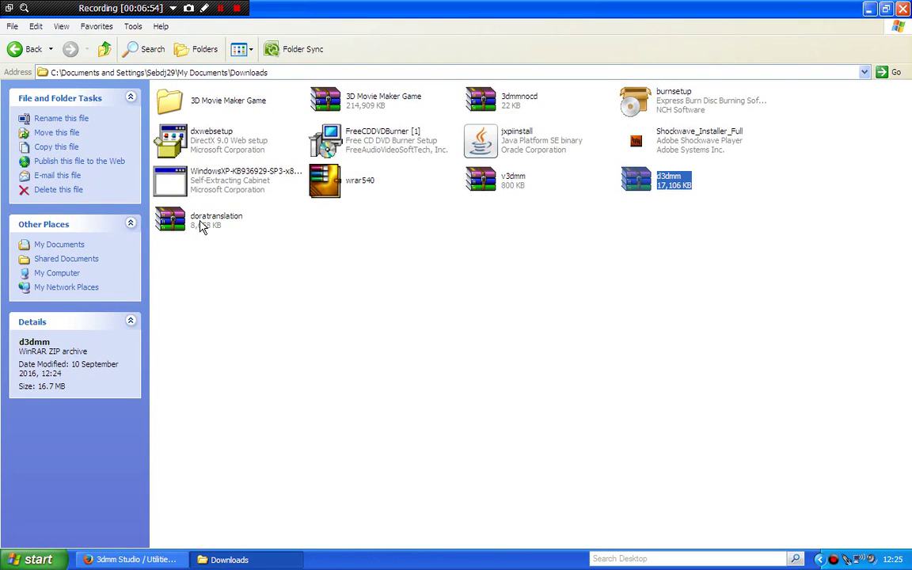
Install the Doraemon actor and prop translation pack from the doratranslation archive, and close the installer and the archive
key(Right)
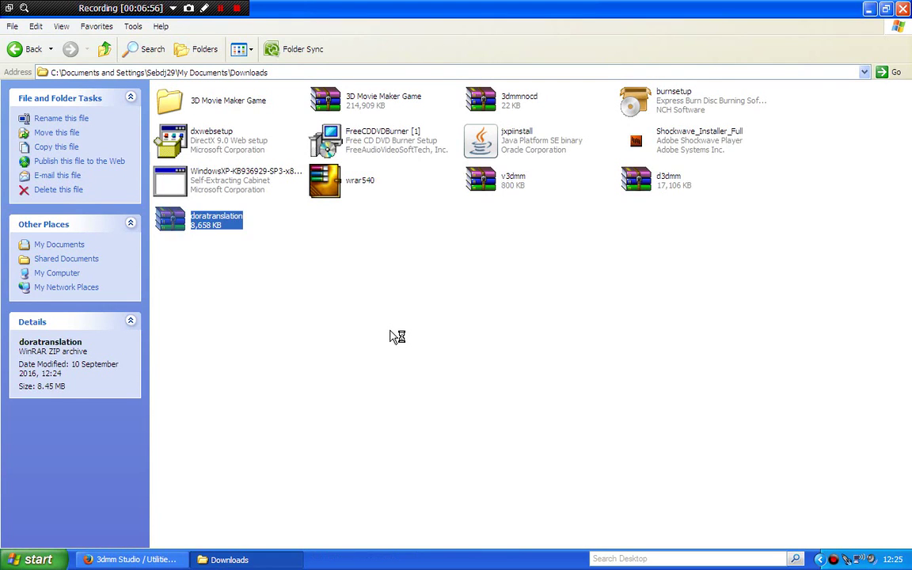
key(Return)
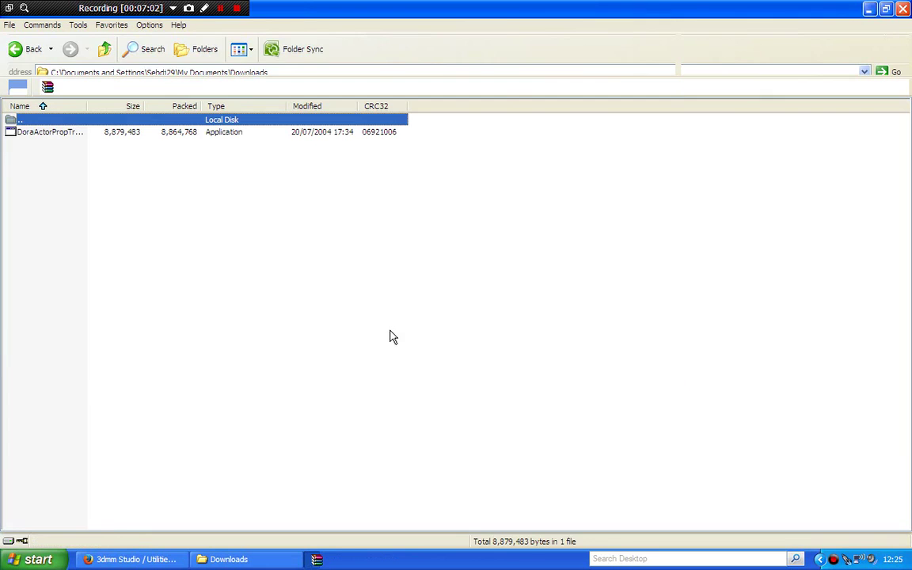
click(64, 136)
double_click(65, 139)
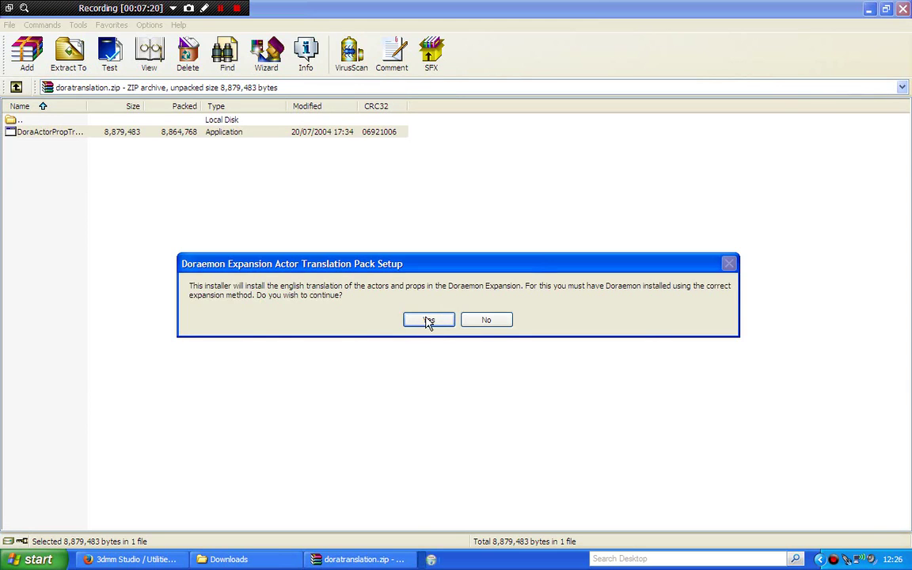
click(428, 321)
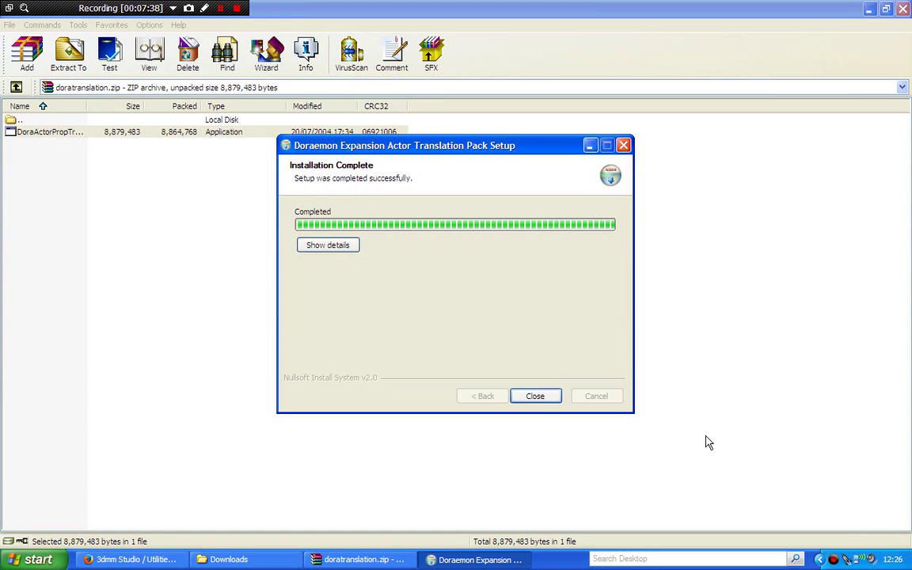
click(535, 396)
key(alt+F4)
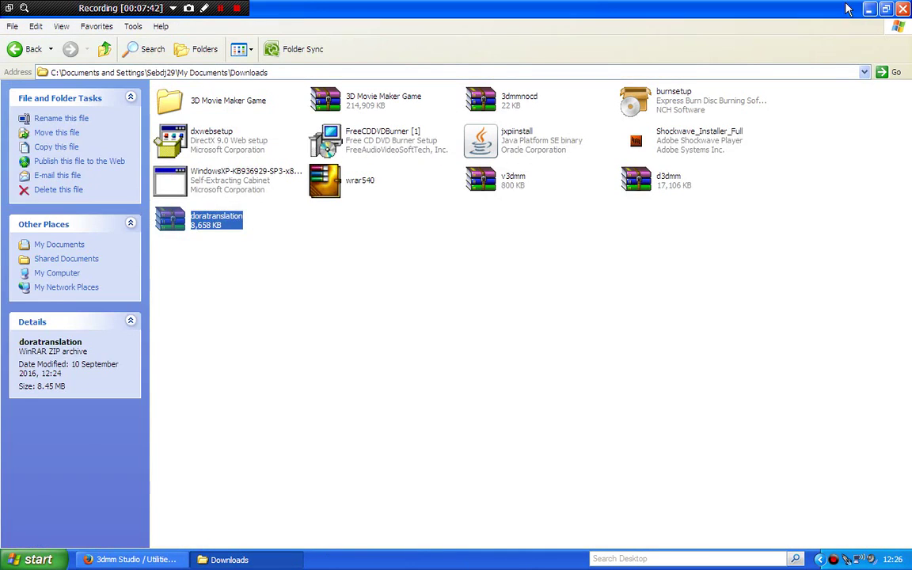
Clear the open windows off the desktop and open the v3dmm Manager from its v3DMM shortcut, closing and reopening it once
click(872, 8)
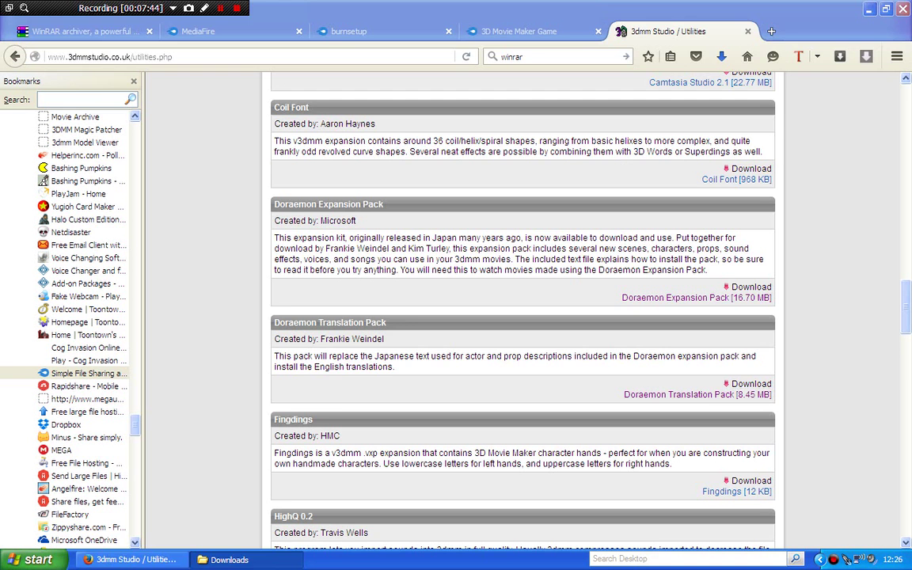
click(872, 8)
click(564, 198)
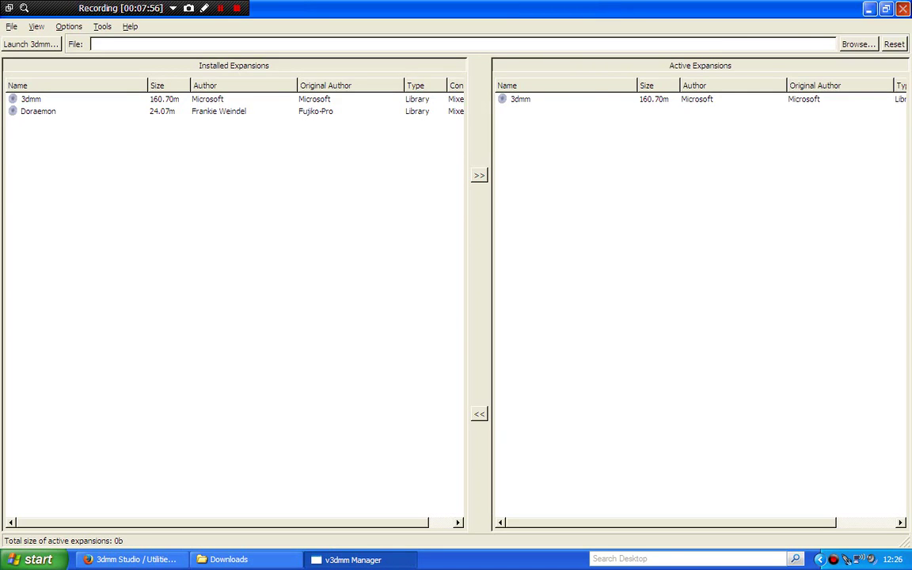
key(alt+F4)
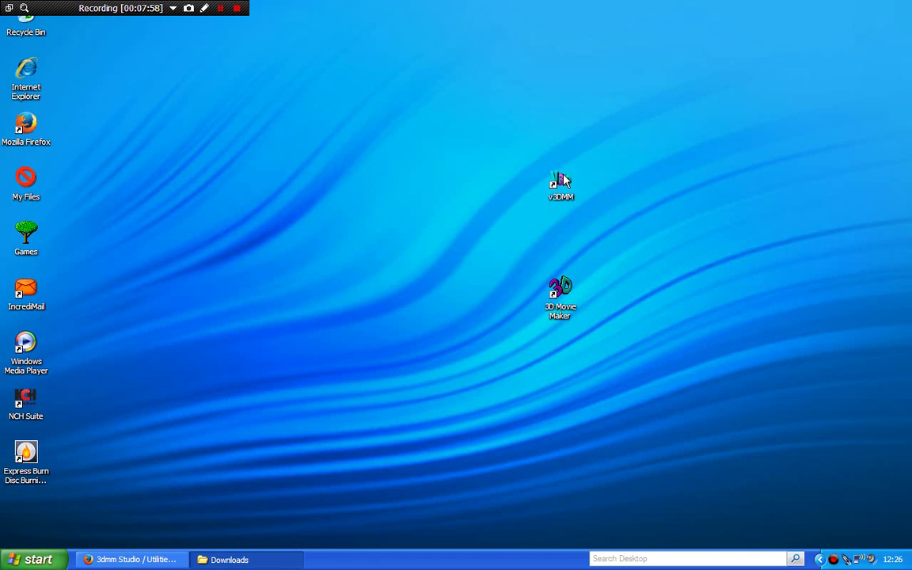
double_click(562, 182)
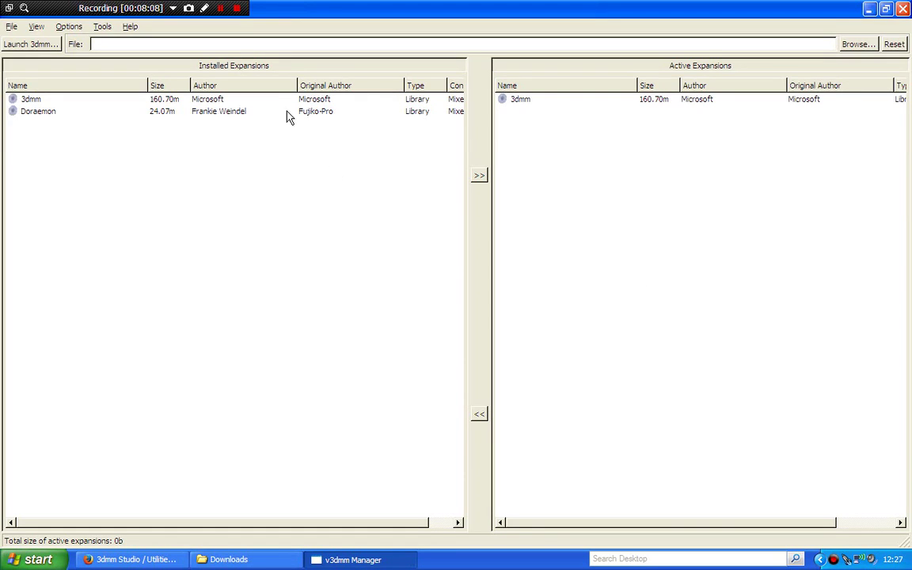
Add Doraemon to the active expansions, remove it again and add it back as a demonstration
double_click(240, 115)
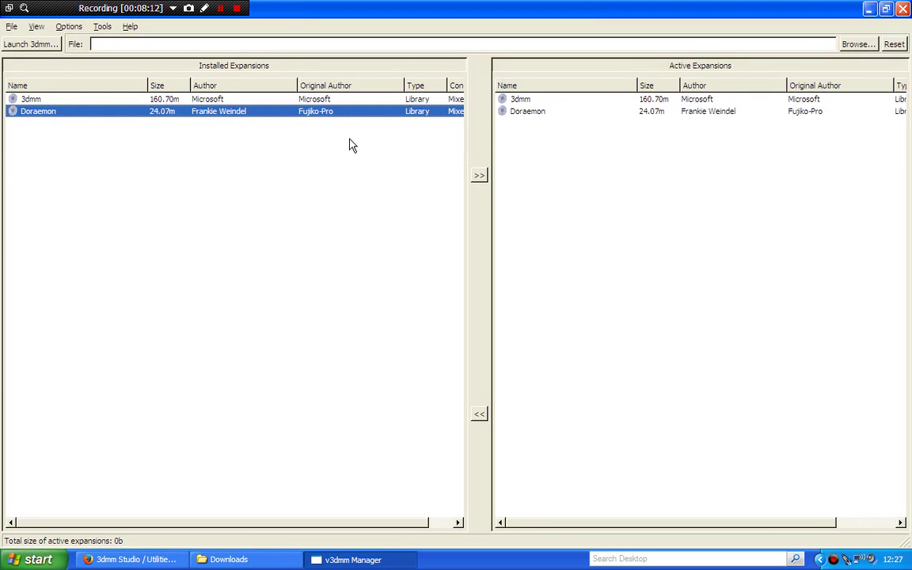
click(535, 117)
double_click(535, 118)
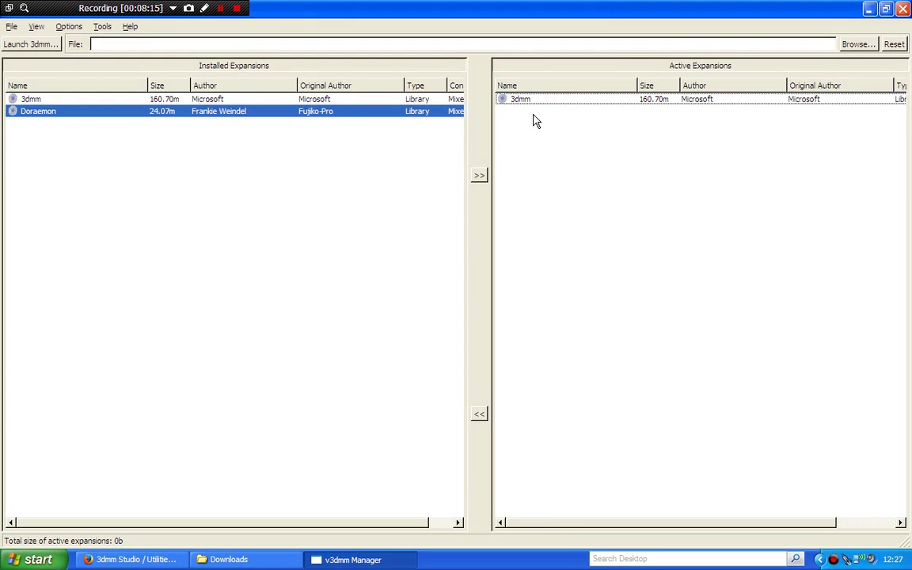
double_click(319, 118)
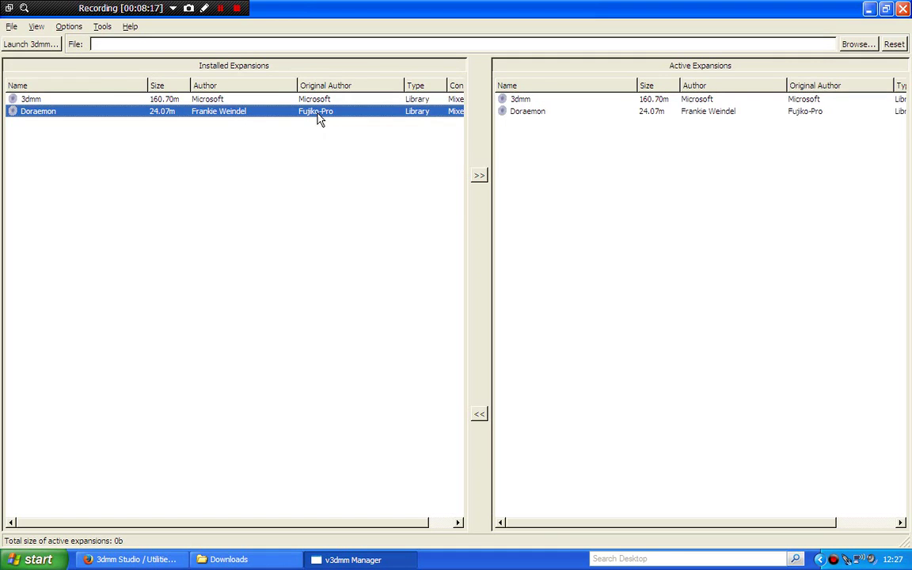
Launch 3D Movie Maker from the v3dmm Manager and create a new movie with the rainbow-and-clouds scene
click(49, 46)
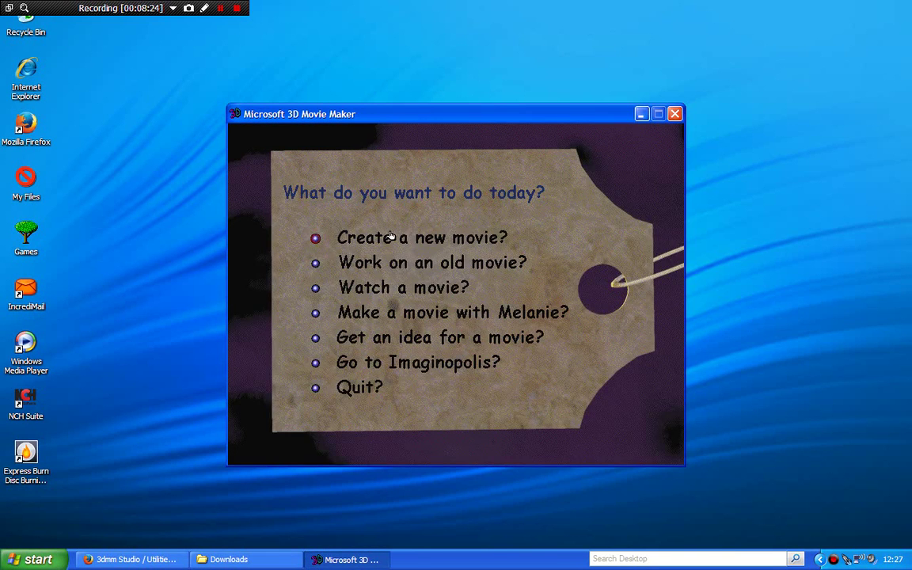
click(394, 237)
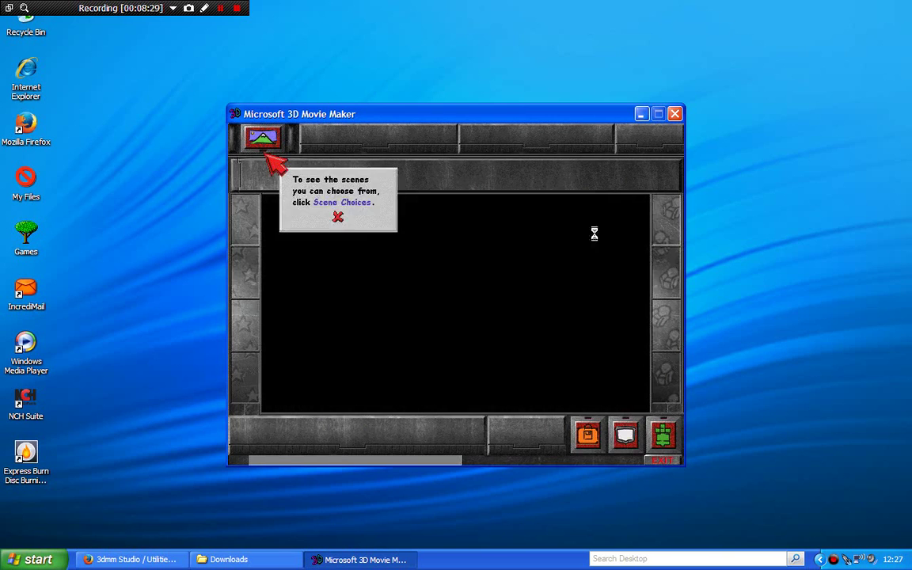
click(257, 136)
click(411, 401)
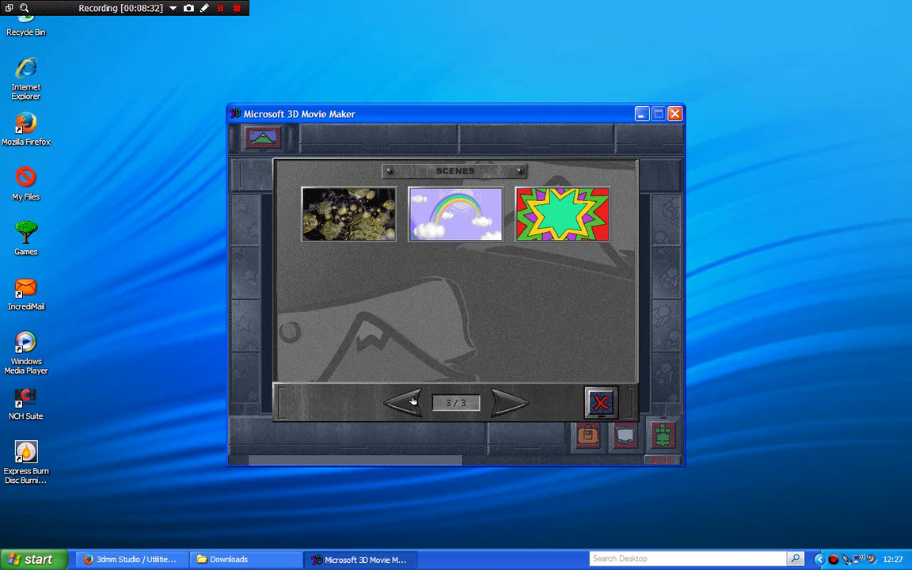
click(464, 223)
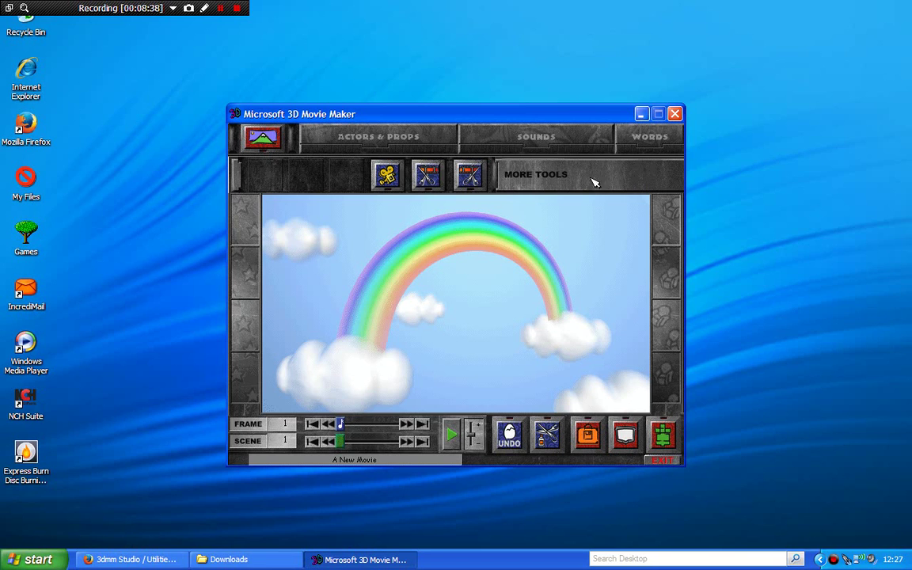
Add the Doraemon actor in the orange shirt from the final actors page and place him near the lower centre of the scene
click(588, 154)
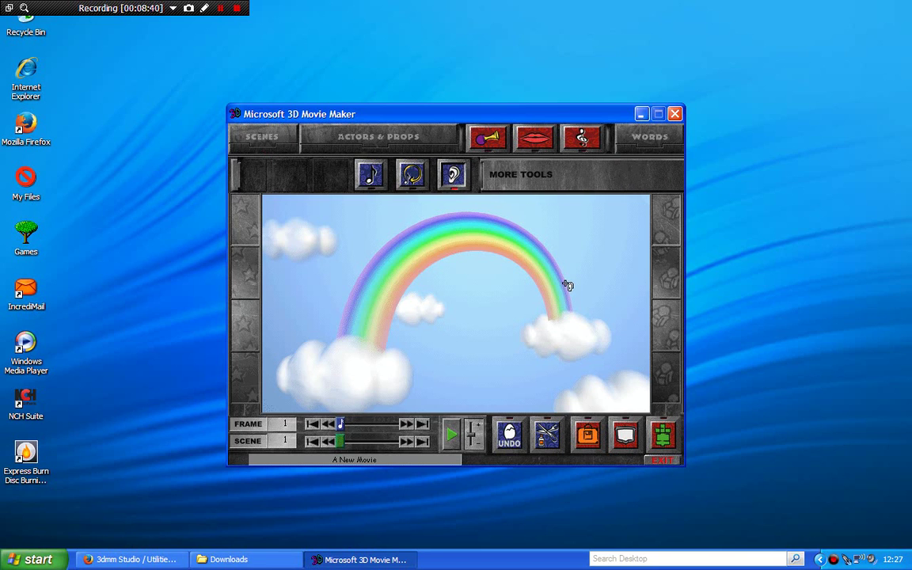
click(320, 137)
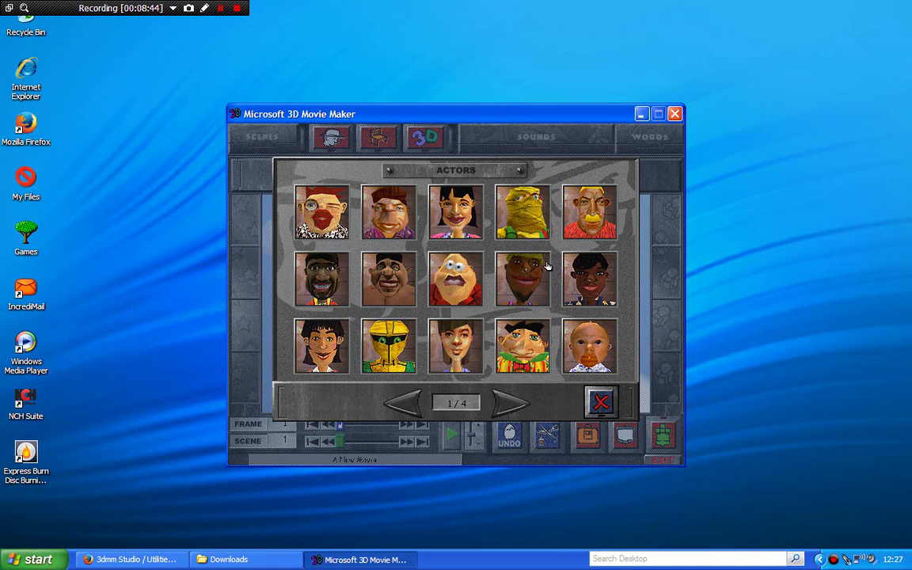
click(502, 411)
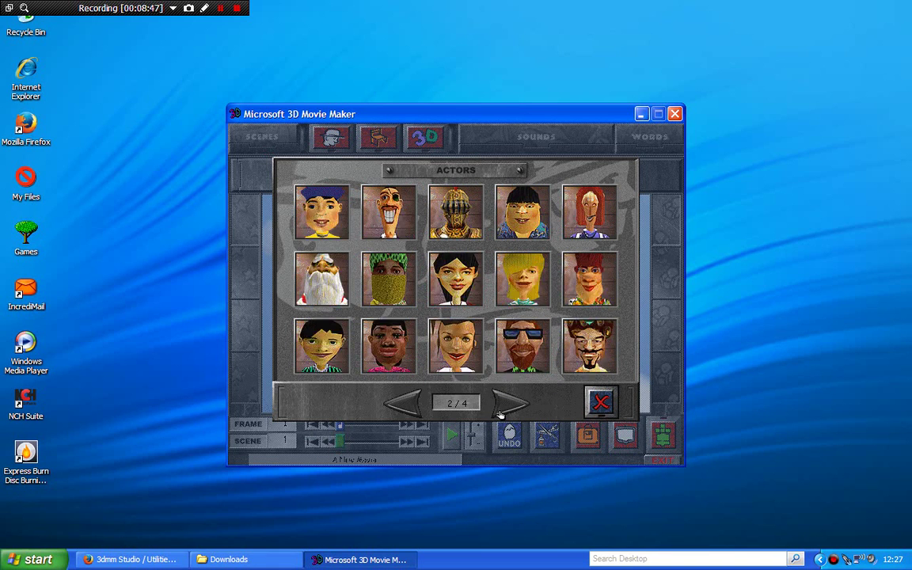
click(500, 413)
click(500, 413)
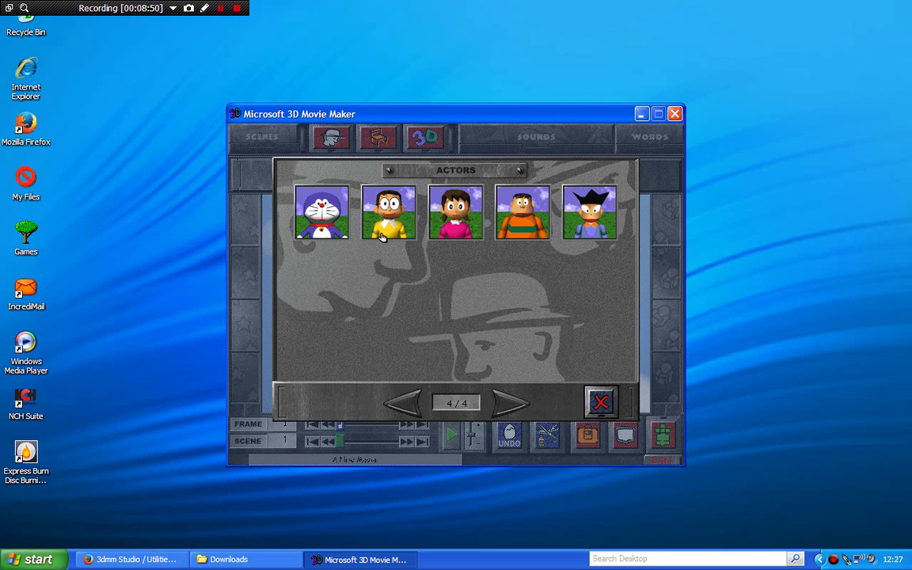
click(505, 215)
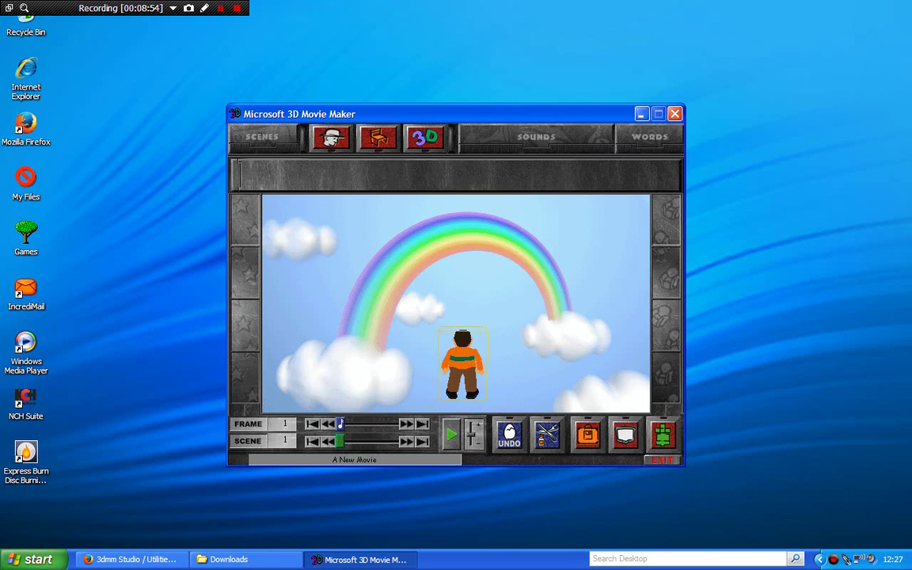
click(452, 372)
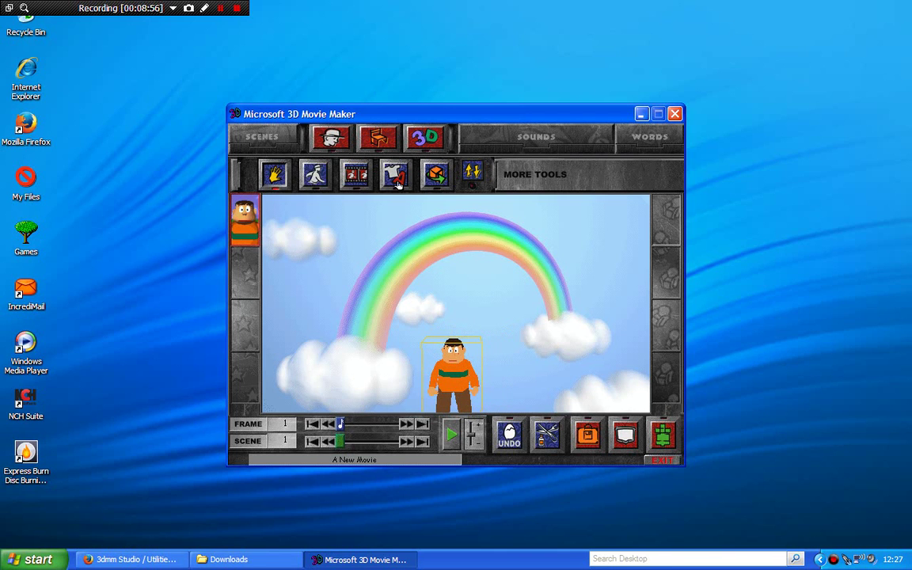
Open the Costume Changer for the orange-shirted actor, preview alternative shirt and trouser costumes, and cancel without applying any
double_click(460, 383)
click(434, 245)
click(478, 268)
click(478, 268)
click(478, 268)
click(477, 266)
click(473, 273)
click(472, 299)
click(436, 316)
click(435, 315)
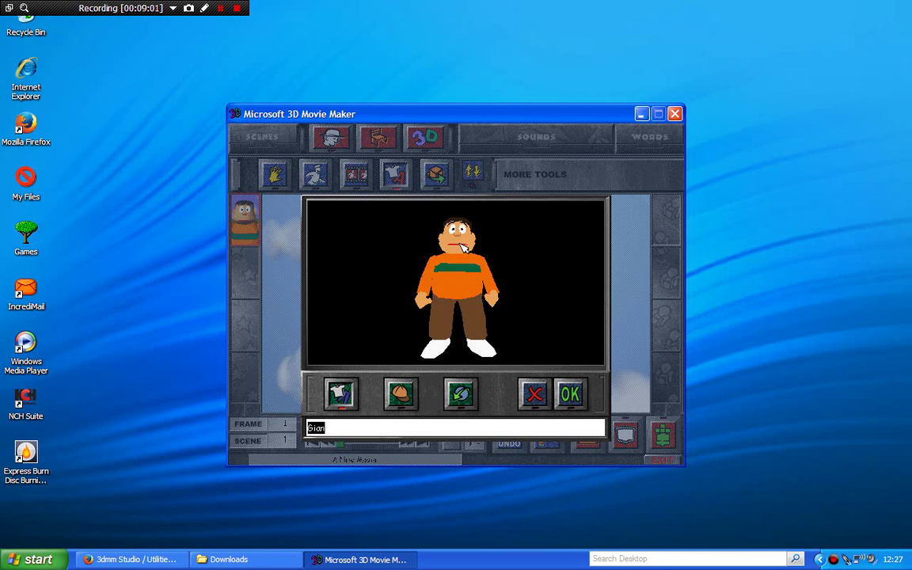
click(426, 242)
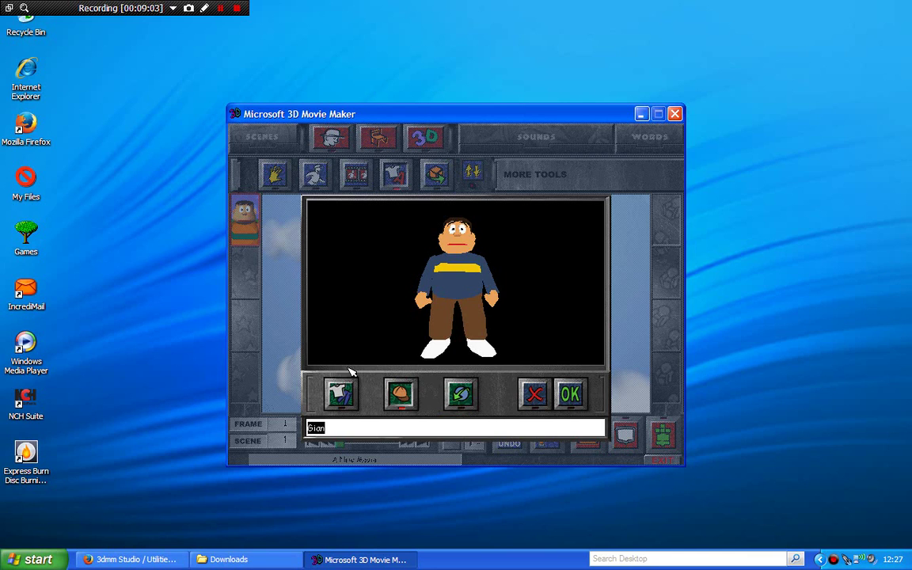
click(428, 277)
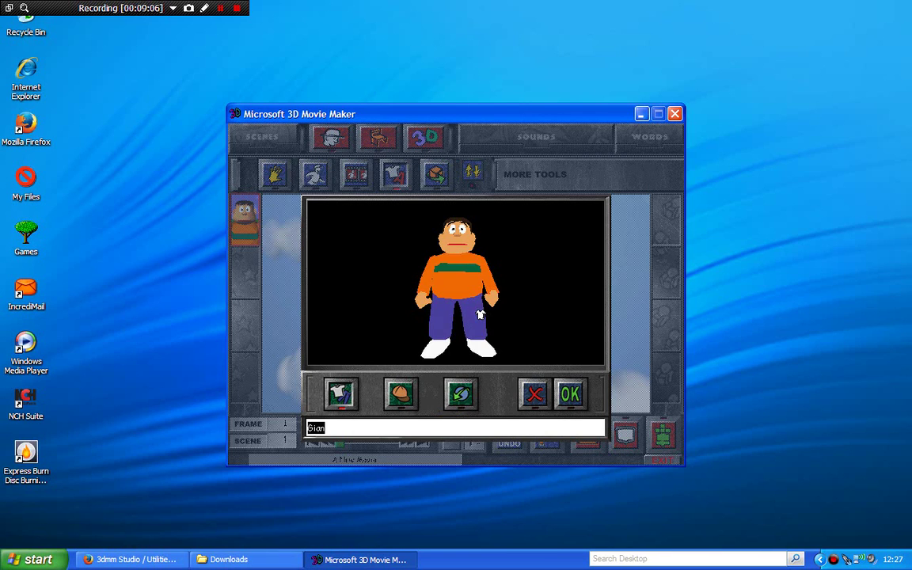
click(533, 393)
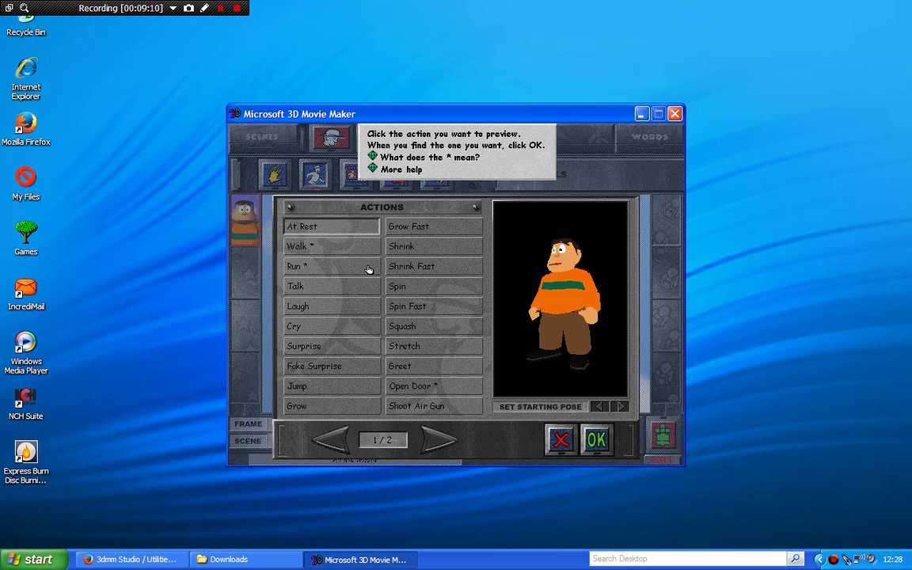
Preview the actor's actions including Run and Laugh, accept an action, record him running across the lower scene, and play the movie
click(369, 262)
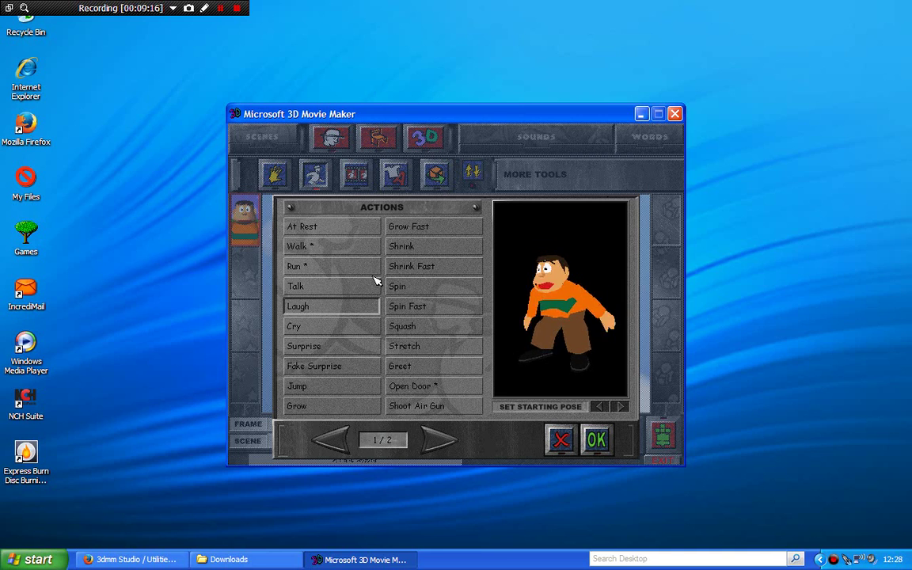
click(596, 440)
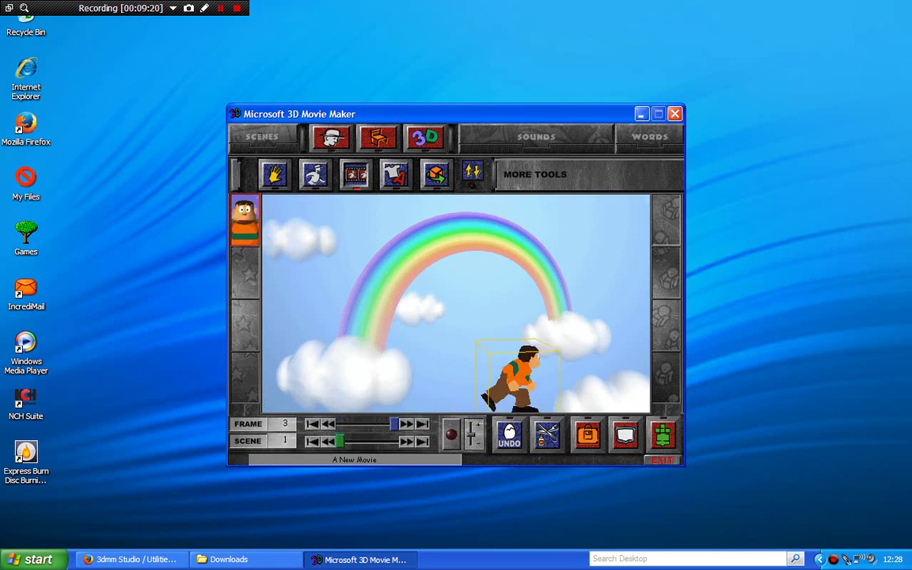
mouse_move(536, 360)
mouse_down()
mouse_move(492, 358)
mouse_move(482, 332)
mouse_move(430, 337)
mouse_move(398, 356)
mouse_move(366, 350)
mouse_move(463, 364)
mouse_move(542, 352)
mouse_move(472, 360)
mouse_move(472, 349)
mouse_move(470, 366)
mouse_up()
click(457, 435)
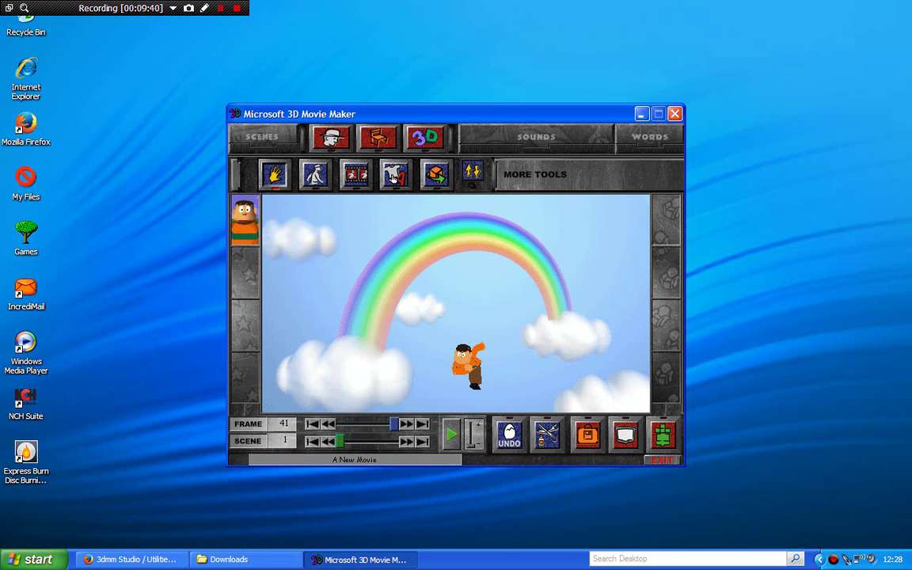
Try replacing the actor's name with question marks in the Costume Changer, cancel the edit, and reopen and cancel the dialog once more
click(395, 176)
click(466, 366)
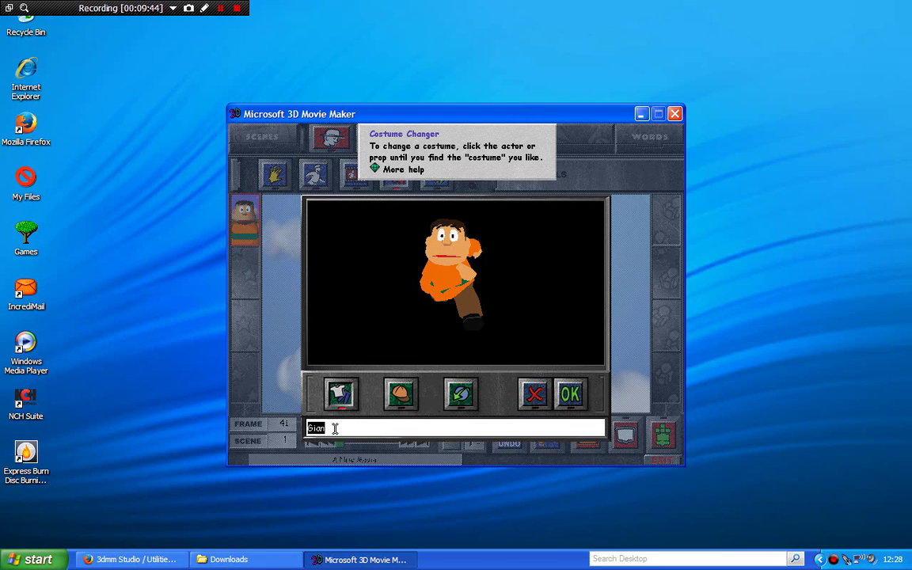
key(BackSpace)
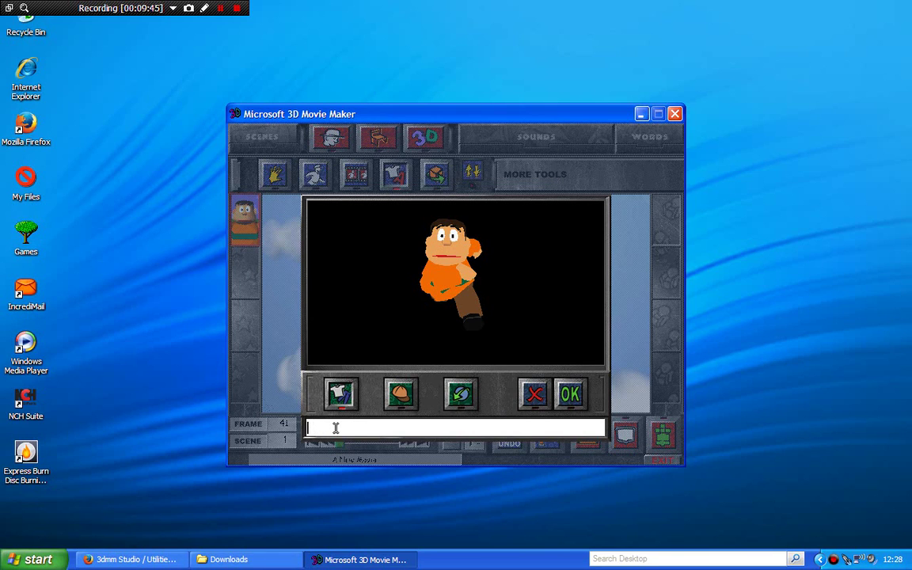
text(???????????)
key(BackSpace)
key(BackSpace)
key(BackSpace)
key(BackSpace)
key(BackSpace)
key(BackSpace)
key(BackSpace)
key(BackSpace)
click(530, 390)
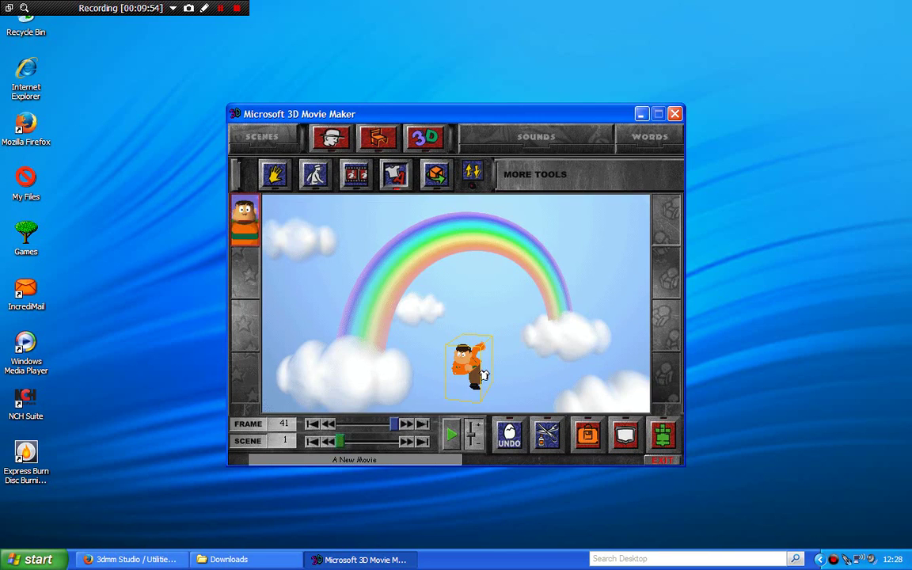
click(483, 374)
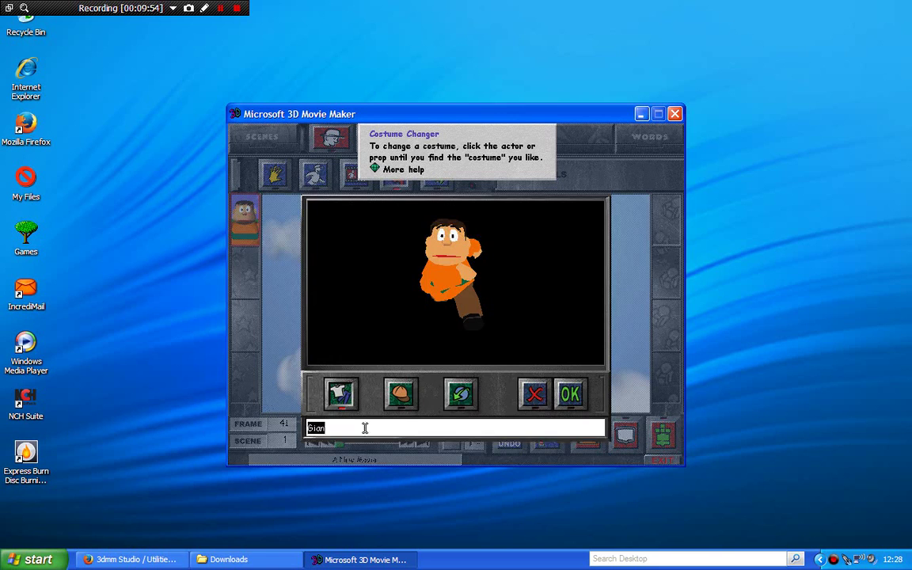
click(528, 396)
Place the red open-top car prop from the second props page beside the actor, check its costume options, and remove the car
click(378, 139)
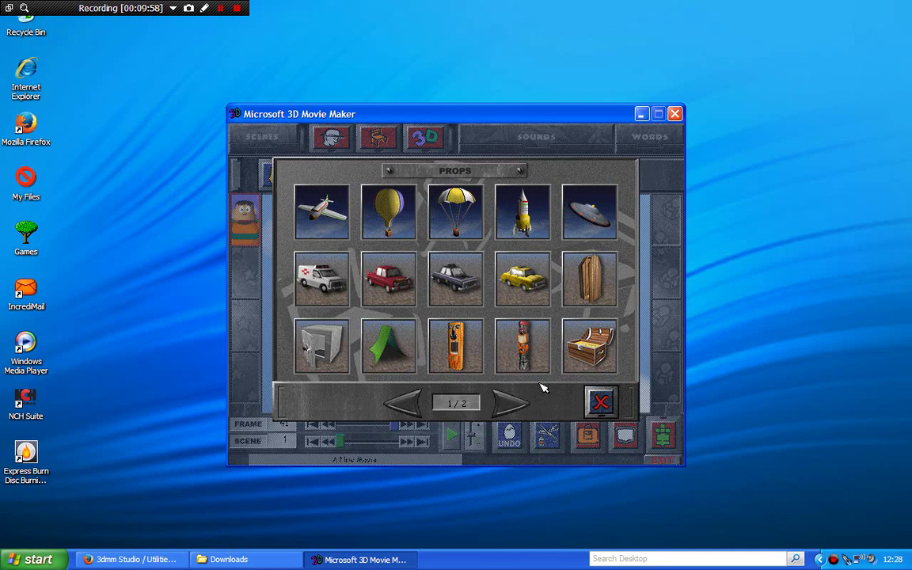
click(504, 404)
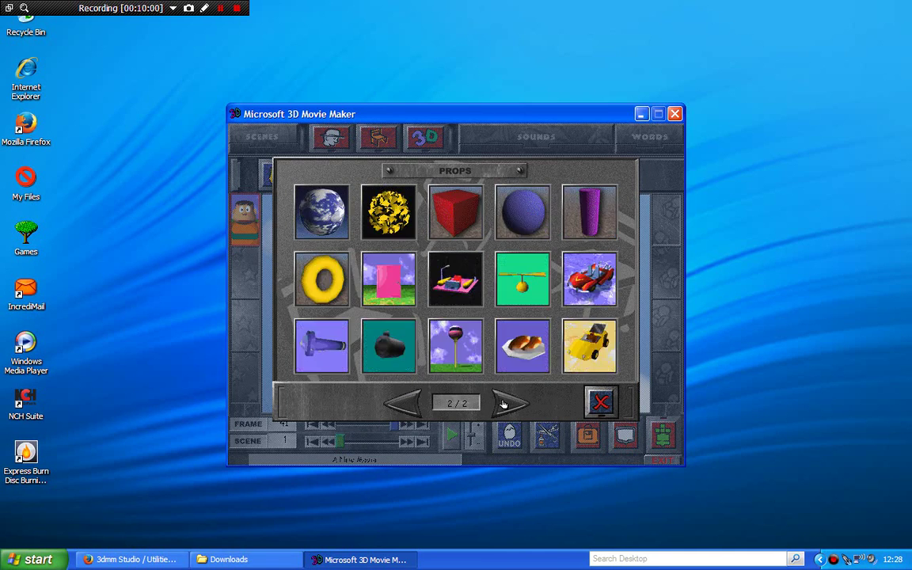
click(589, 279)
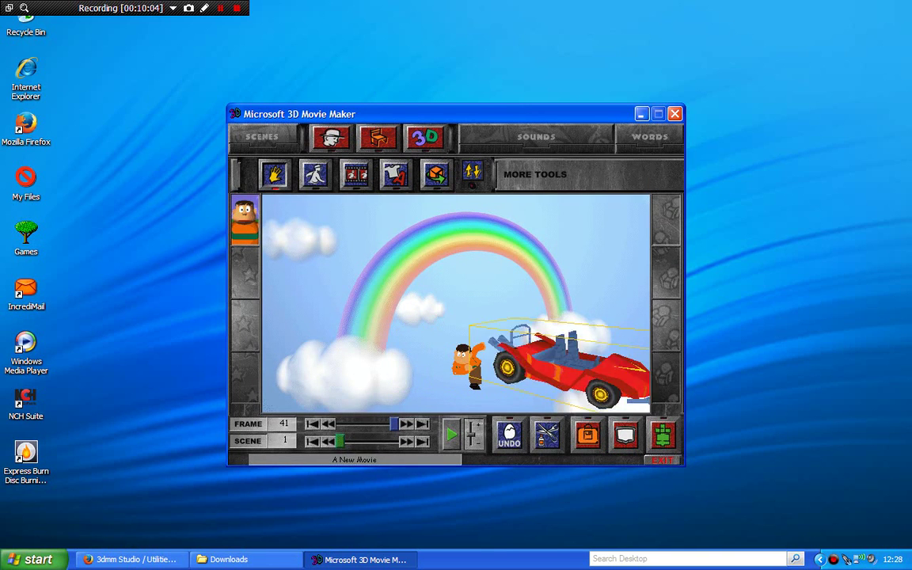
click(395, 175)
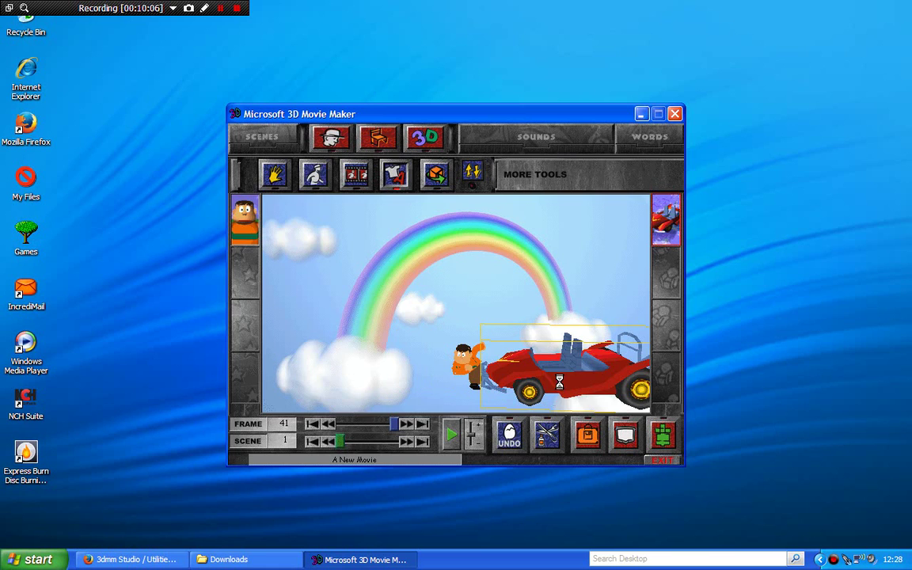
click(559, 385)
click(535, 393)
click(563, 375)
Preview several Doraemon sound effects on the last page of the Sound Effects list and cancel without adding one
click(486, 148)
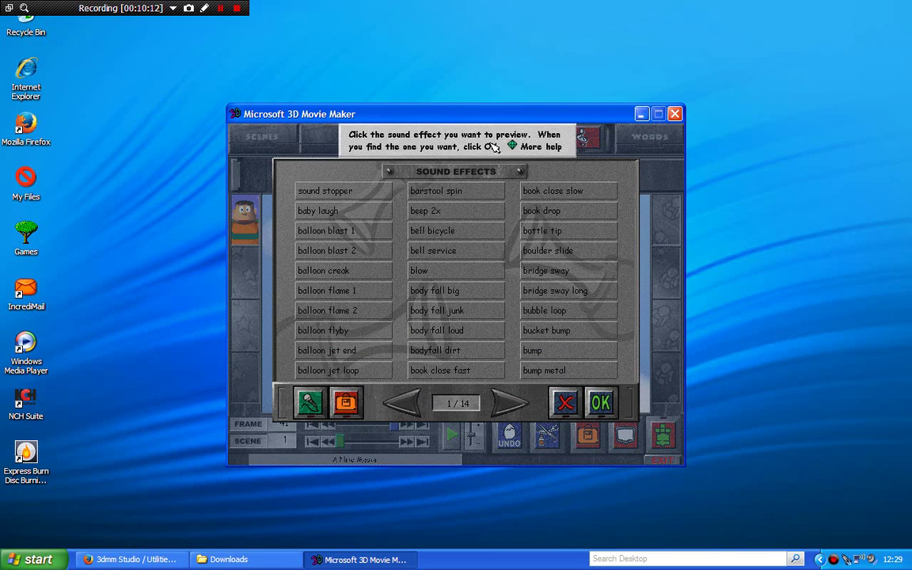
click(400, 401)
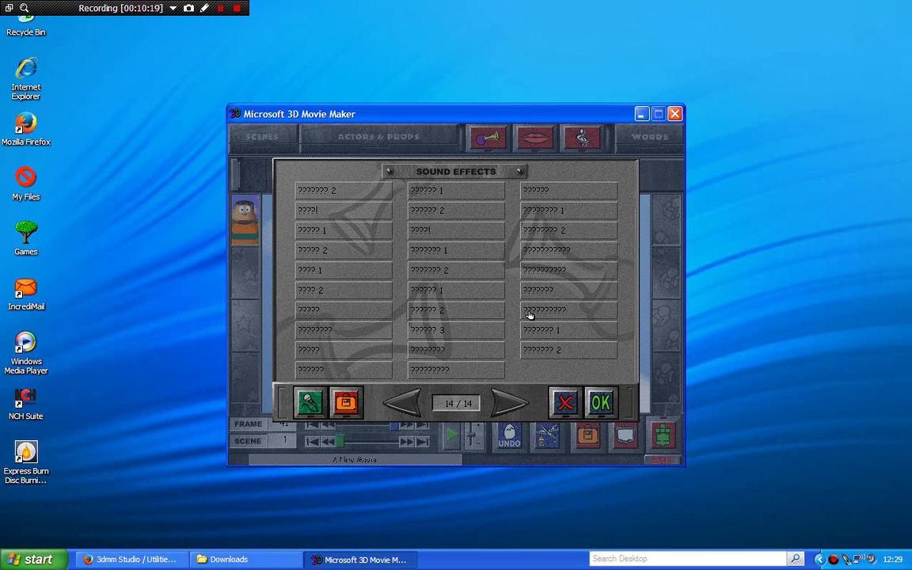
click(482, 259)
click(309, 293)
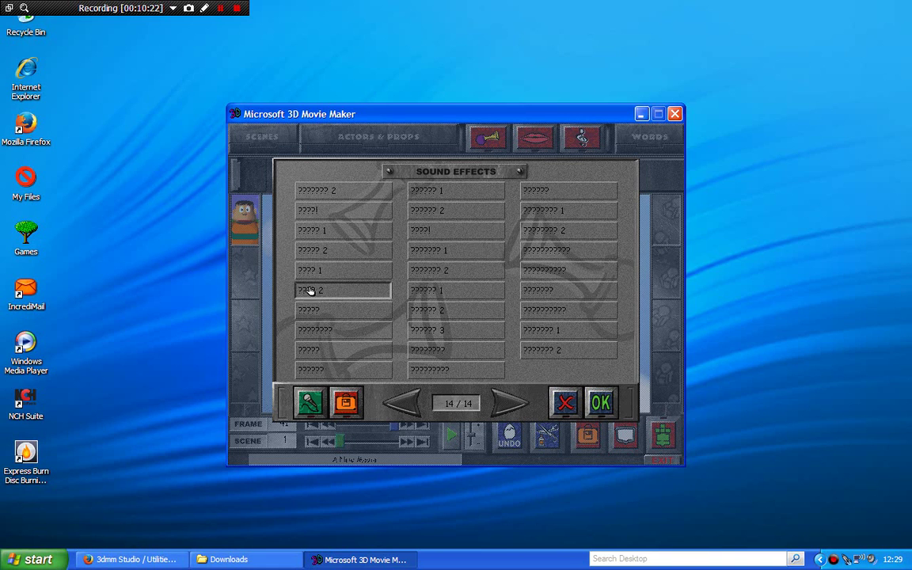
click(377, 252)
click(564, 403)
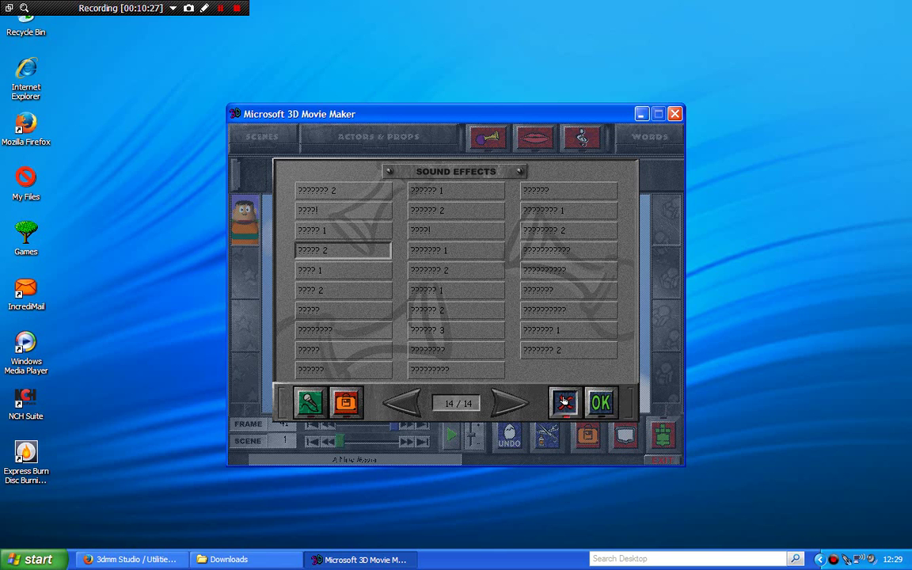
Preview several Doraemon voice clips on the last page of the Speech list and cancel without adding one
click(537, 137)
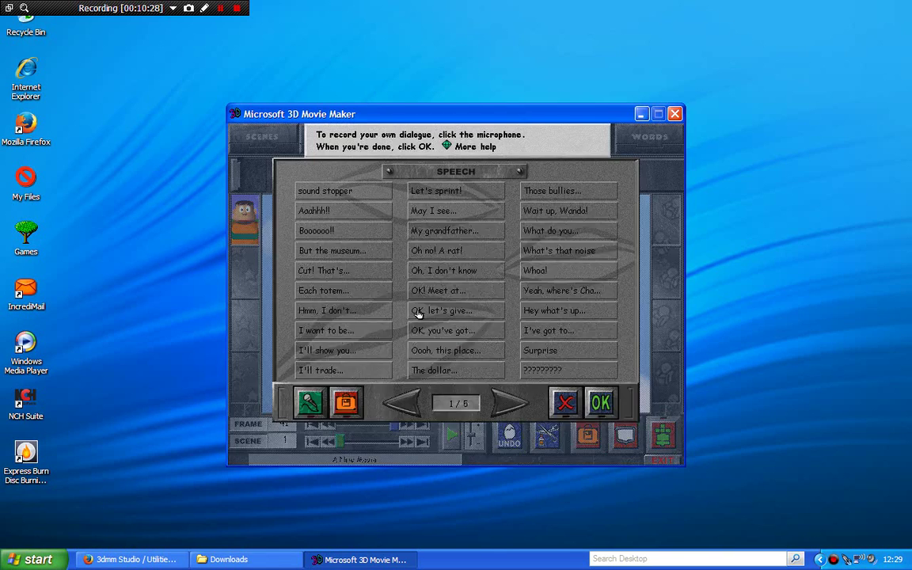
click(412, 393)
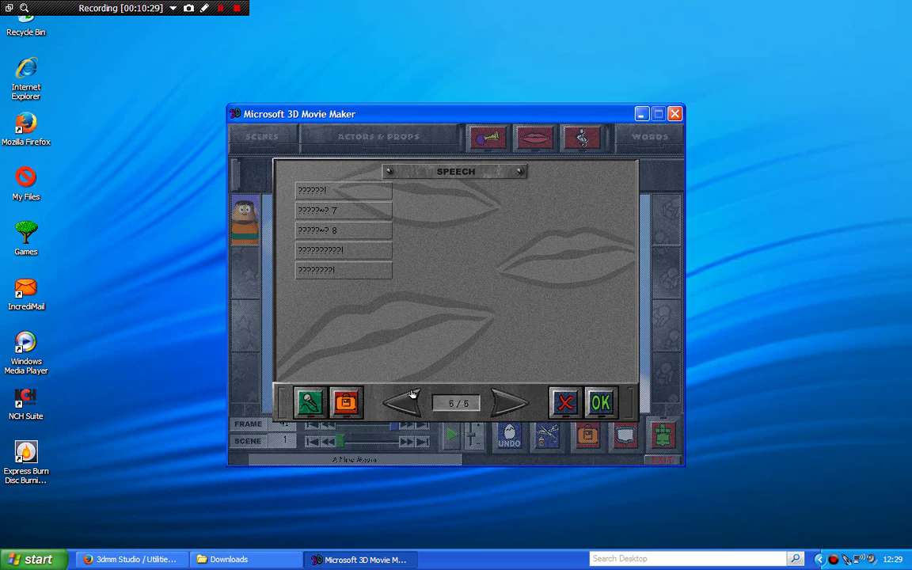
click(367, 258)
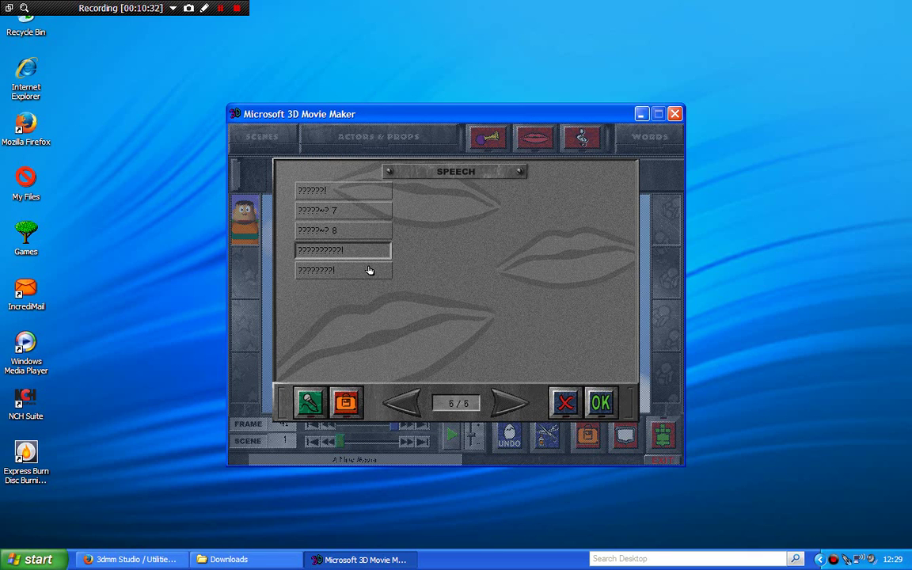
click(369, 271)
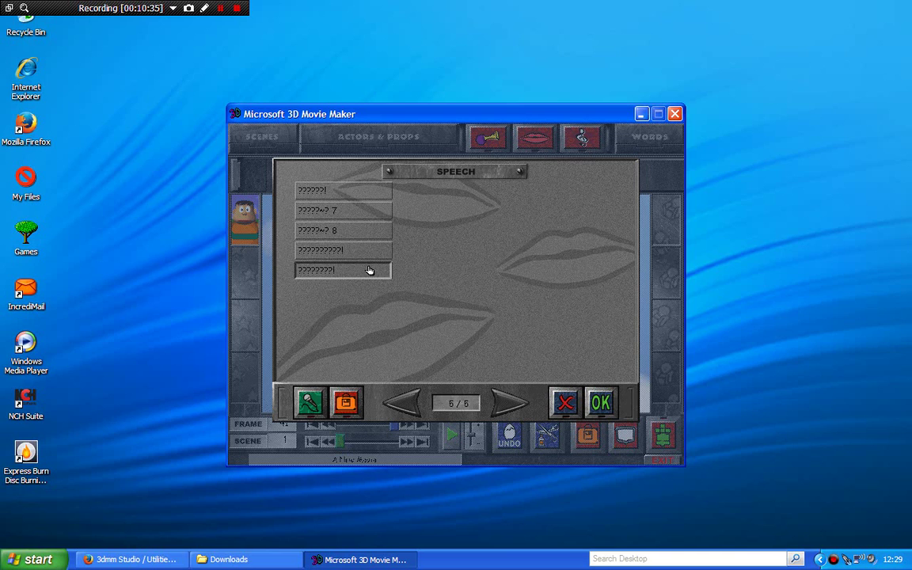
click(364, 190)
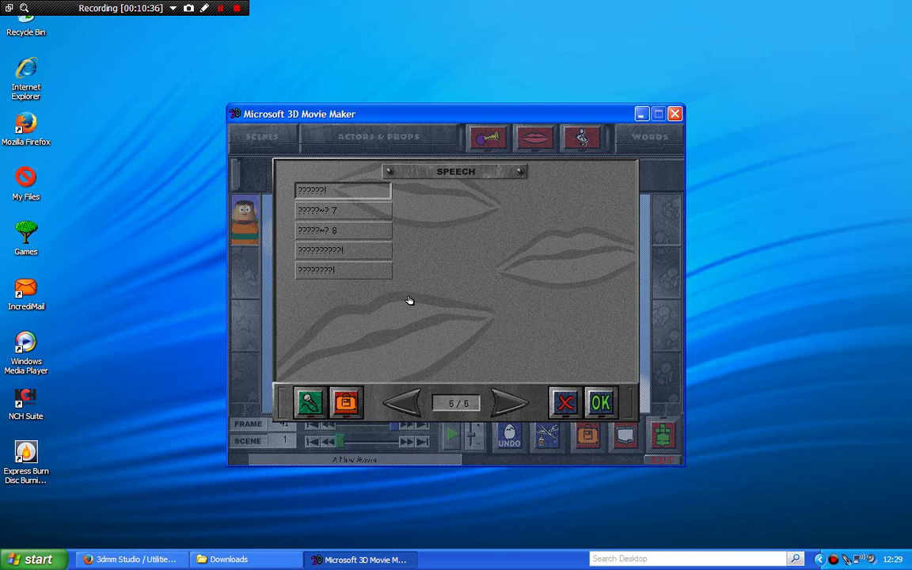
click(566, 404)
Preview the first track on the last page of the Music list and cancel without adding any music
click(582, 138)
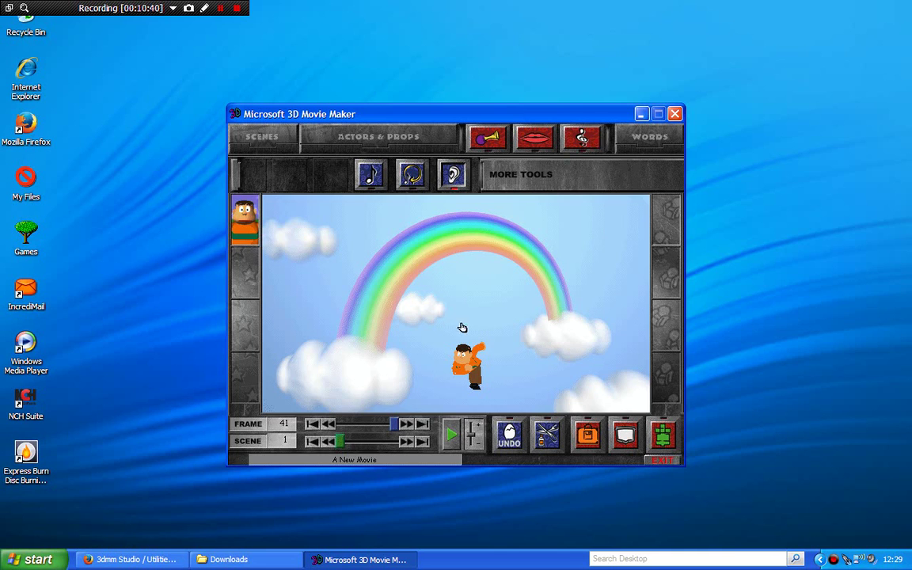
click(420, 374)
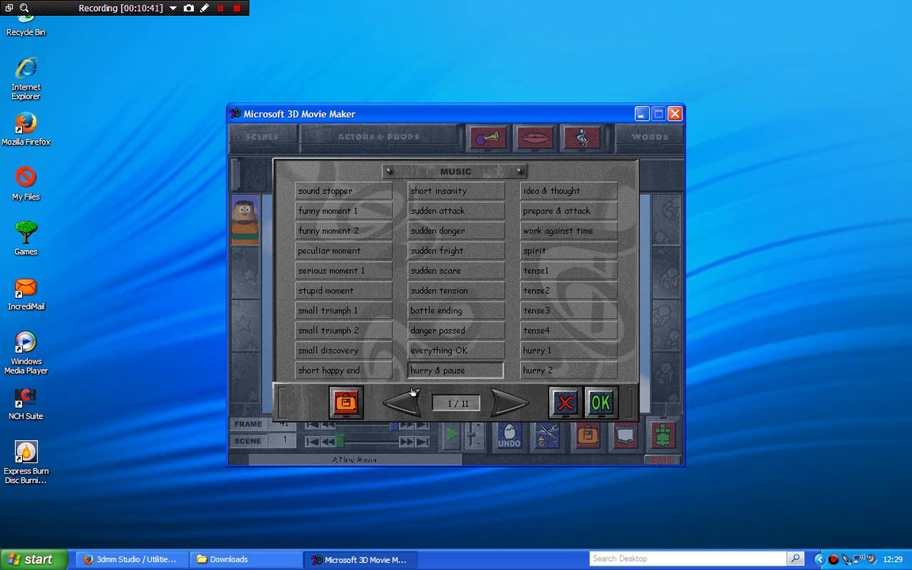
click(565, 404)
click(582, 137)
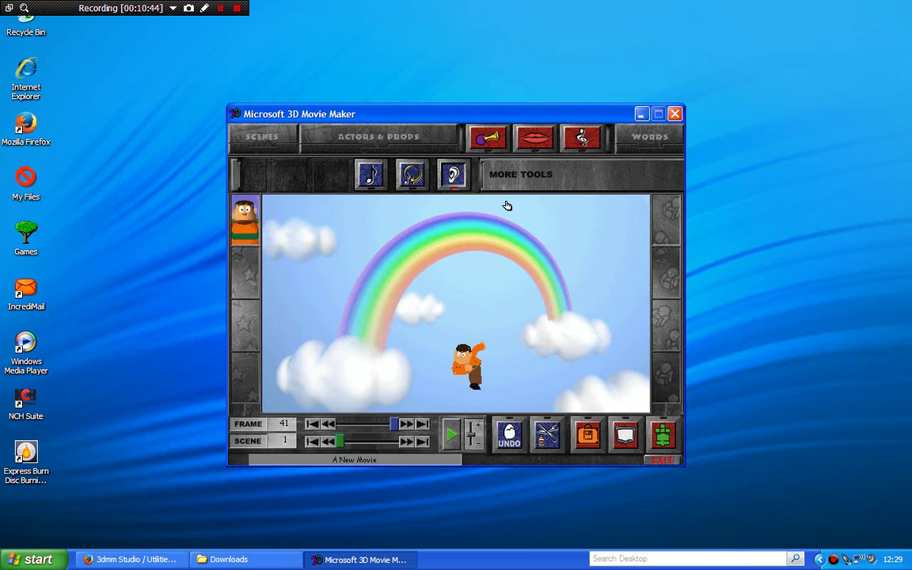
click(400, 404)
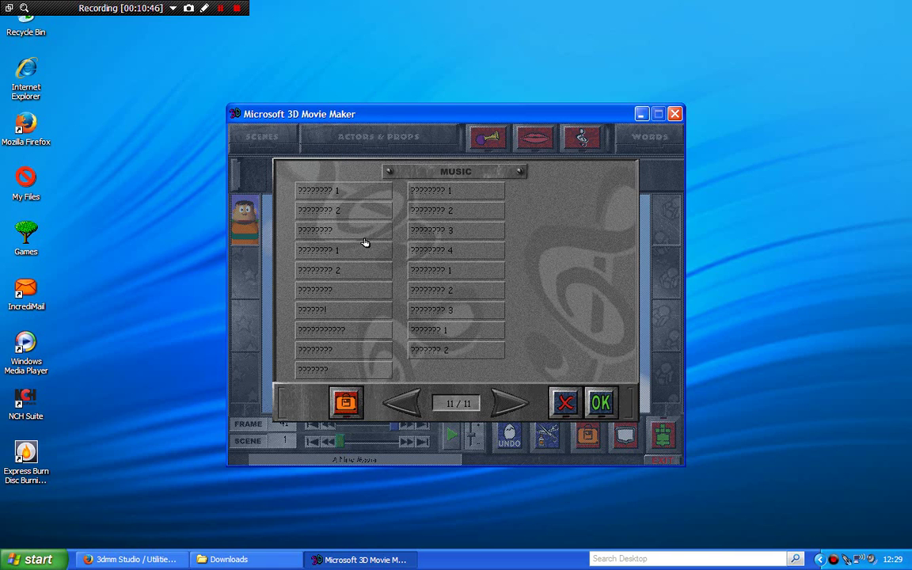
click(367, 196)
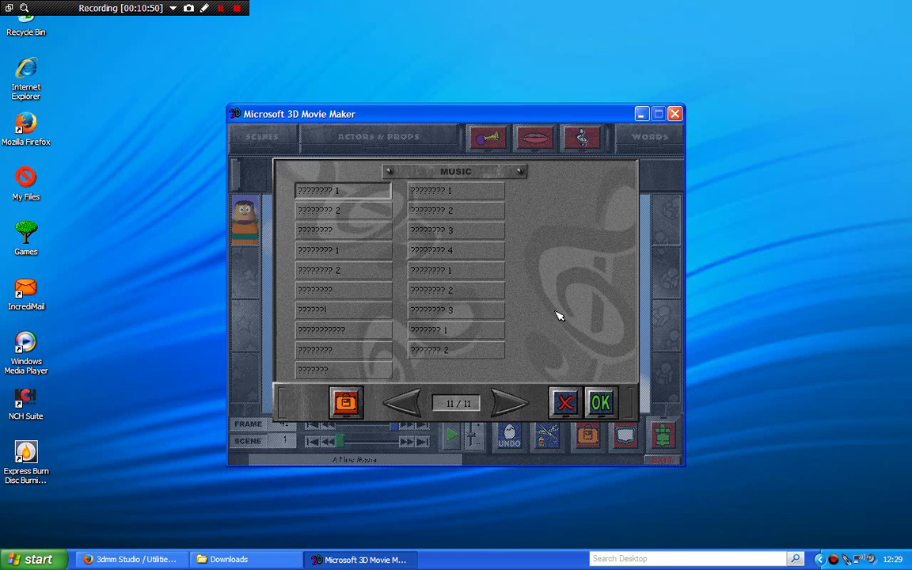
click(565, 403)
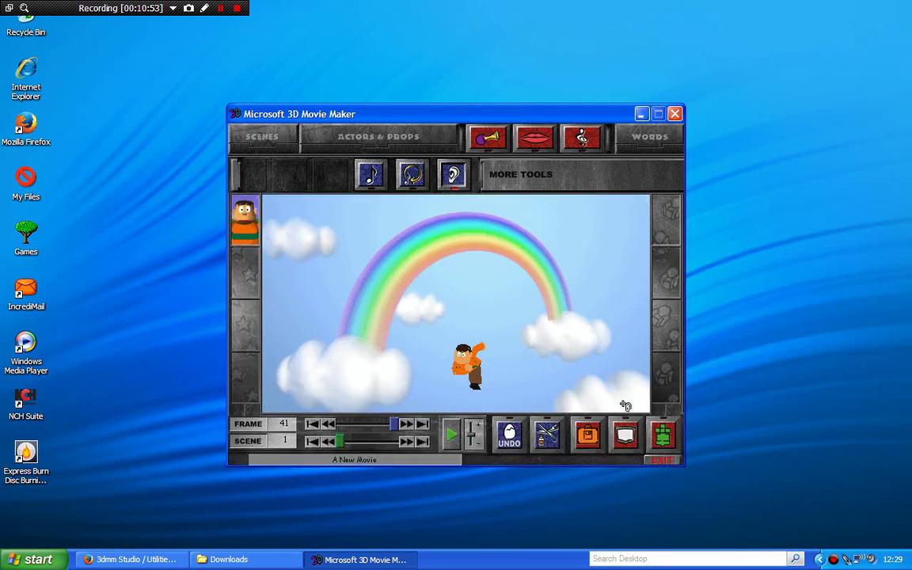
Quit 3D Movie Maker, discarding the changes to the movie, and maximize and close the v3dmm Manager
click(661, 467)
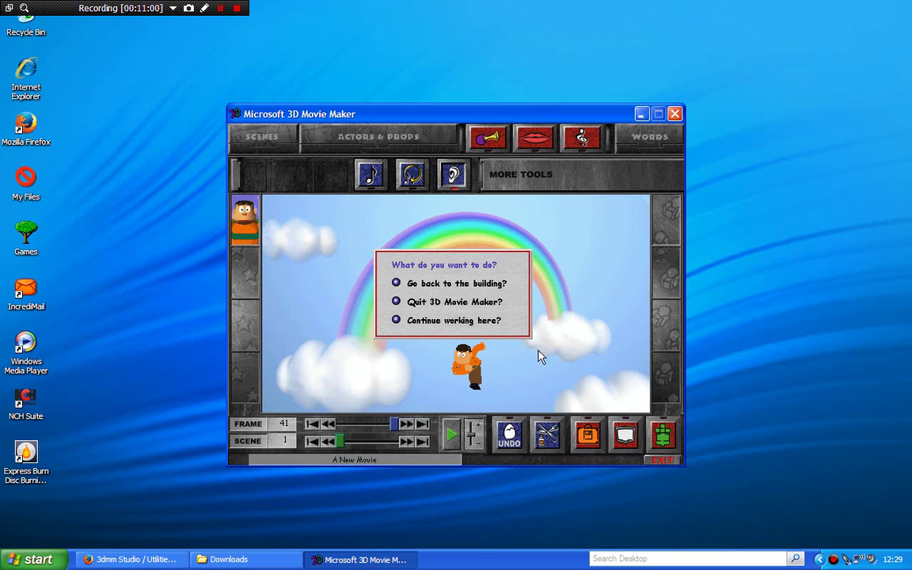
click(475, 304)
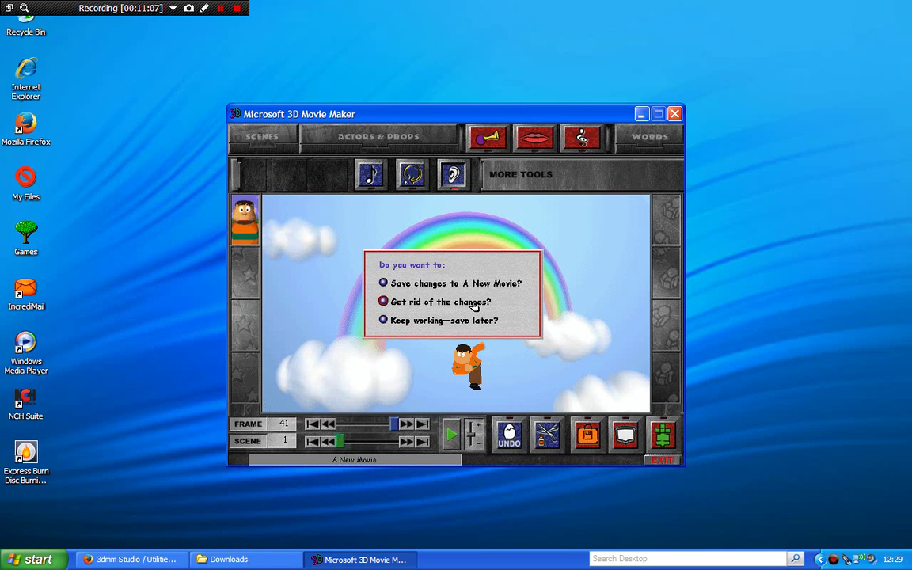
click(475, 305)
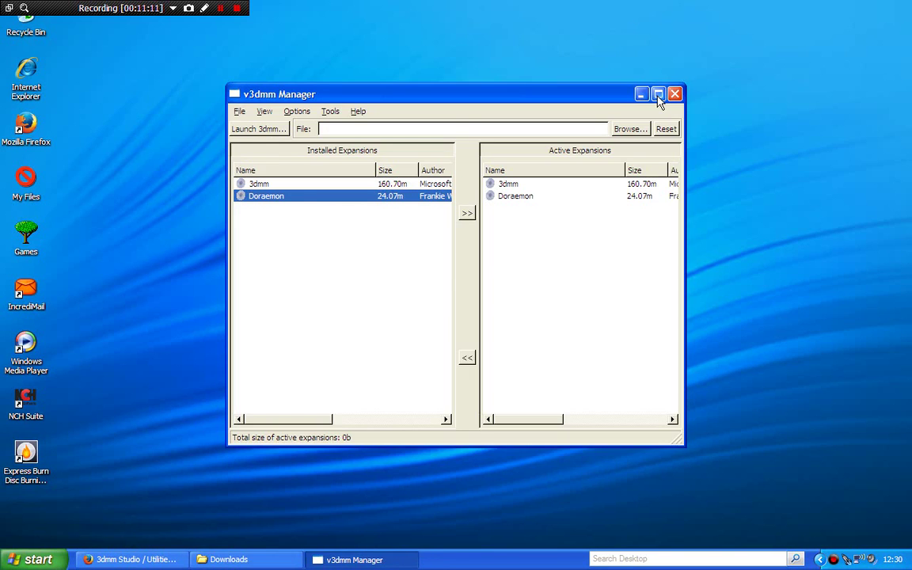
click(657, 94)
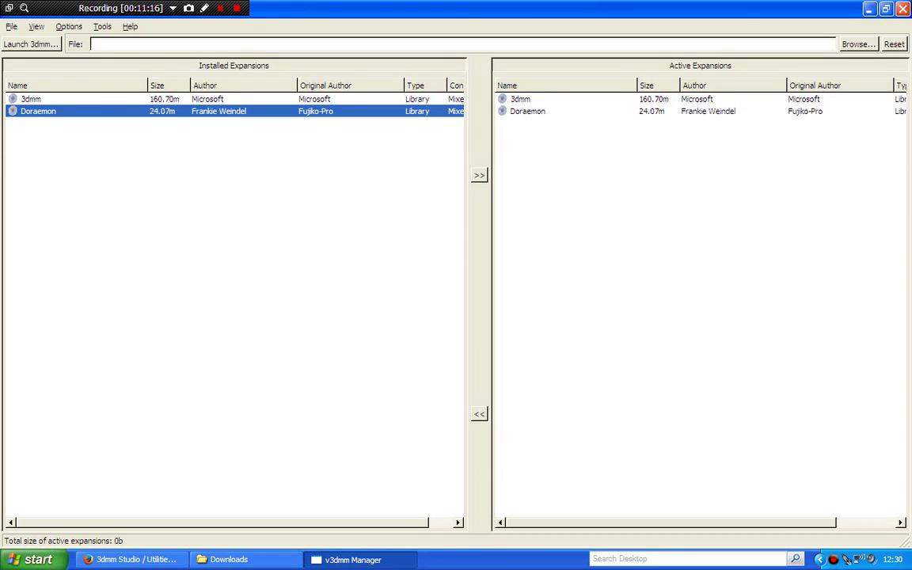
click(903, 8)
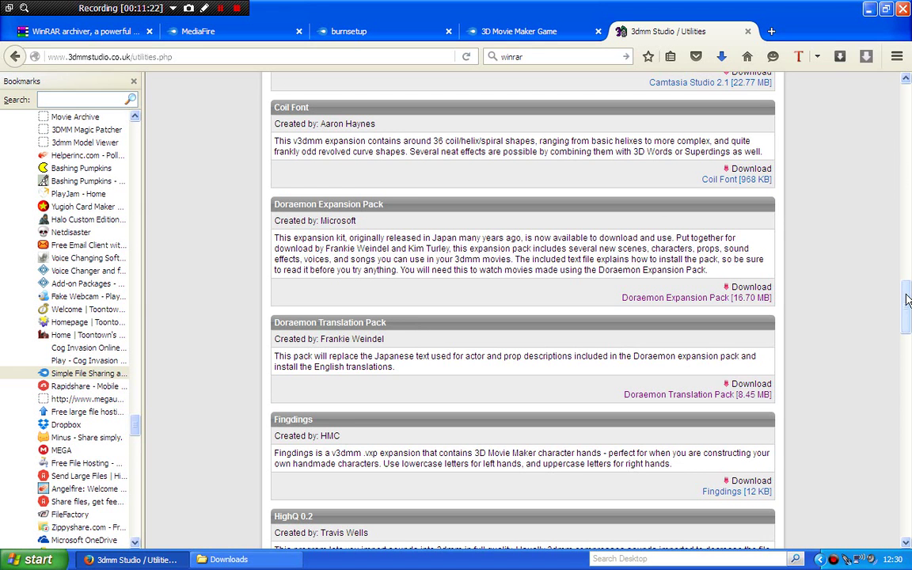
Download the Nickelodeon Expansion Pack from the 3dmm Studio utilities page, saving n3dmmexpb1a-1.zip to disk
drag(907, 299, 908, 367)
scroll(817, 337, down, 6)
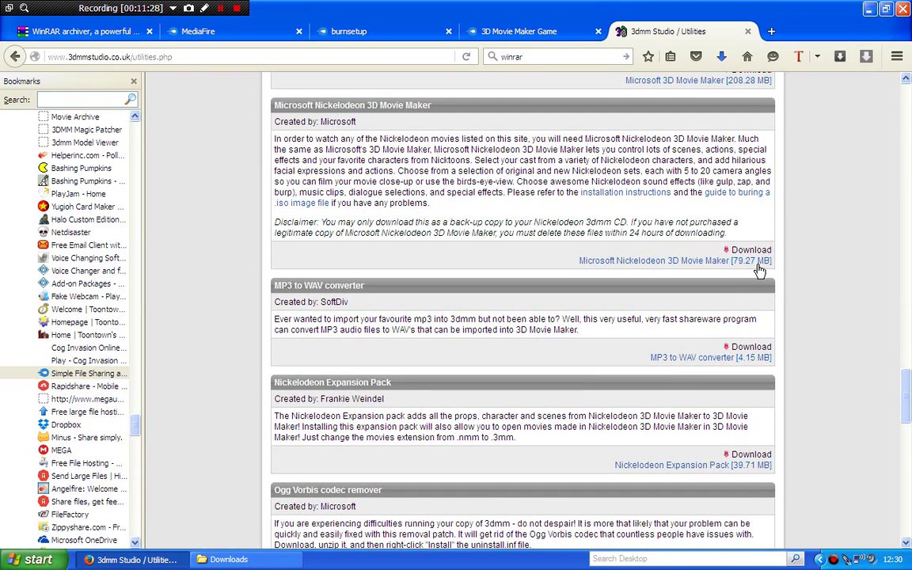
click(736, 467)
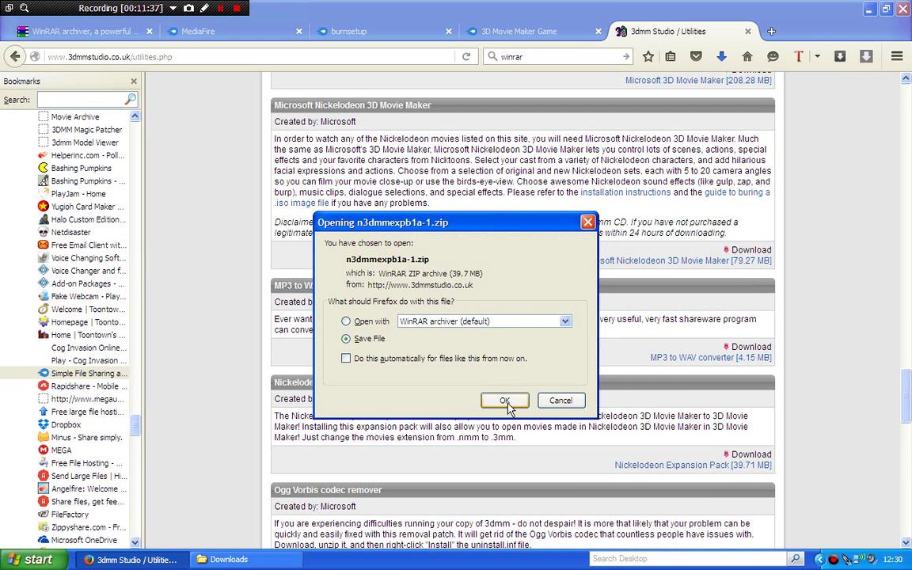
click(505, 400)
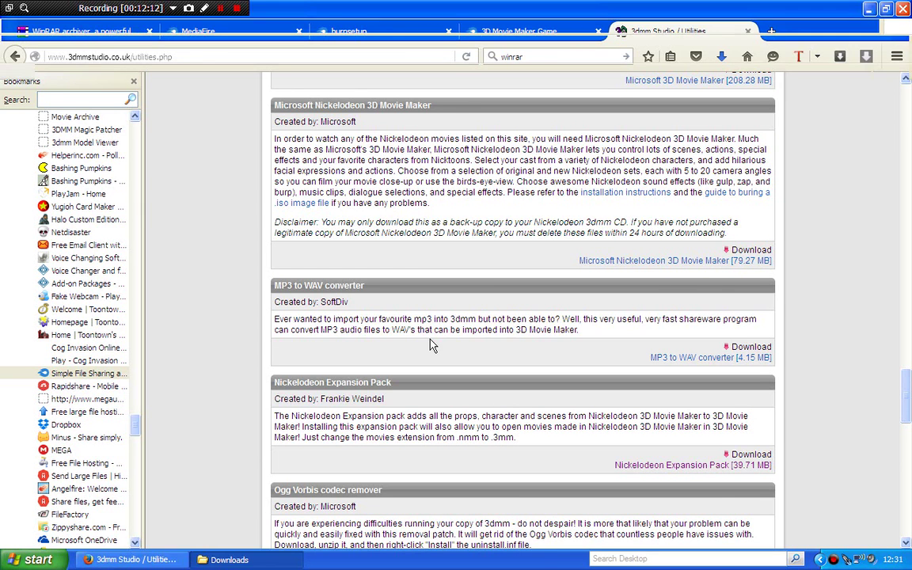
Open the n3dmmexpb1a-1 archive in the Downloads folder and run N3DMMEXPb1a.exe from it
click(229, 560)
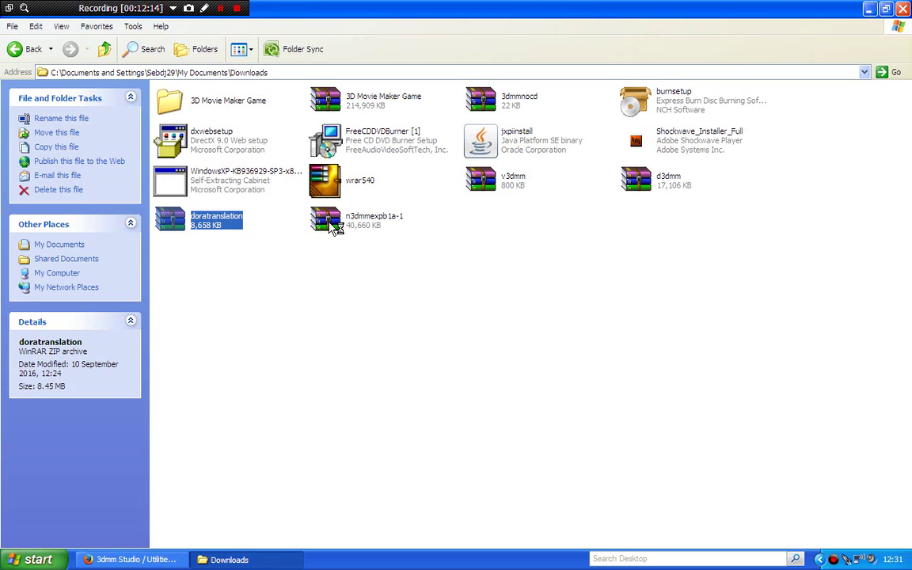
key(Return)
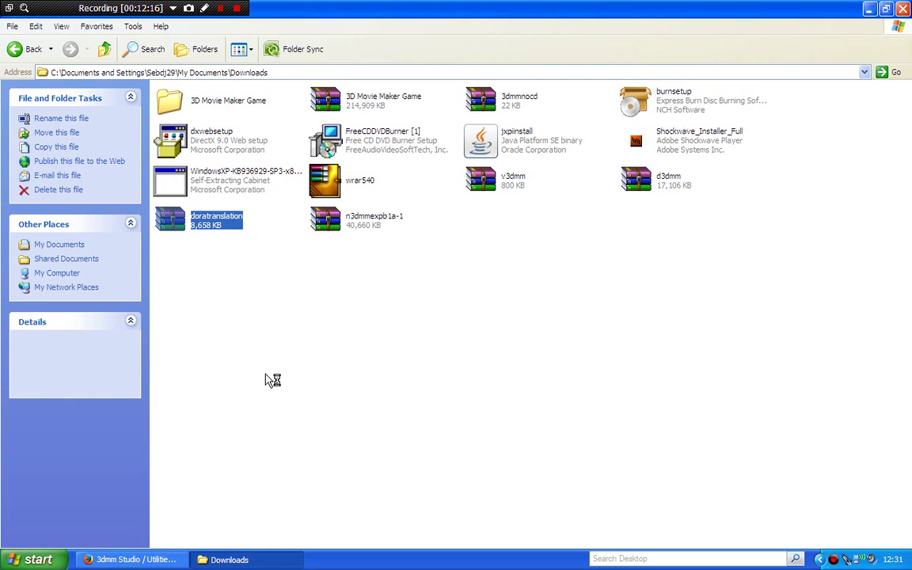
key(Right)
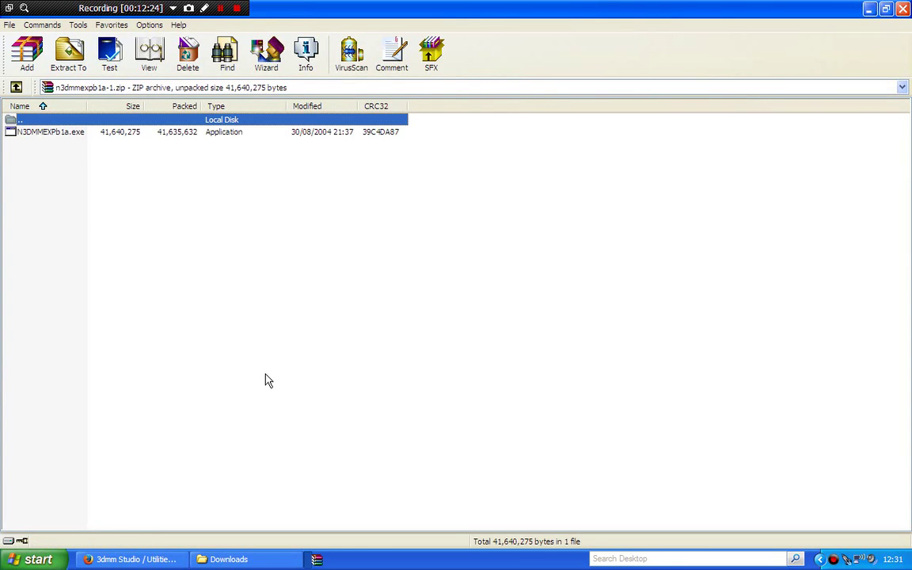
double_click(181, 134)
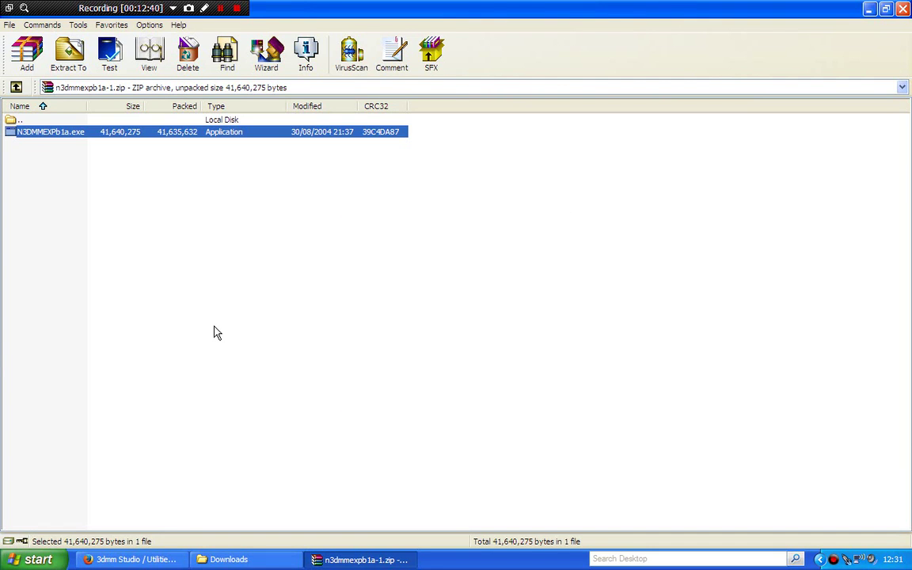
click(324, 559)
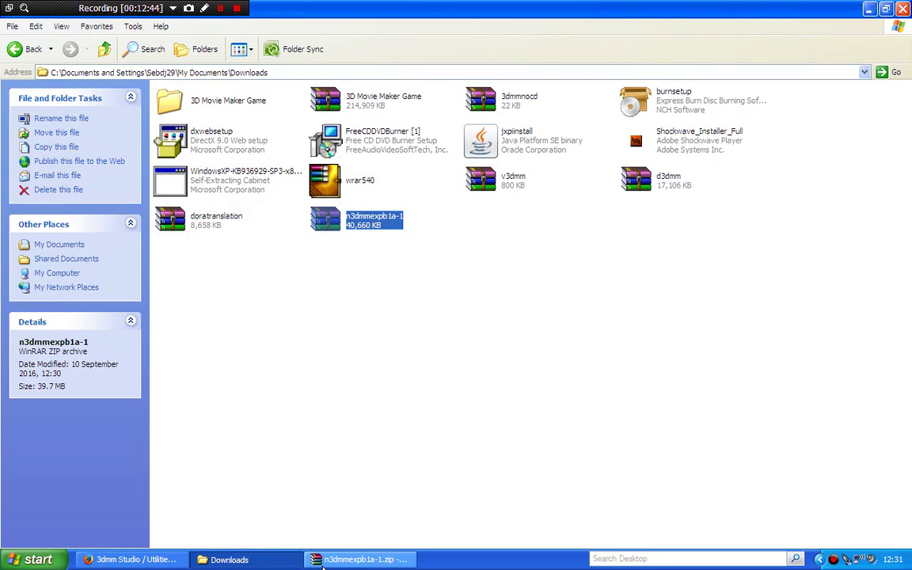
click(324, 560)
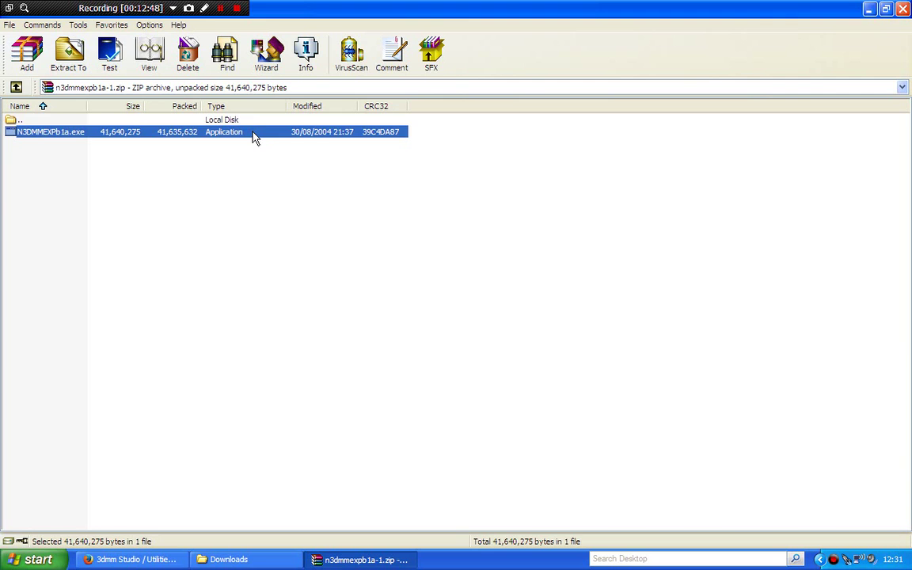
double_click(253, 136)
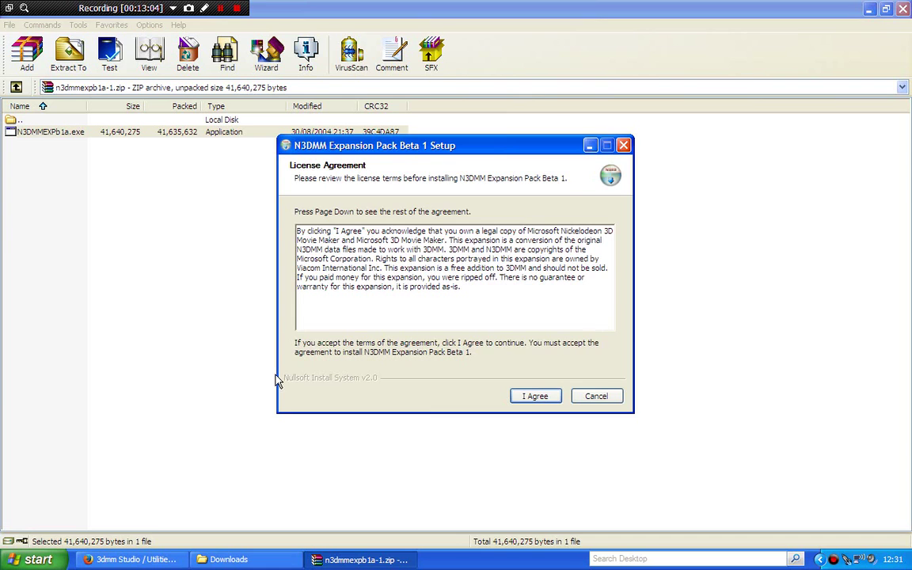
Accept the license to install N3DMM Expansion Pack Beta 1, quit the duplicate setup, and close the finished installer and the archive
click(534, 396)
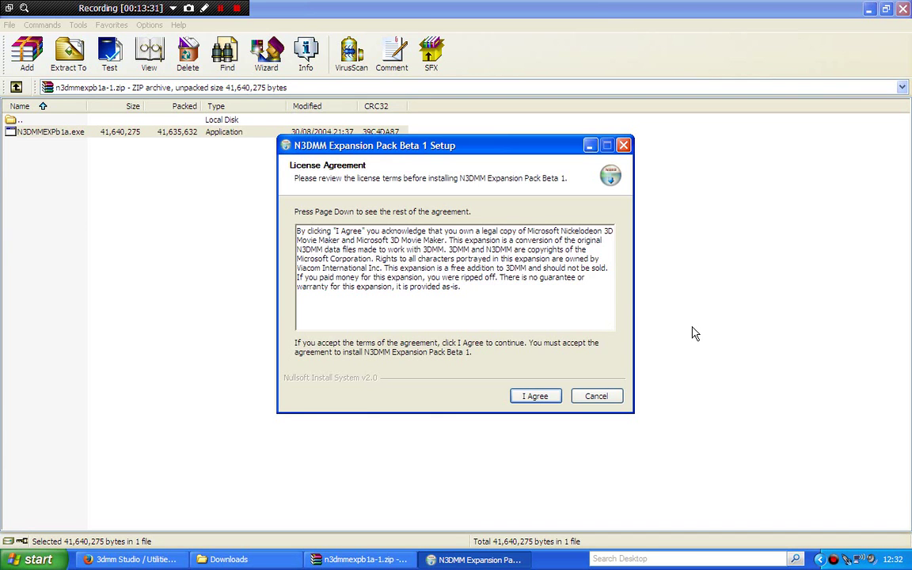
click(611, 395)
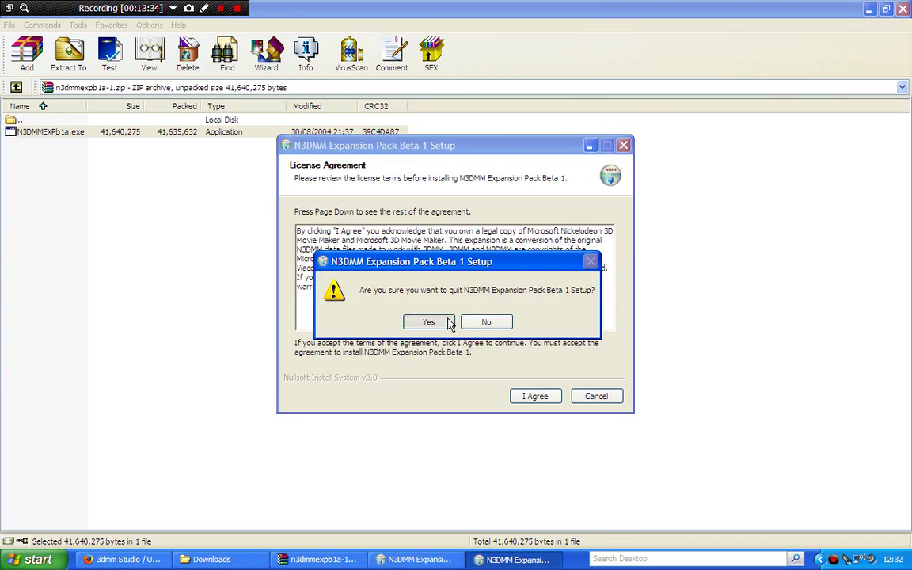
click(432, 322)
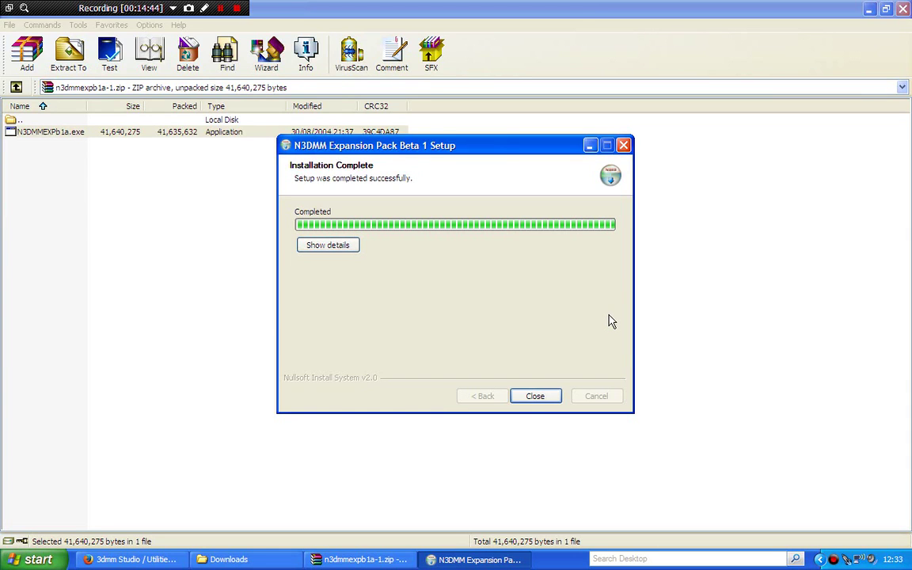
click(533, 398)
click(903, 7)
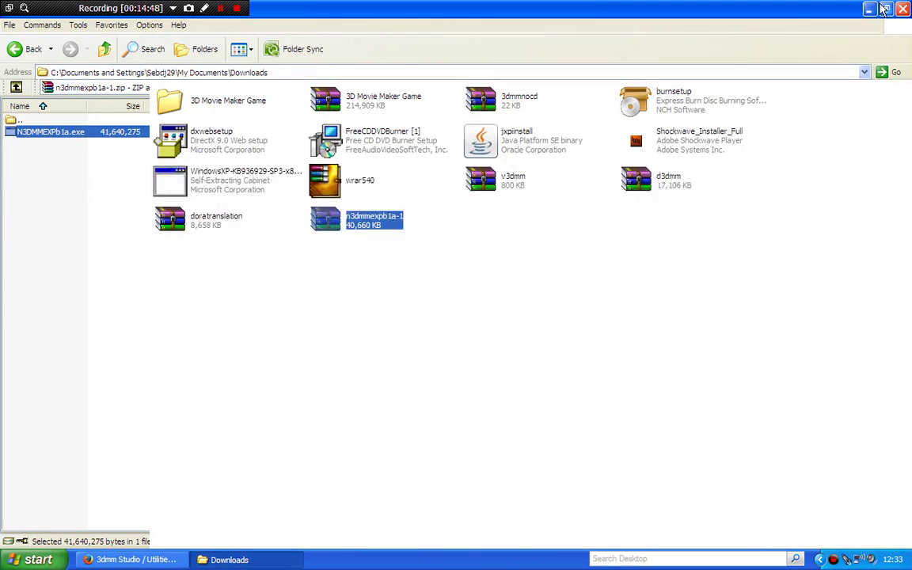
Switch to the v3dmm Manager, add Nickelodeon to the active expansions and launch 3D Movie Maker
click(869, 8)
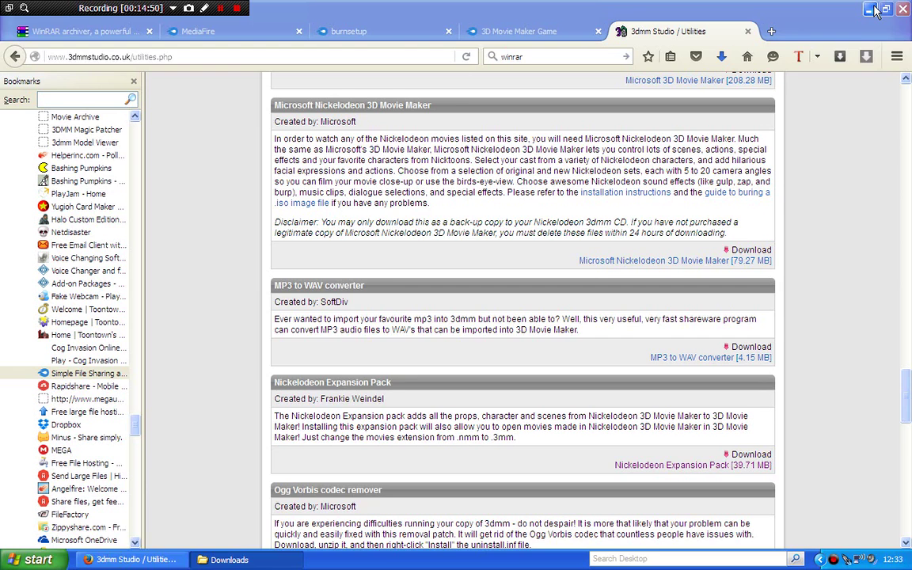
click(851, 7)
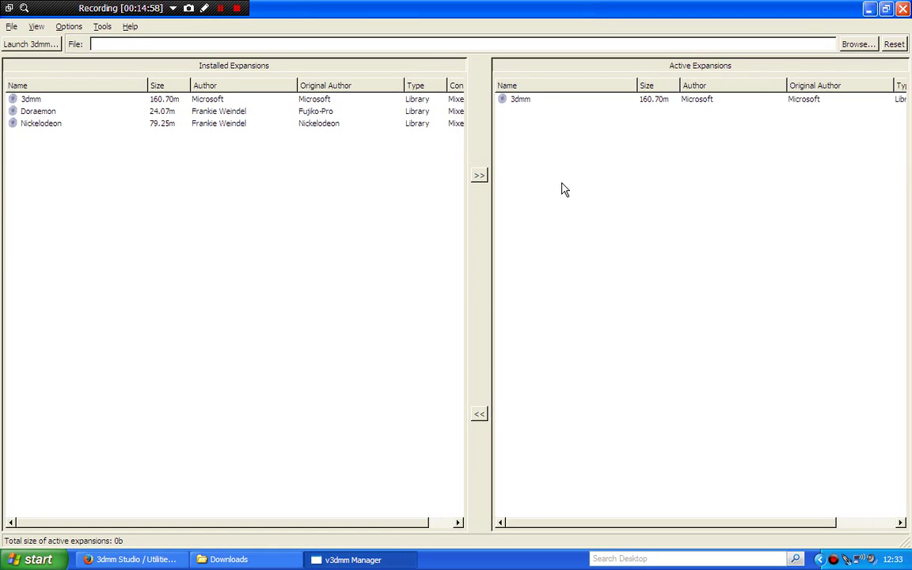
double_click(328, 125)
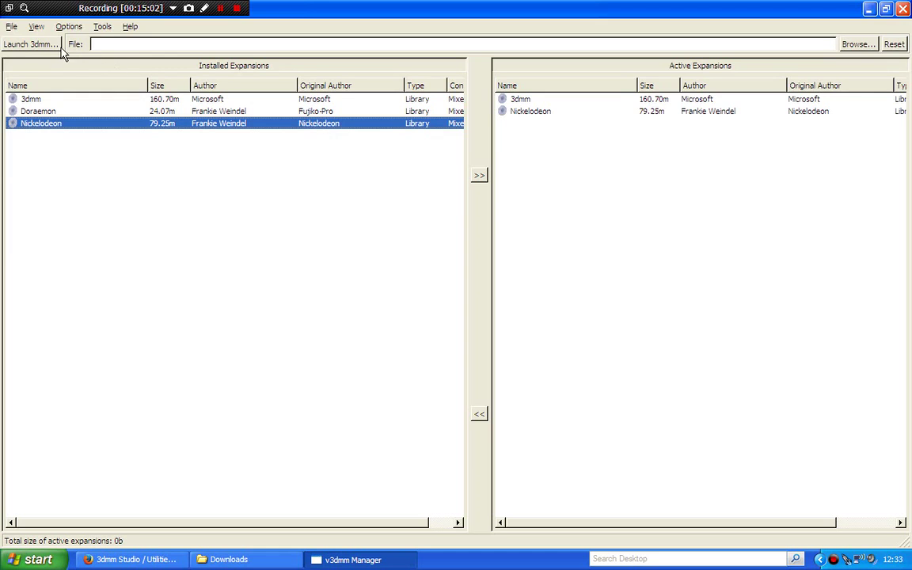
click(31, 45)
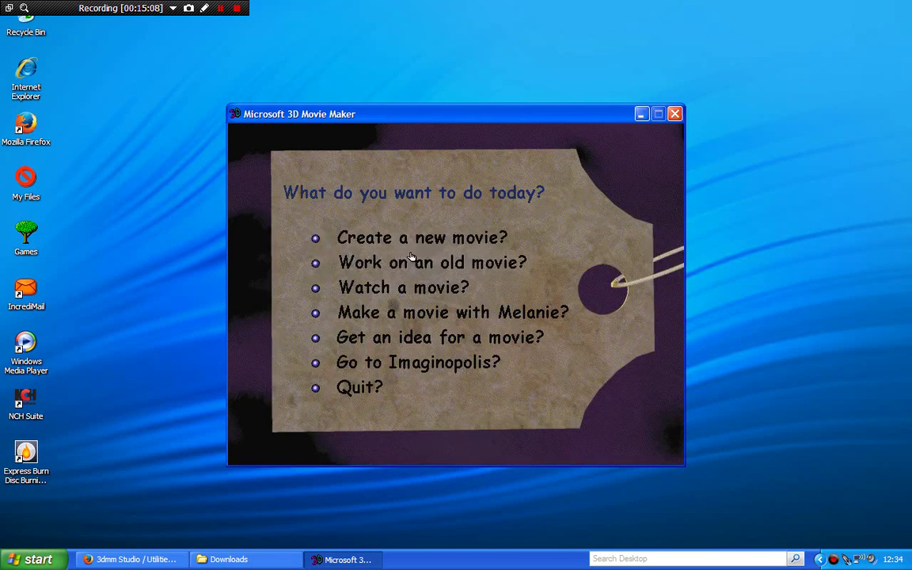
Create a new movie using the Nickelodeon living room scene with the sofa and television from the last page of scenes
click(408, 236)
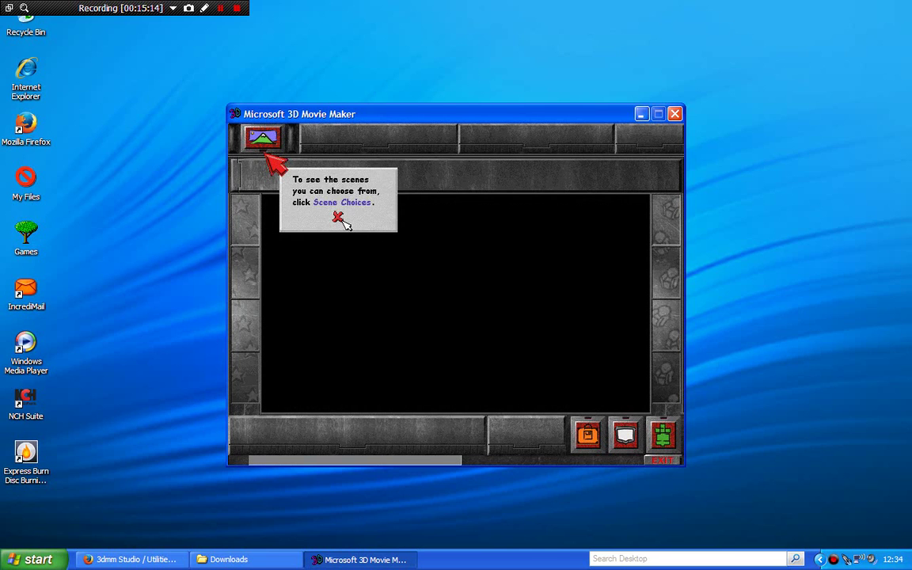
click(338, 216)
click(262, 140)
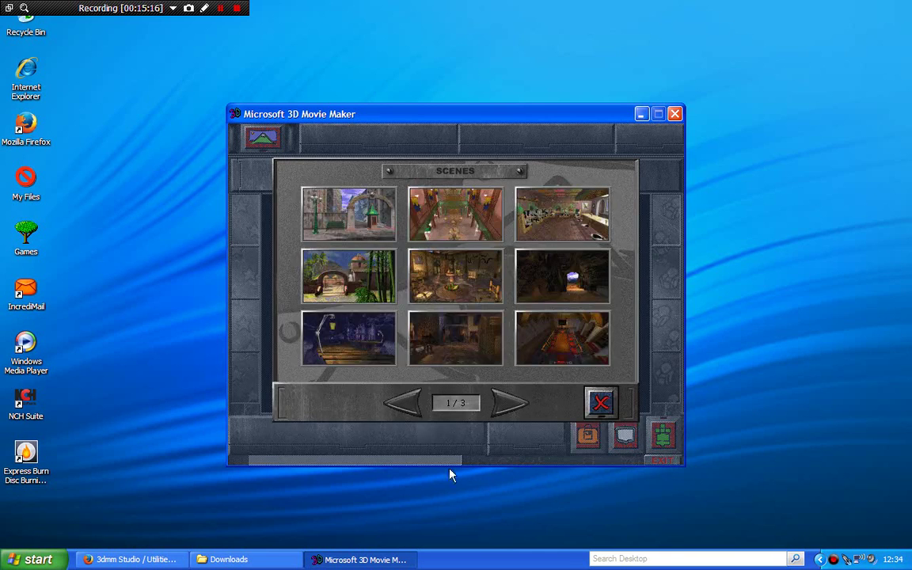
click(409, 404)
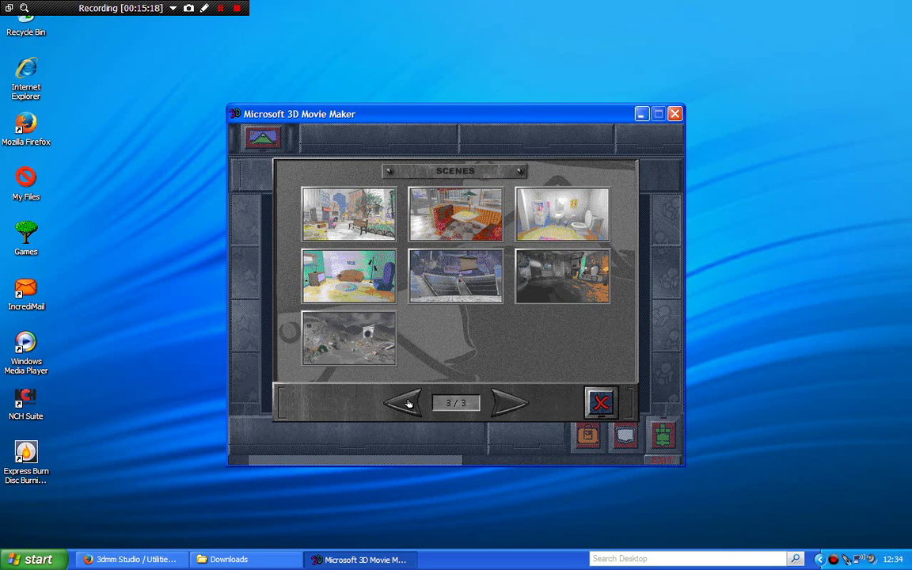
click(365, 275)
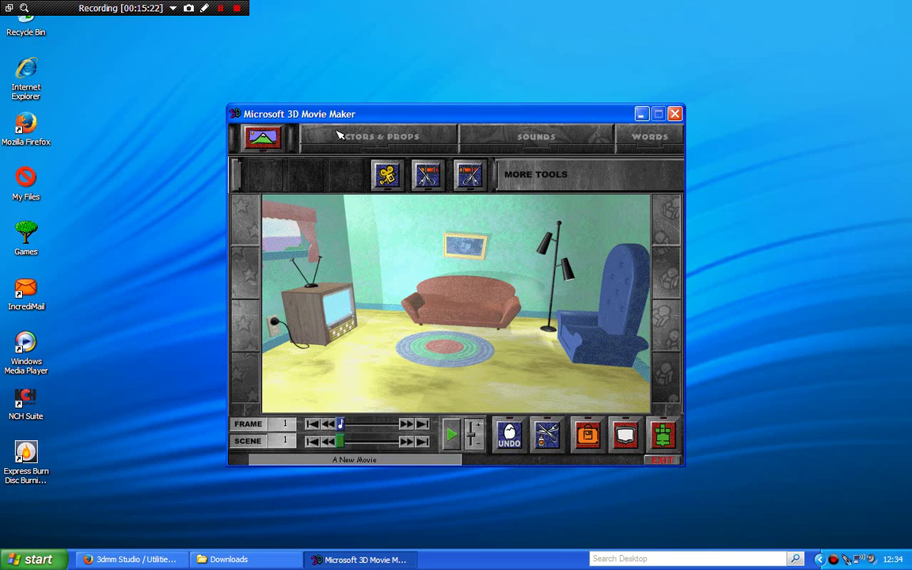
Add the Rocko actor from the last page of actors and place him in front of the television
click(325, 149)
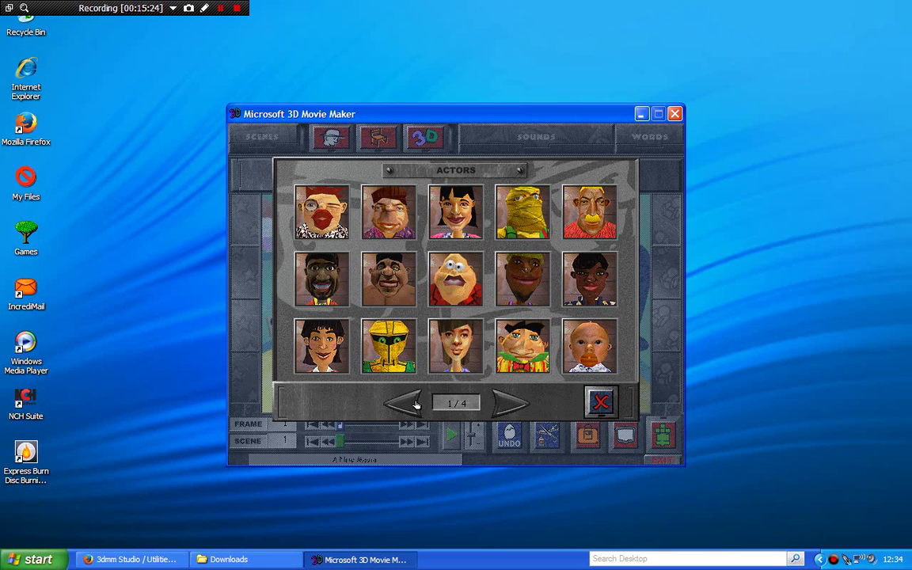
click(407, 408)
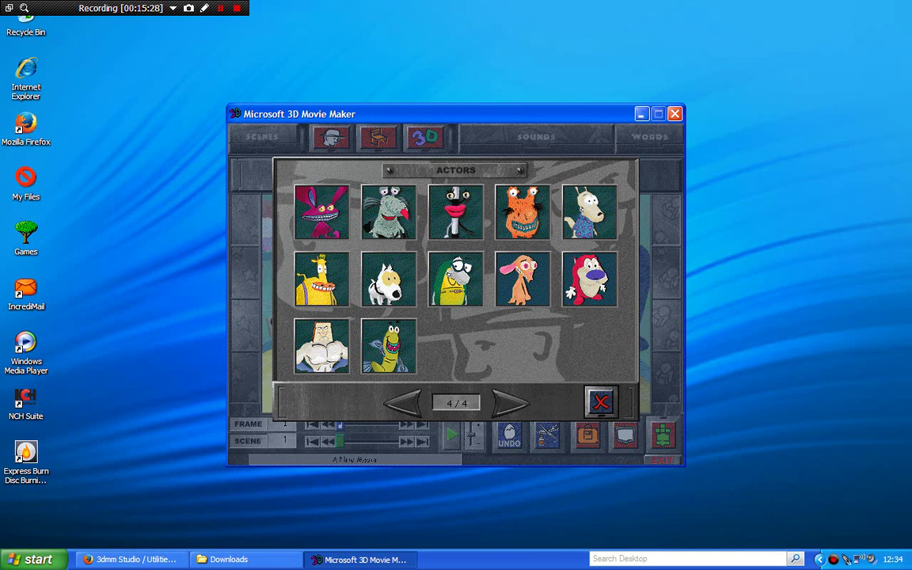
click(586, 214)
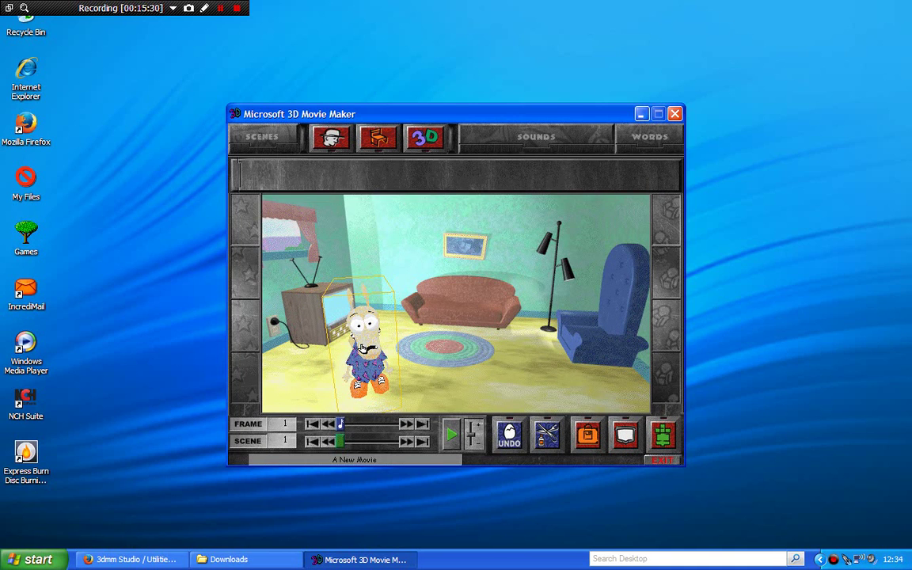
click(372, 214)
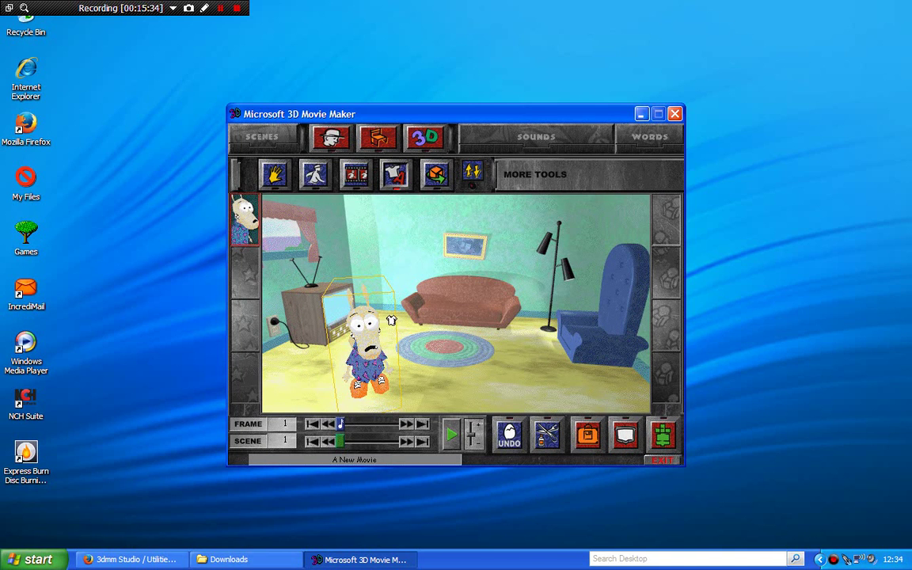
Preview Rocko's costume options, rotating the model and trying the pink heart eyes, and cancel without applying them
click(396, 174)
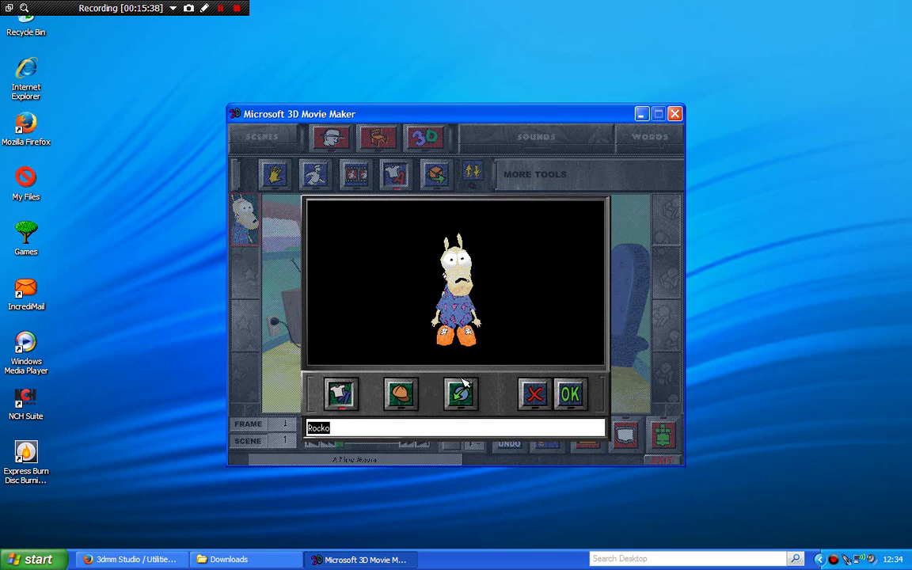
click(462, 406)
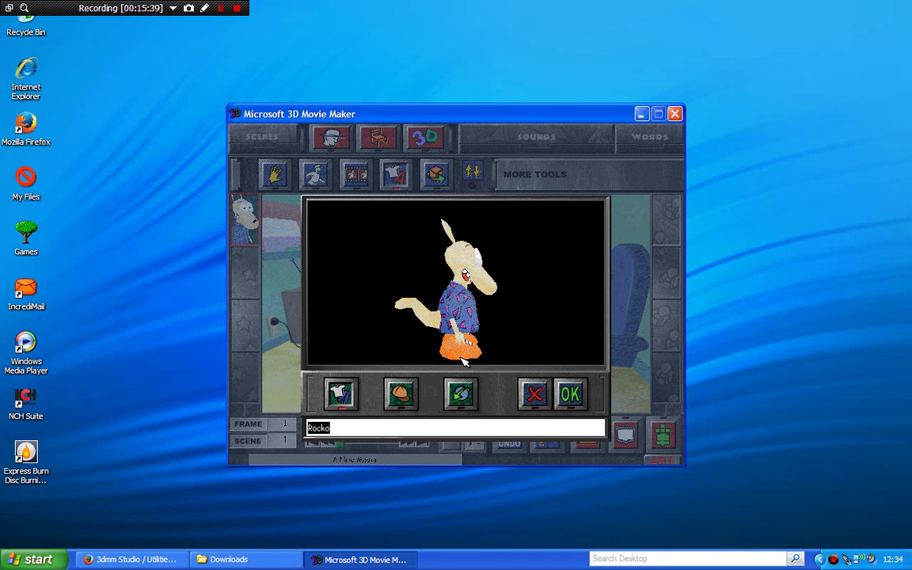
click(470, 275)
click(470, 396)
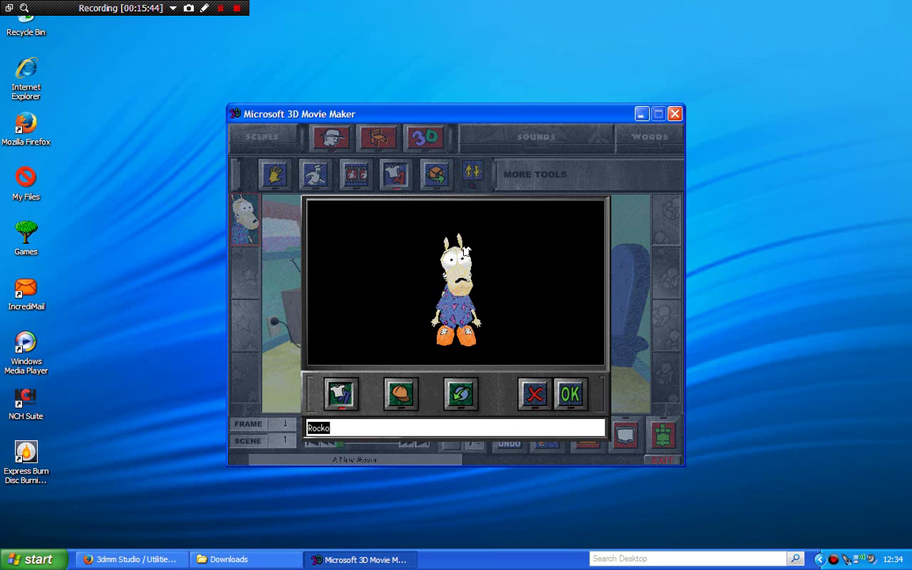
click(467, 395)
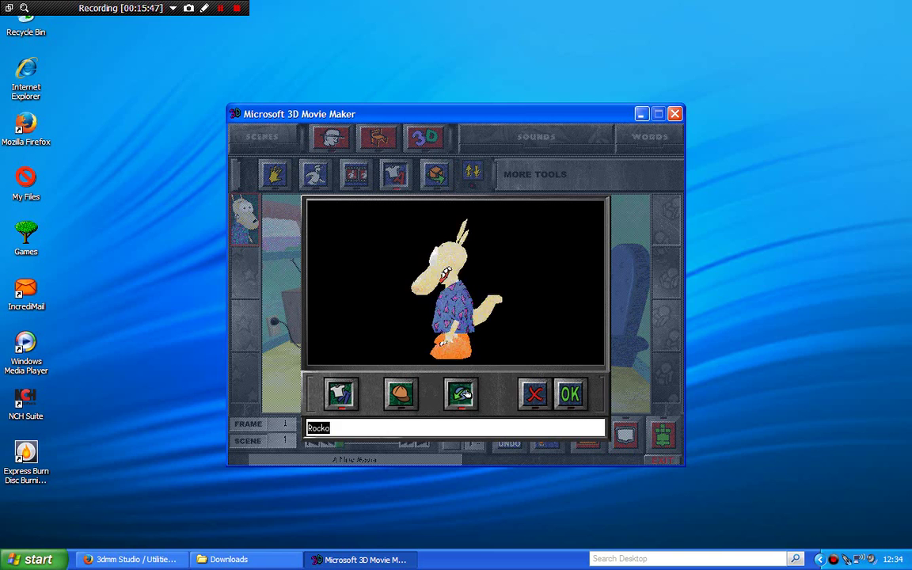
click(466, 305)
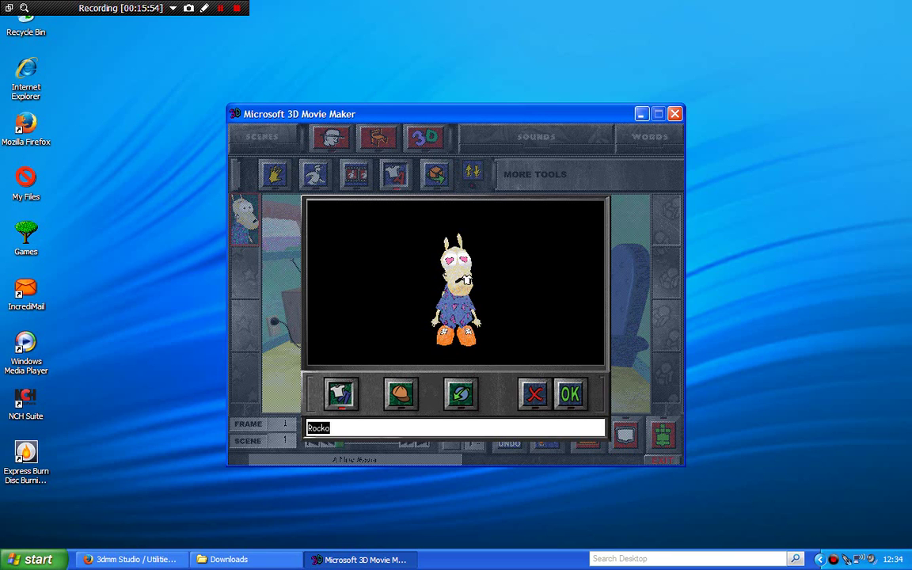
click(523, 402)
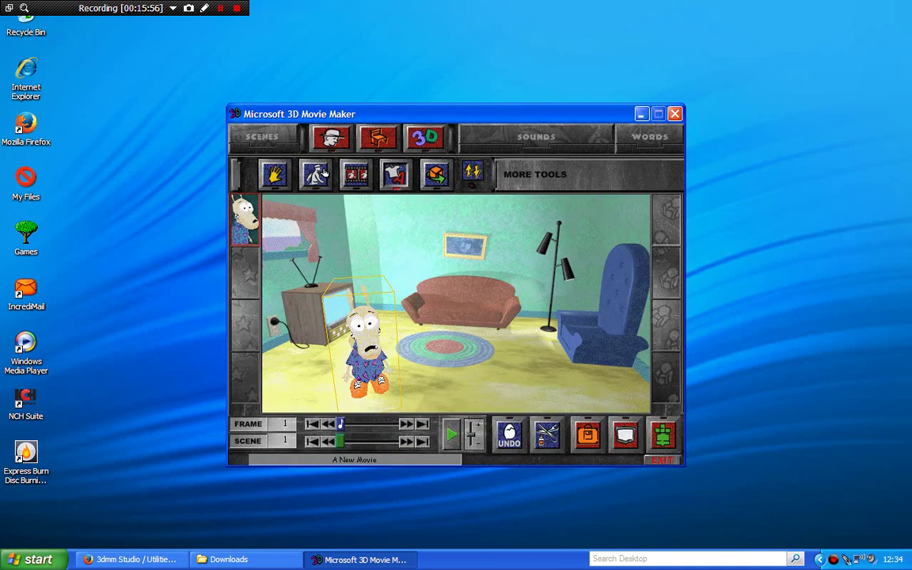
Preview Rocko's Angry, Dance, Run and Walk actions and choose EyePop for him
click(376, 345)
click(346, 250)
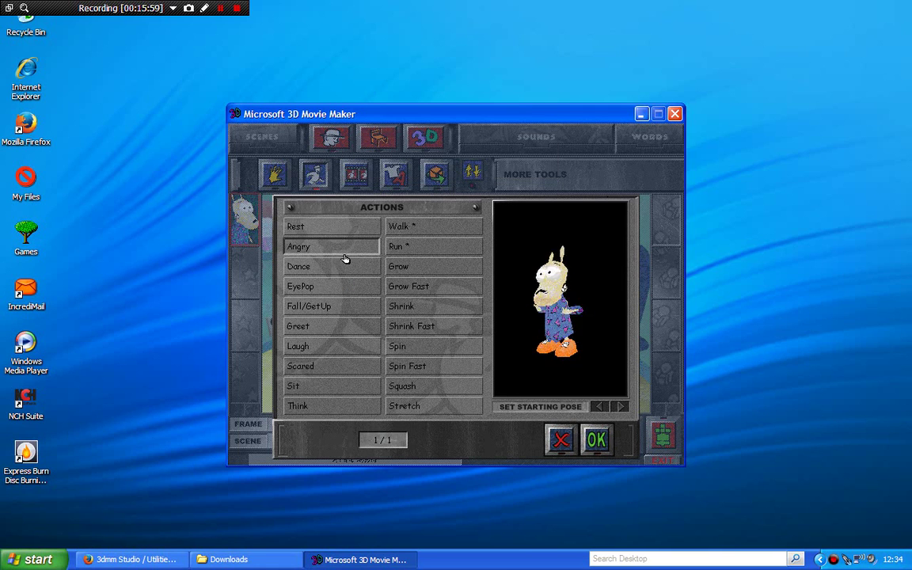
click(345, 267)
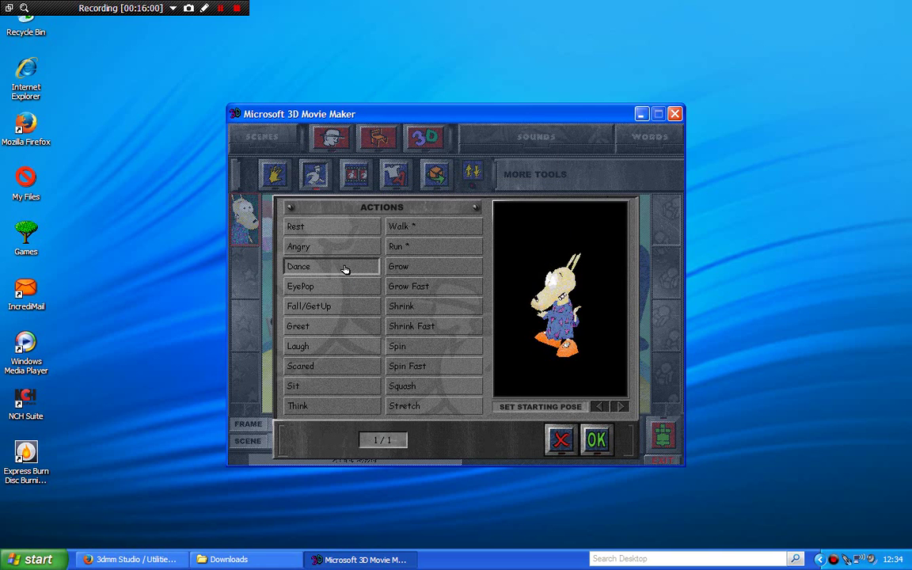
click(348, 286)
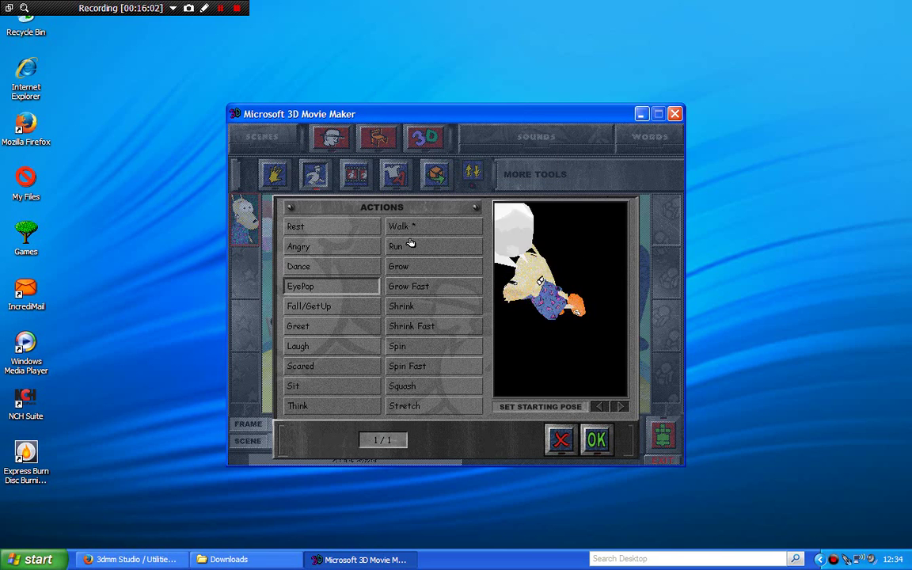
click(409, 255)
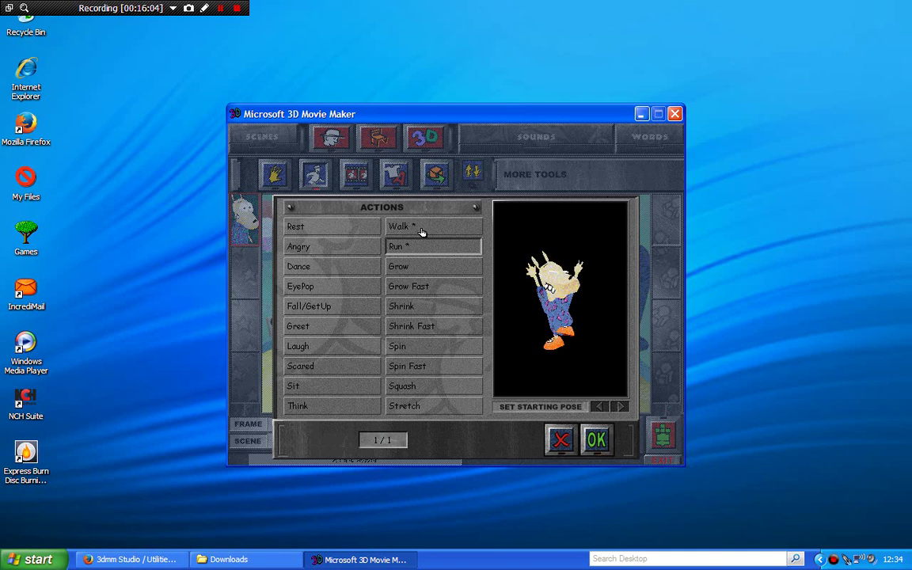
click(422, 229)
click(361, 288)
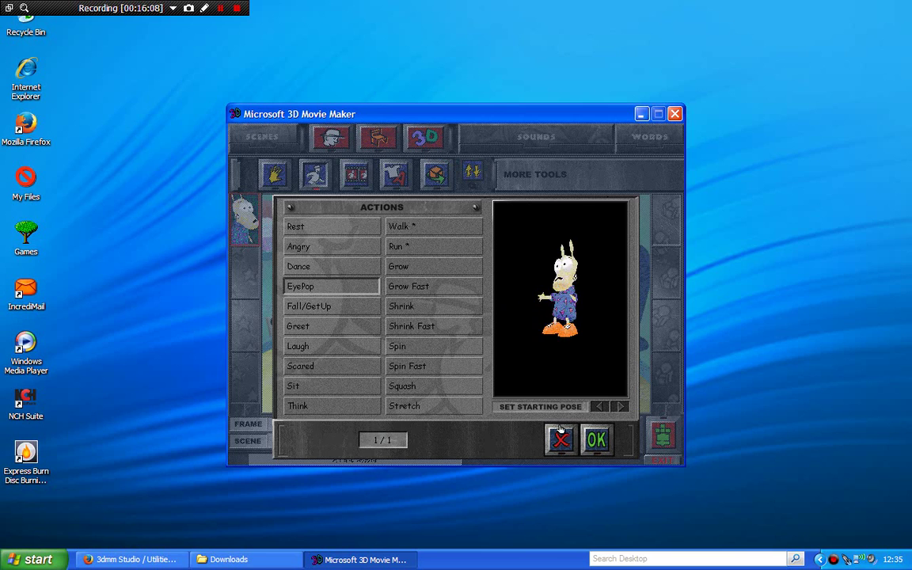
click(596, 441)
Preview the washing machine open sound on the last page of sound effects and close the list without choosing one
click(479, 151)
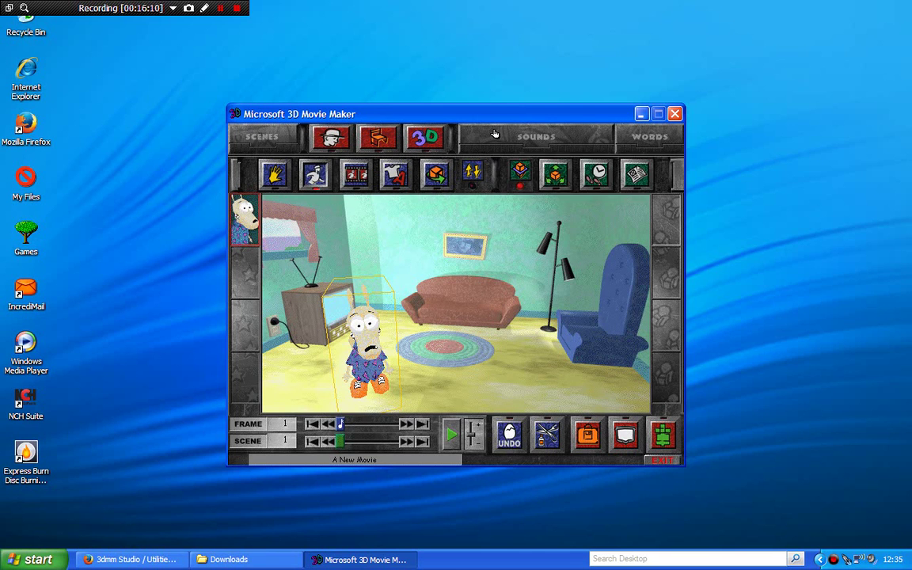
click(398, 402)
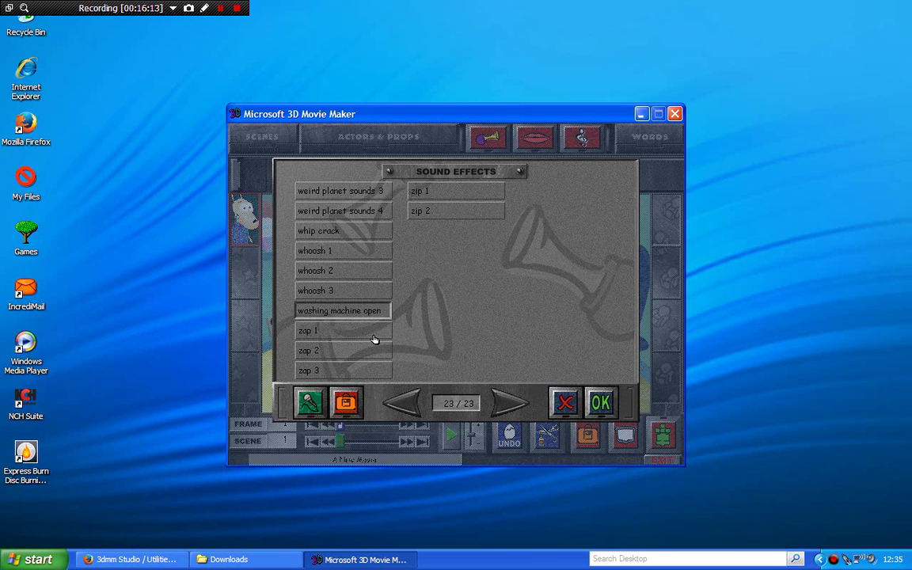
key(Escape)
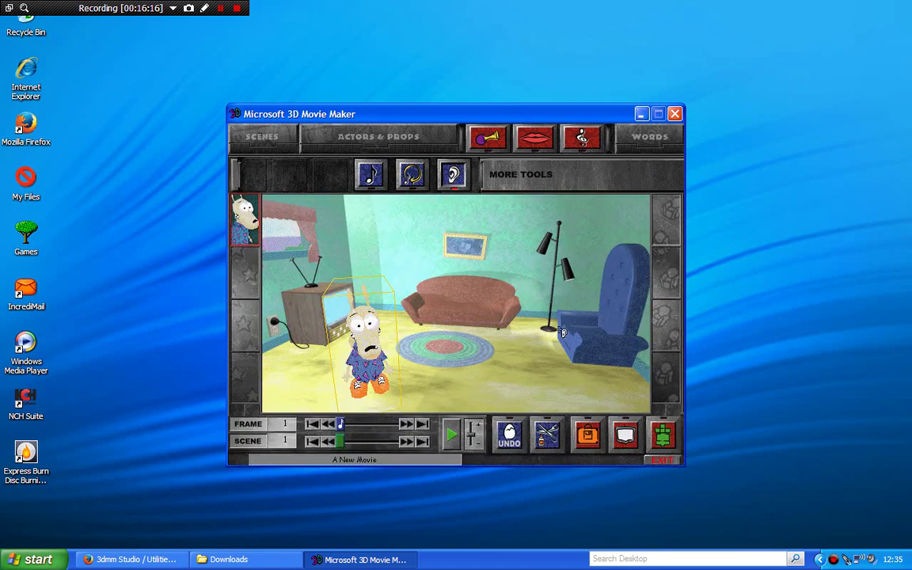
Browse the speech clips backward from the last page to page 7 and preview the Wow 2 clip
click(534, 139)
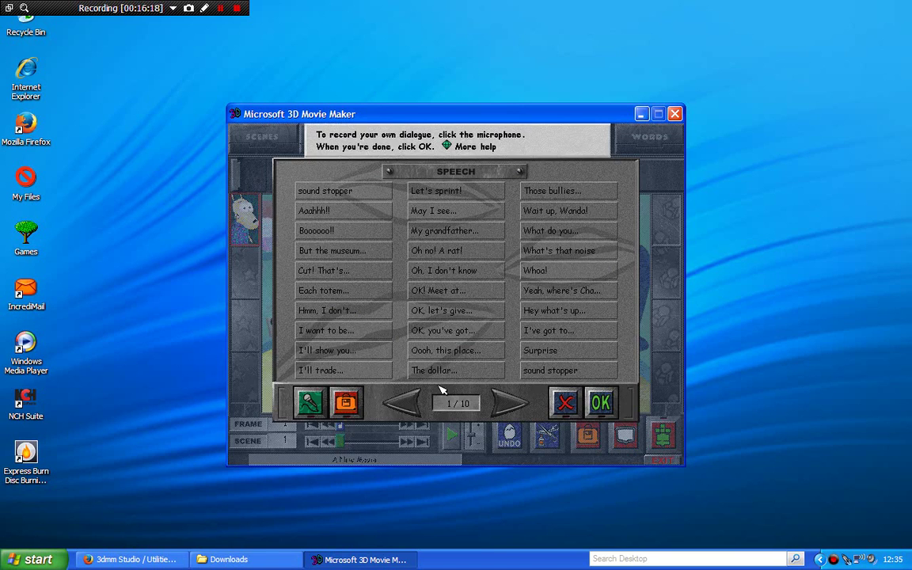
click(400, 412)
click(401, 413)
click(401, 413)
click(400, 413)
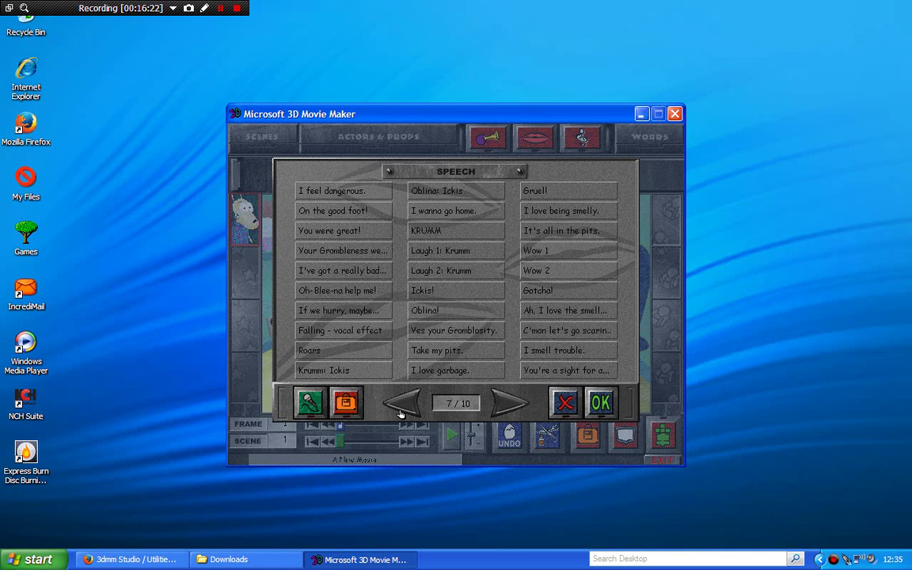
click(537, 270)
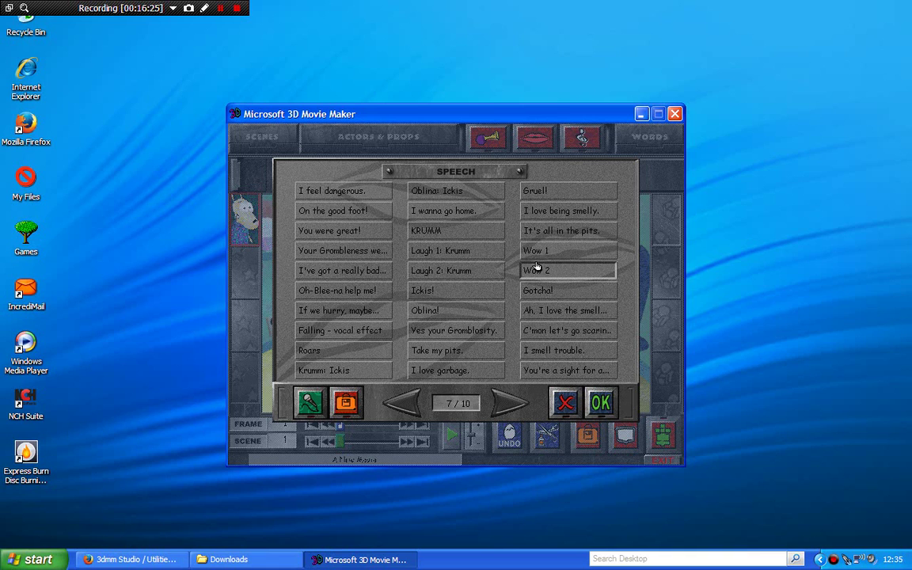
Preview Filburt and Heffer speech clips on page 5 and the Spunky!!! and Whining 1 clips on page 4, and close the list
click(402, 404)
click(405, 398)
click(464, 210)
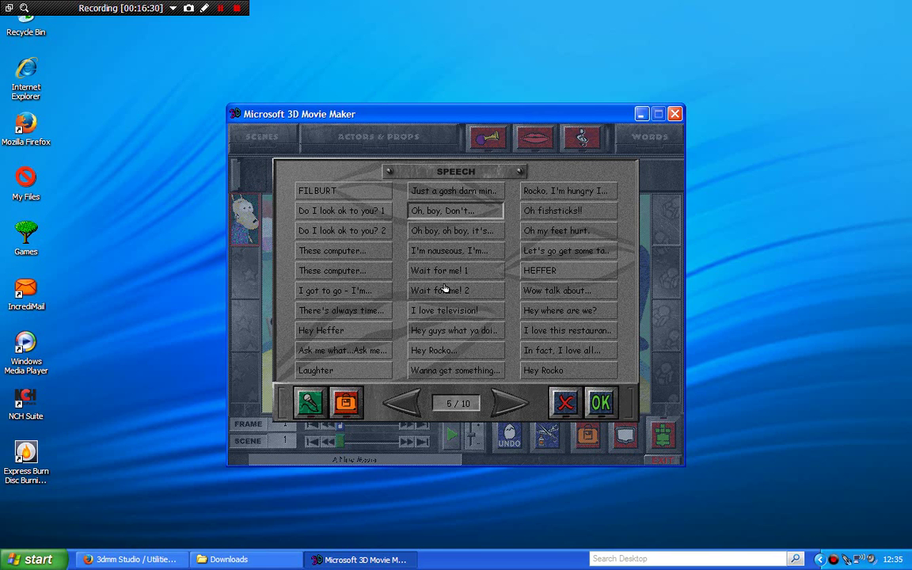
click(545, 272)
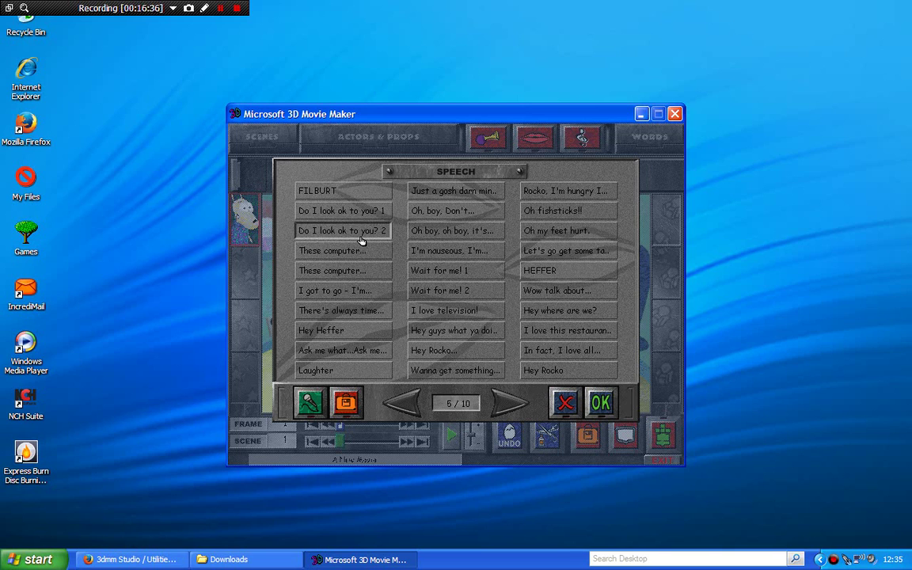
click(368, 312)
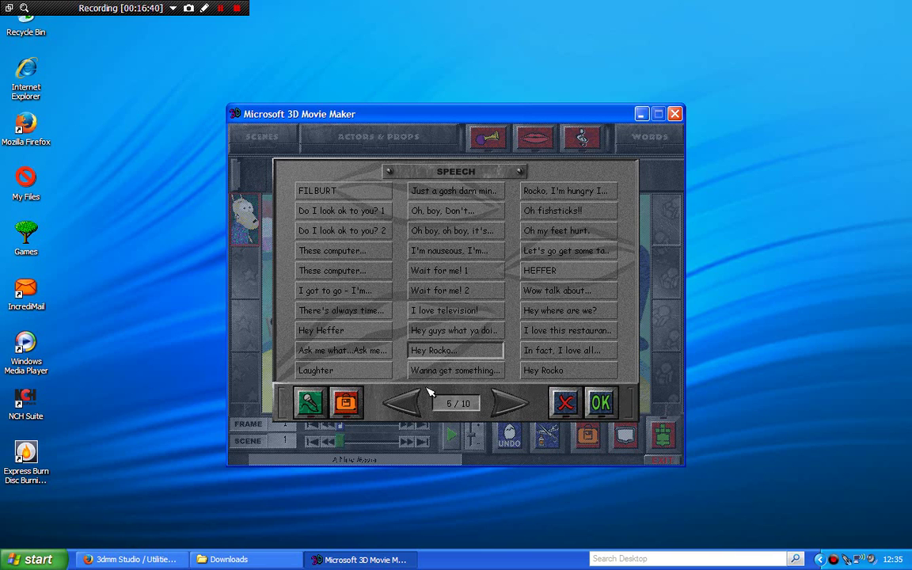
click(400, 403)
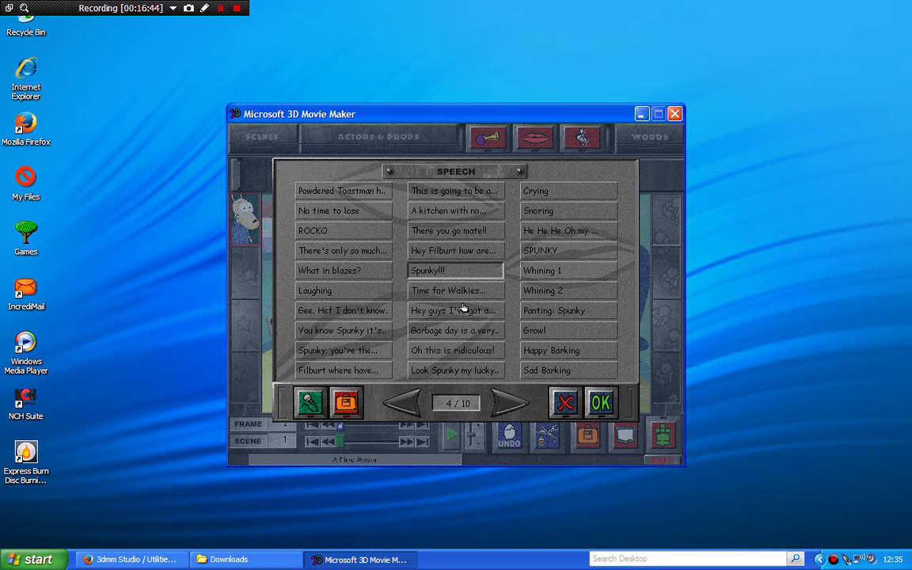
double_click(557, 268)
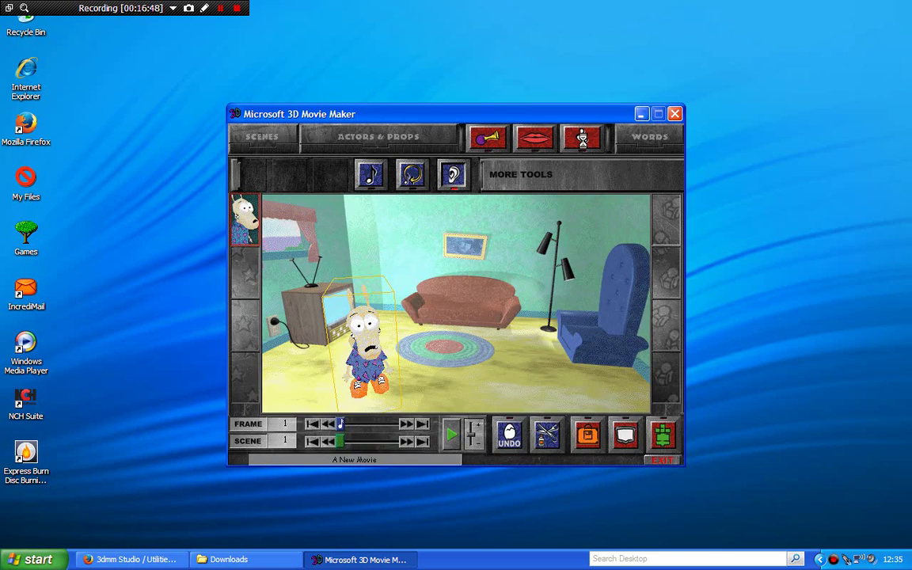
Preview Spooky Theme, Surf's Up and Ta-da on the last page of music and cancel without choosing a track
click(582, 138)
click(409, 415)
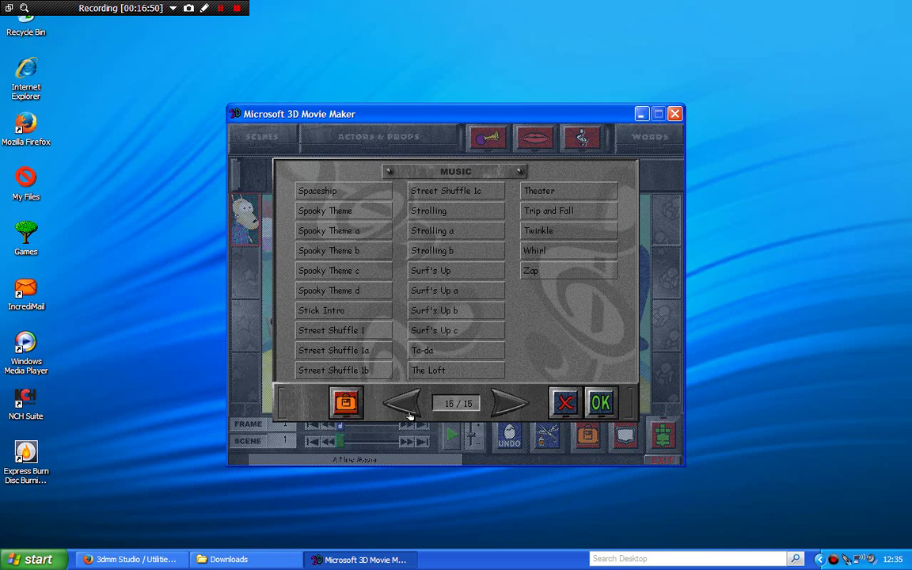
click(378, 212)
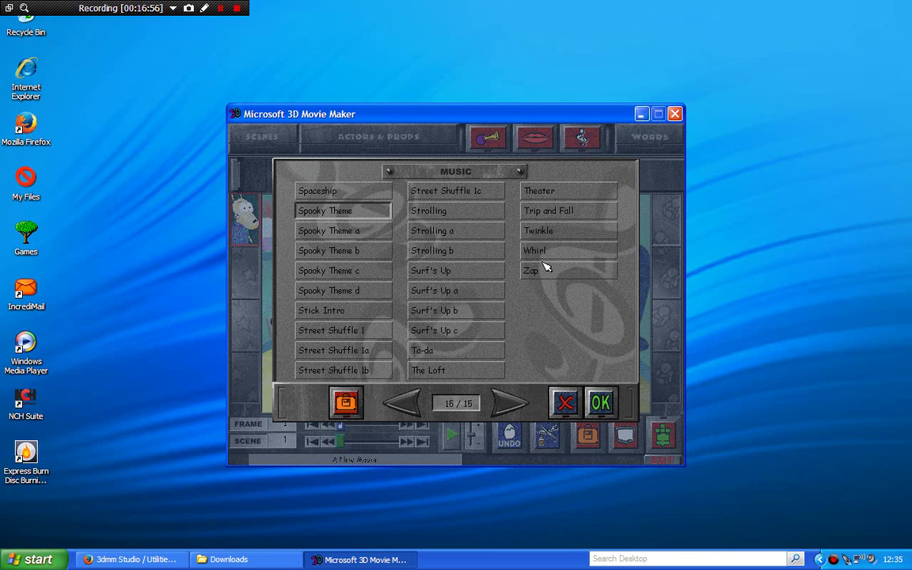
click(479, 278)
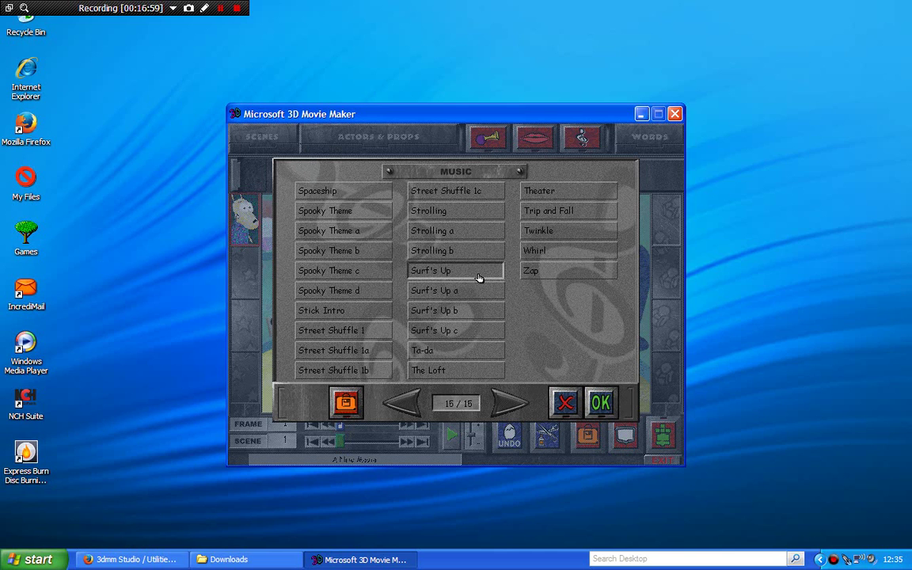
click(488, 346)
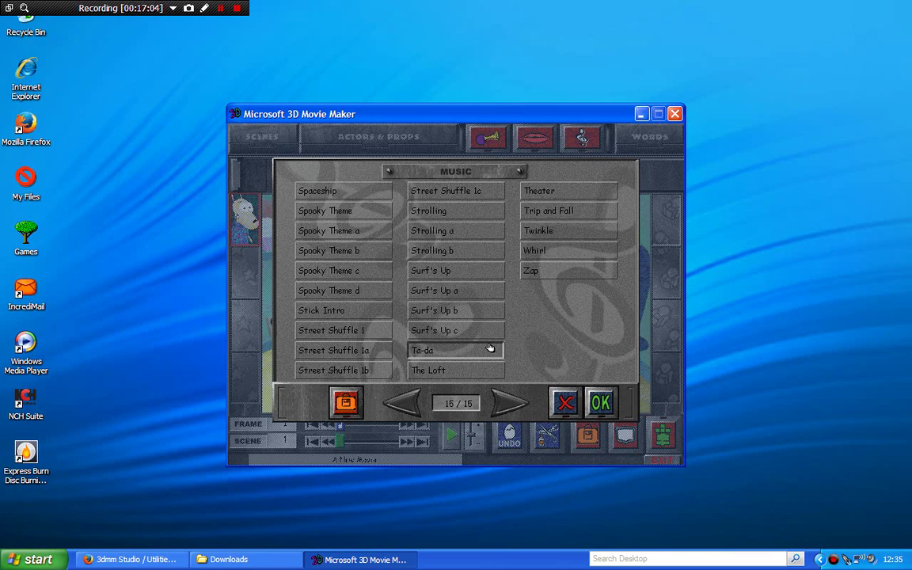
click(510, 403)
click(565, 402)
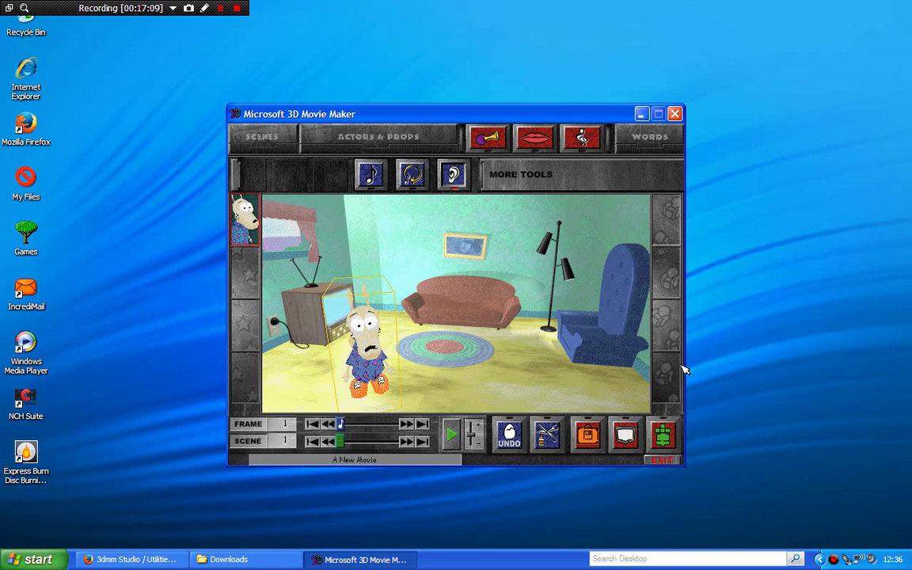
Quit 3D Movie Maker and close the v3dmm Manager
click(655, 462)
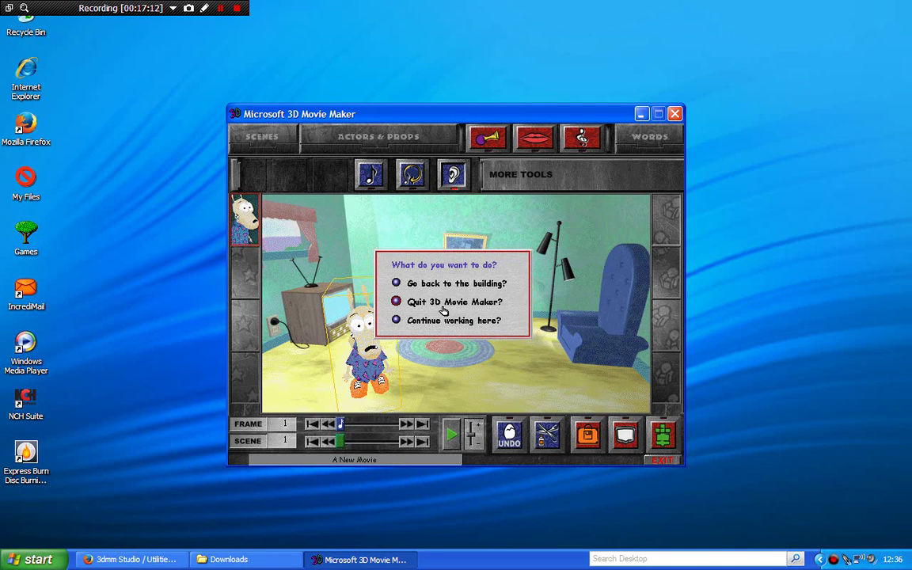
click(444, 304)
click(442, 307)
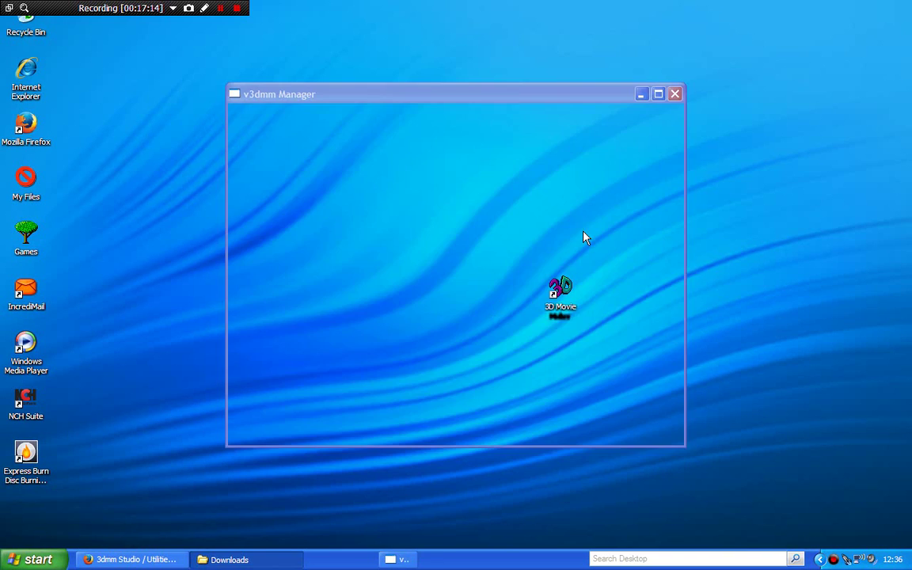
click(658, 94)
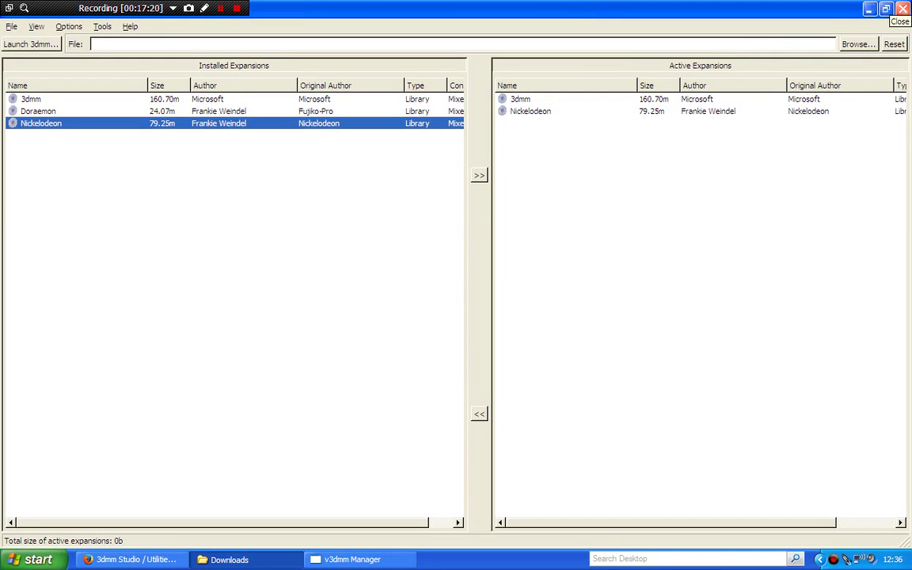
click(902, 8)
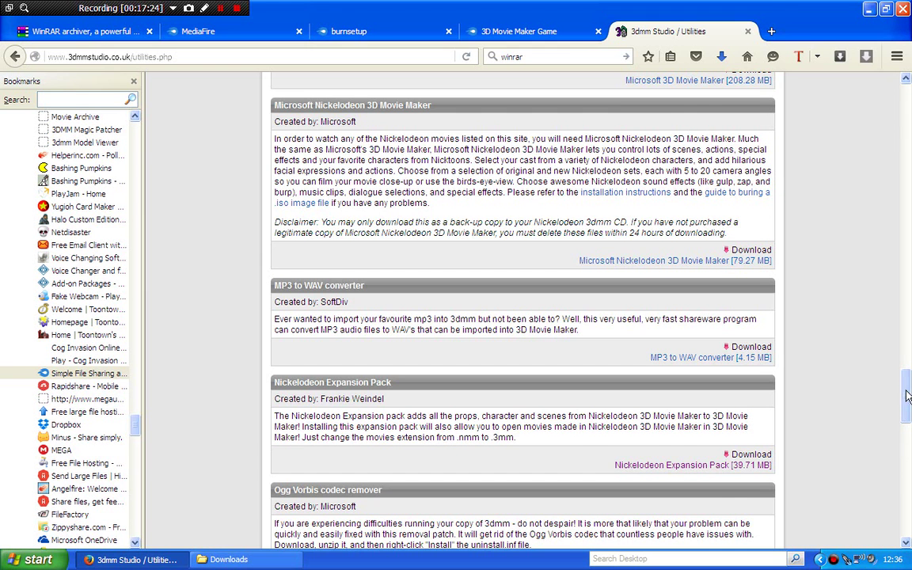
Download 3dmm Expansion Pack 1 (v0.18) from the 3dmm Studio utilities page in Firefox, saving the zip file
scroll(905, 209, up, 15)
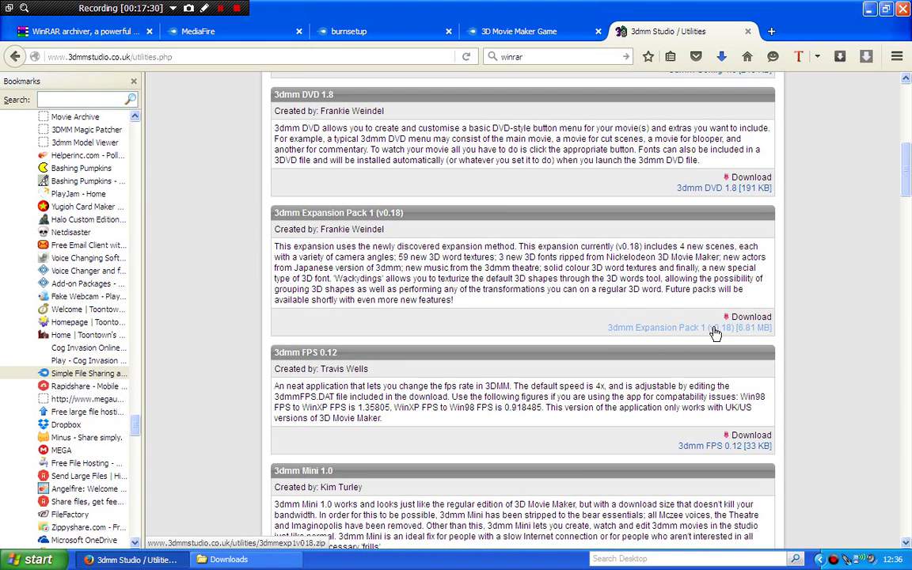
click(715, 331)
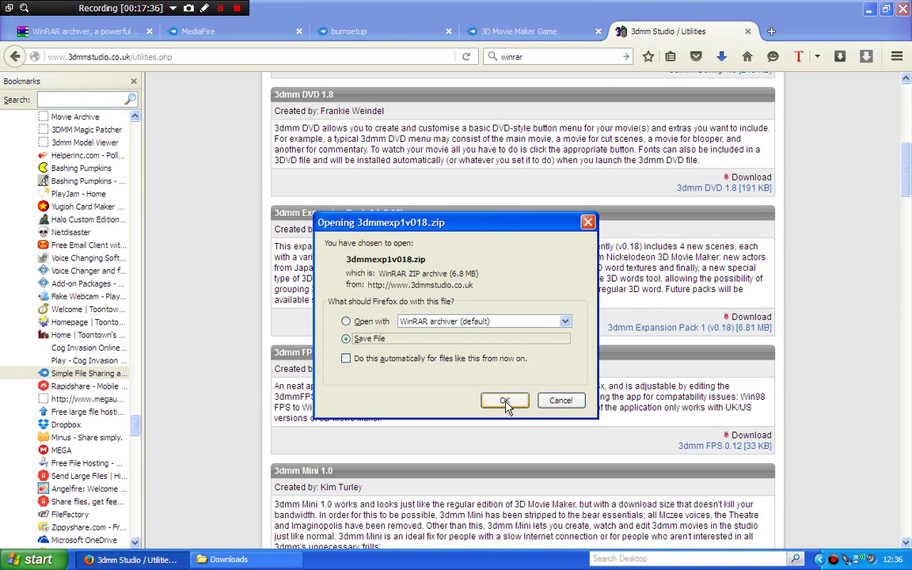
click(505, 402)
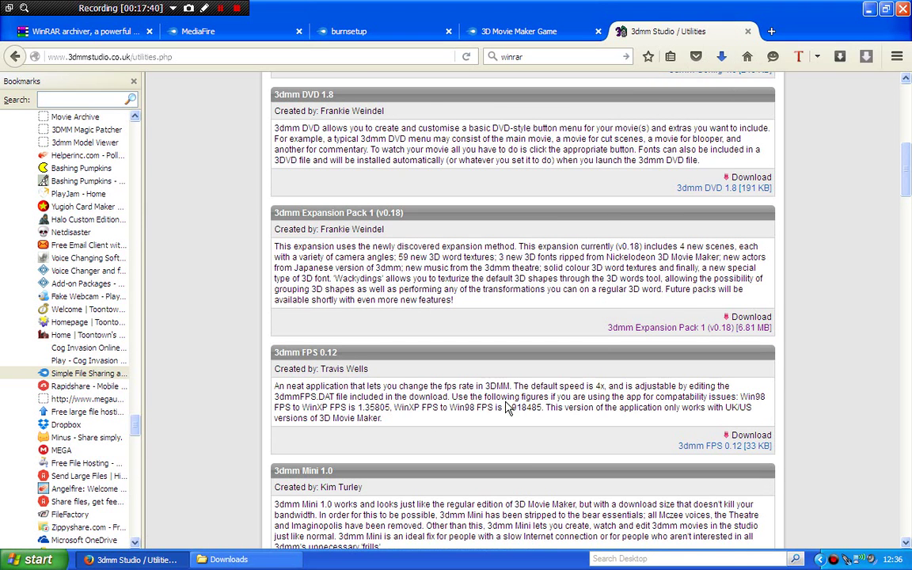
scroll(384, 467, up, 4)
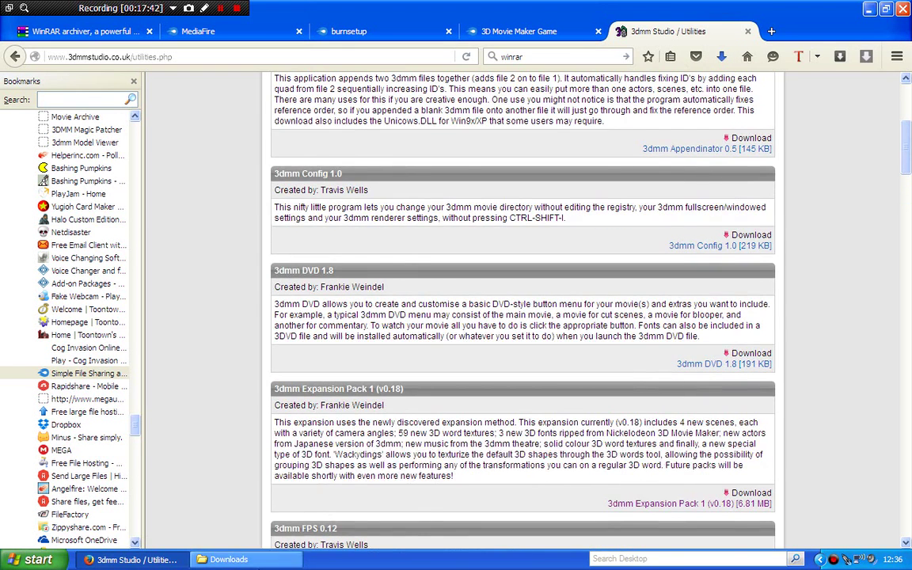
Switch to the Downloads folder, run 3DMMEXP1v18.exe from the 3dmmexp1v018 archive, install all components and close the finished windows
click(261, 559)
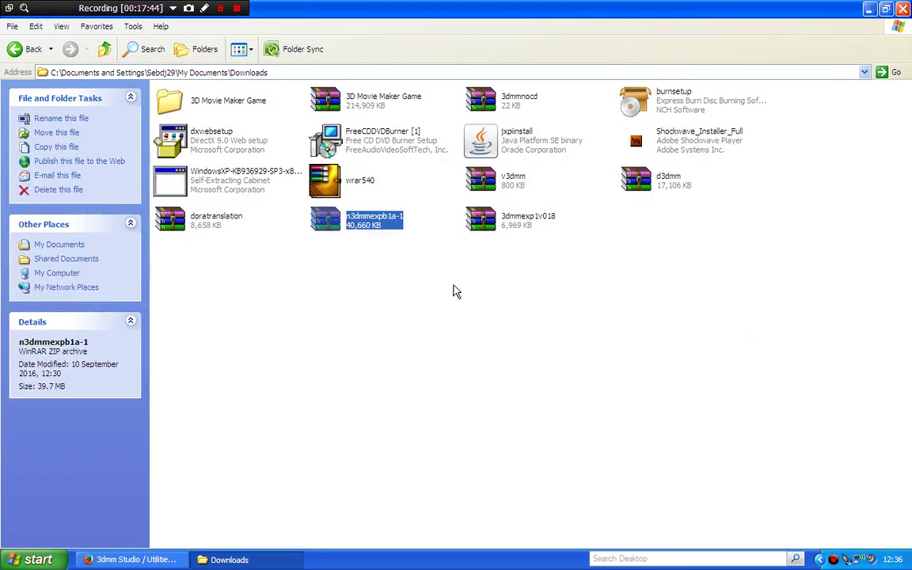
double_click(483, 218)
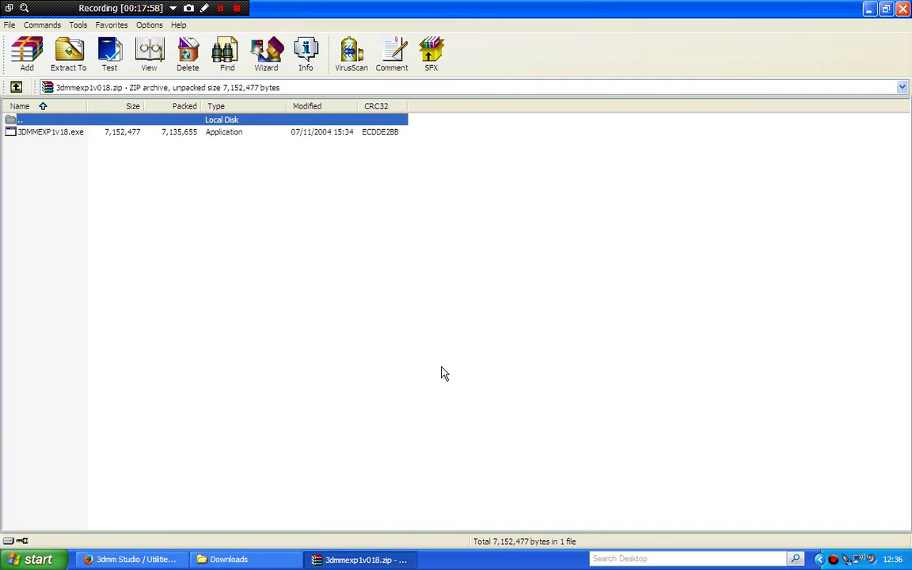
double_click(183, 133)
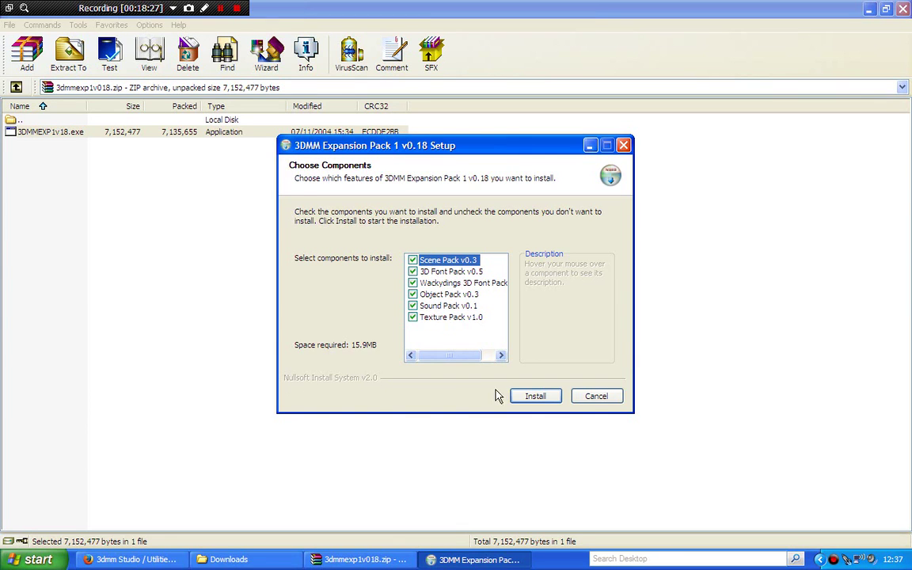
click(532, 397)
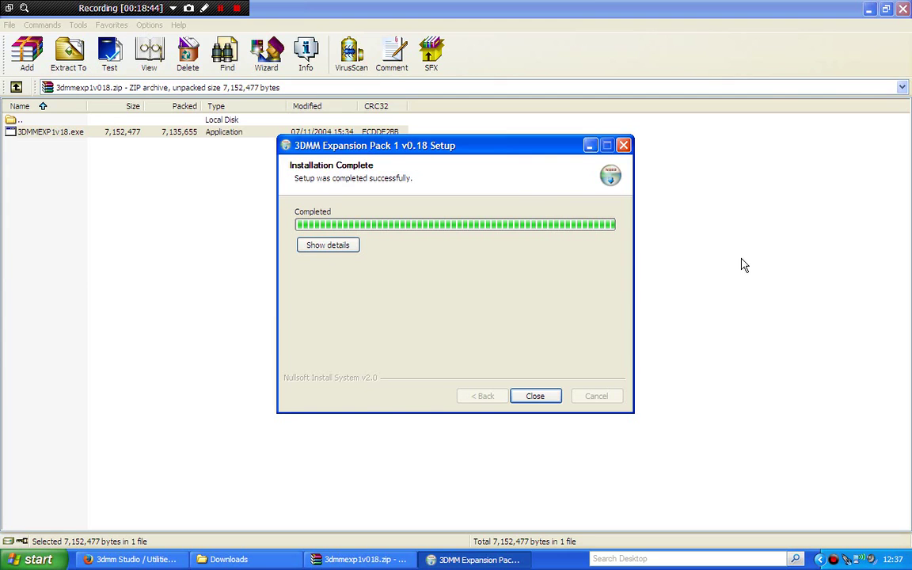
click(535, 396)
click(903, 8)
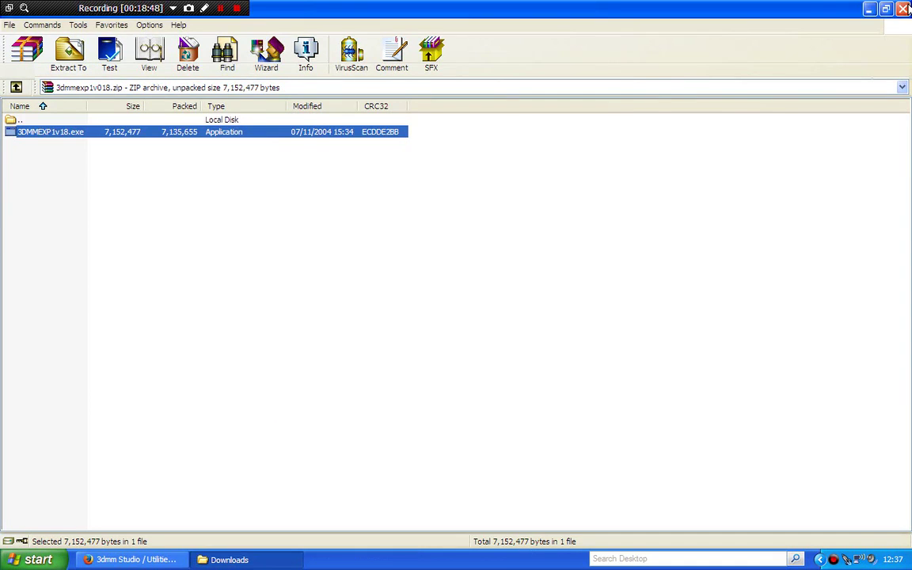
click(868, 8)
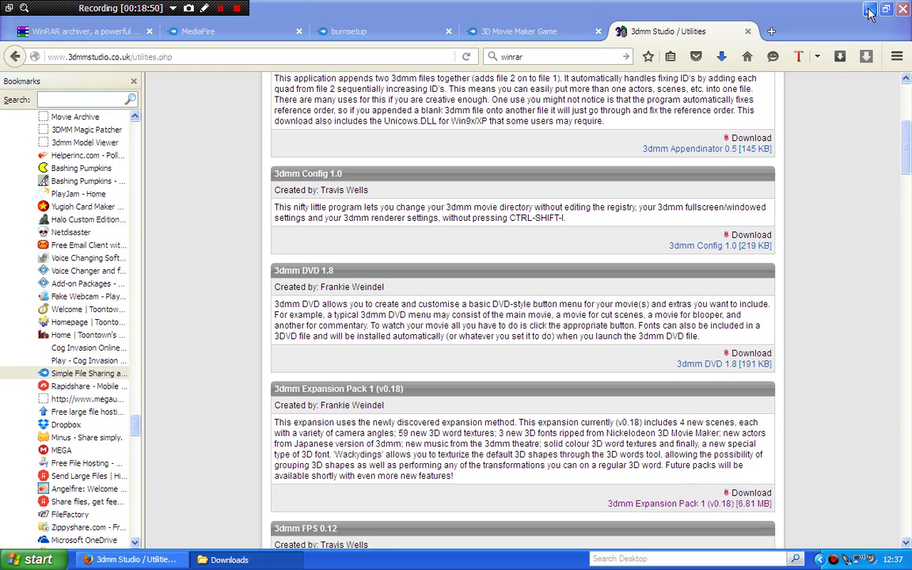
Minimize Firefox, activate the 3DMM Expansion Pack in v3dmm Manager and launch 3D Movie Maker
click(869, 9)
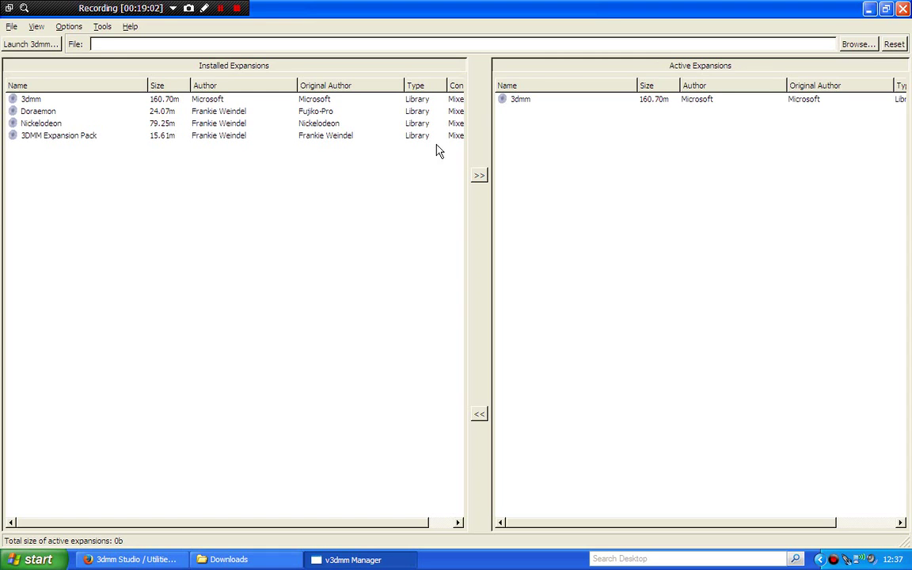
double_click(341, 136)
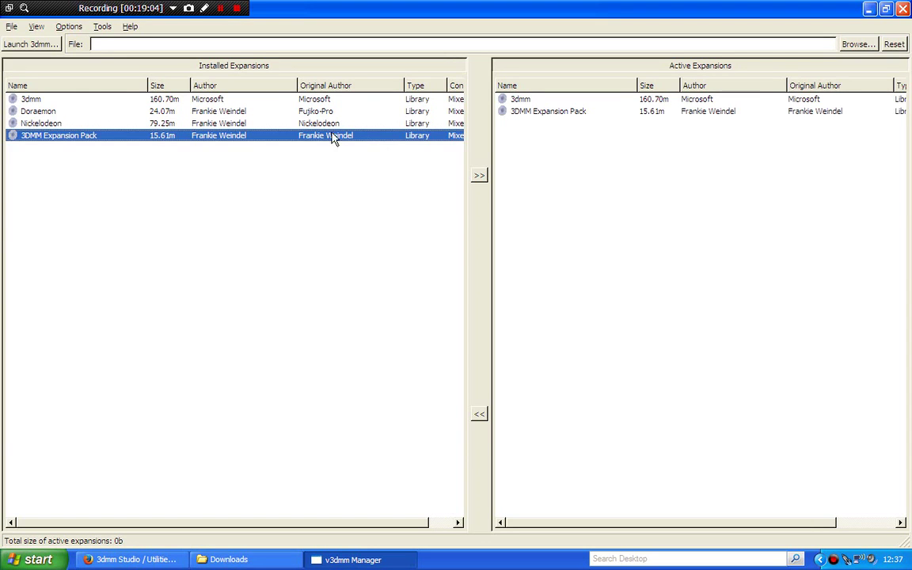
click(47, 44)
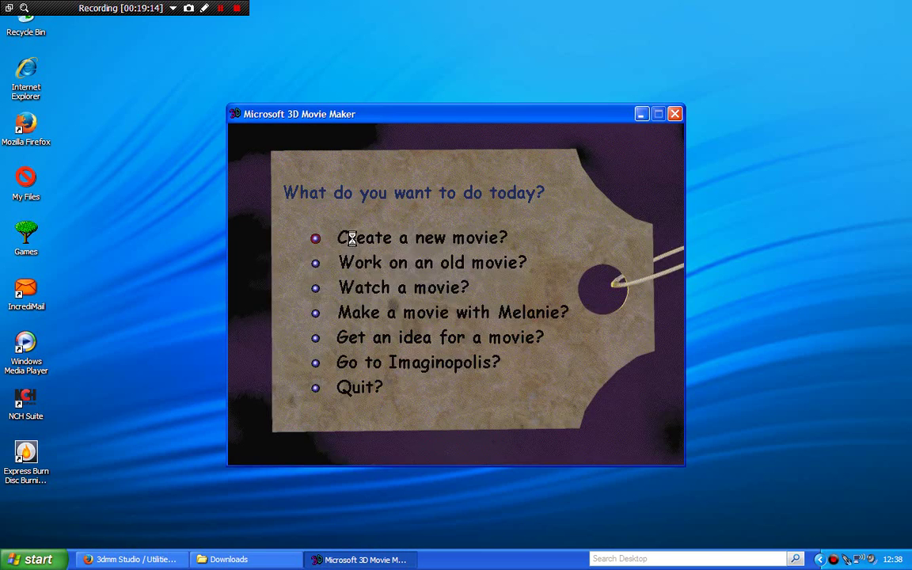
Create a new movie and choose the Oscorp factory scene from the last page of scenes
click(346, 238)
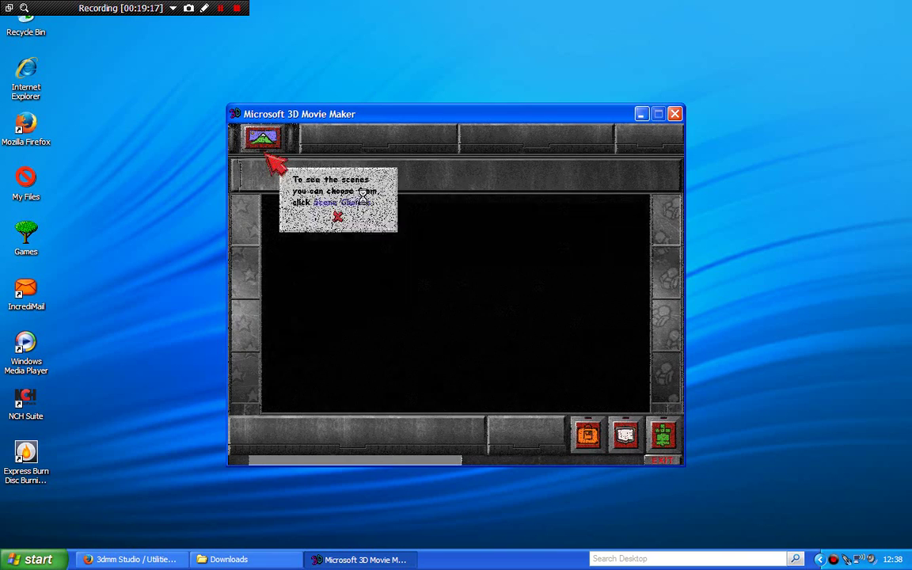
click(336, 219)
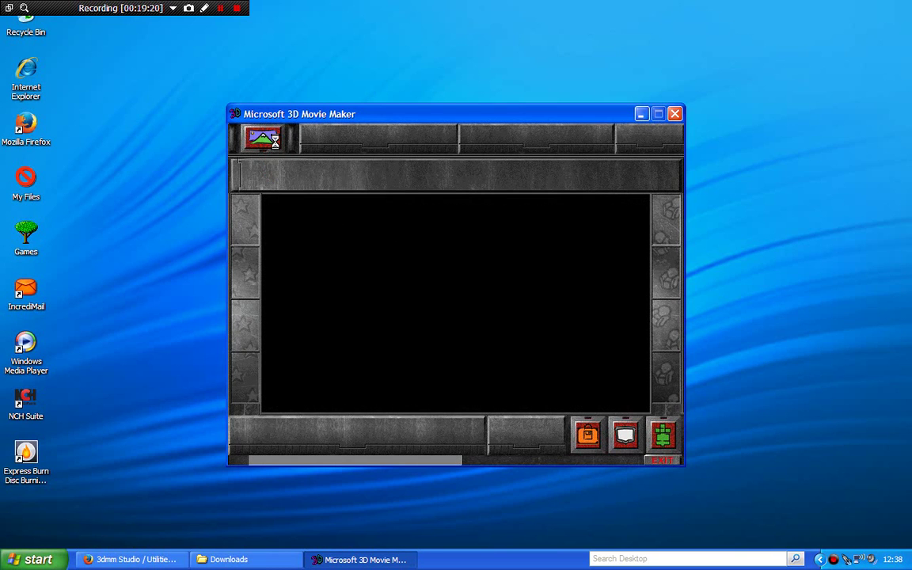
click(251, 132)
click(412, 411)
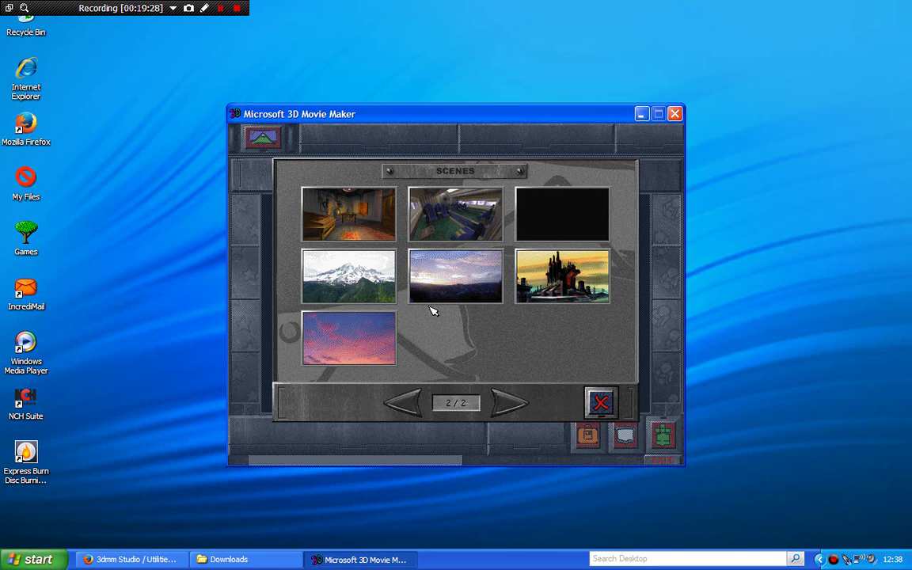
click(588, 300)
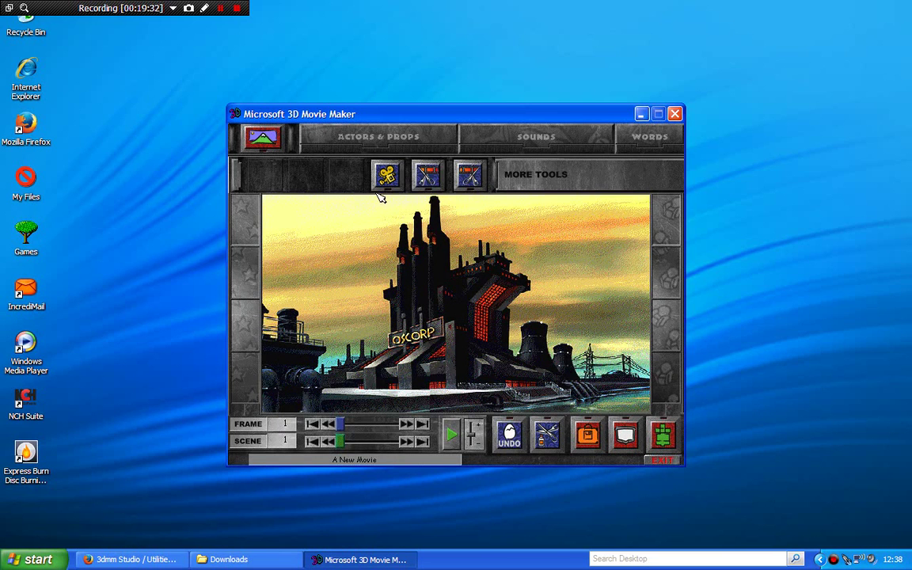
Try the cloudy sky and water-tower rooftop camera angles in the Oscorp scene, and undo the last angle change
click(383, 175)
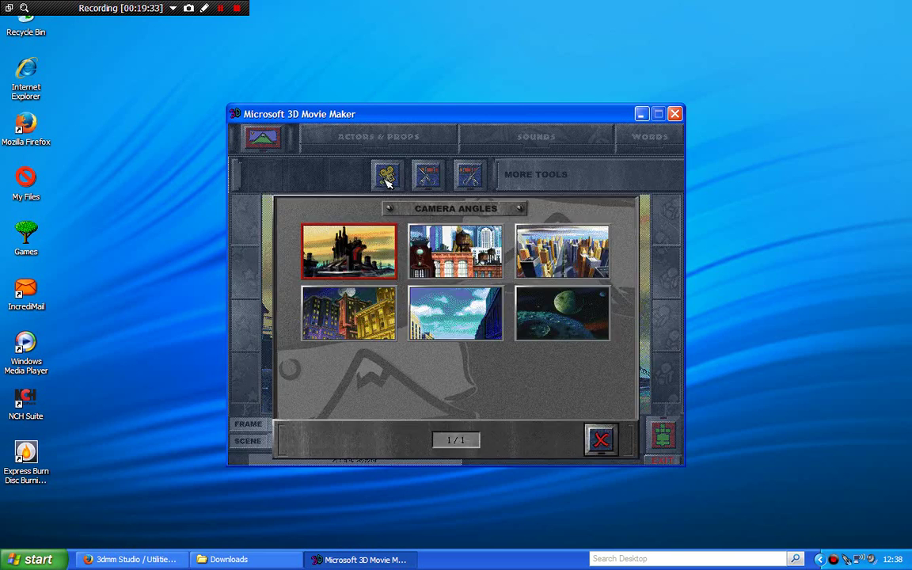
click(447, 301)
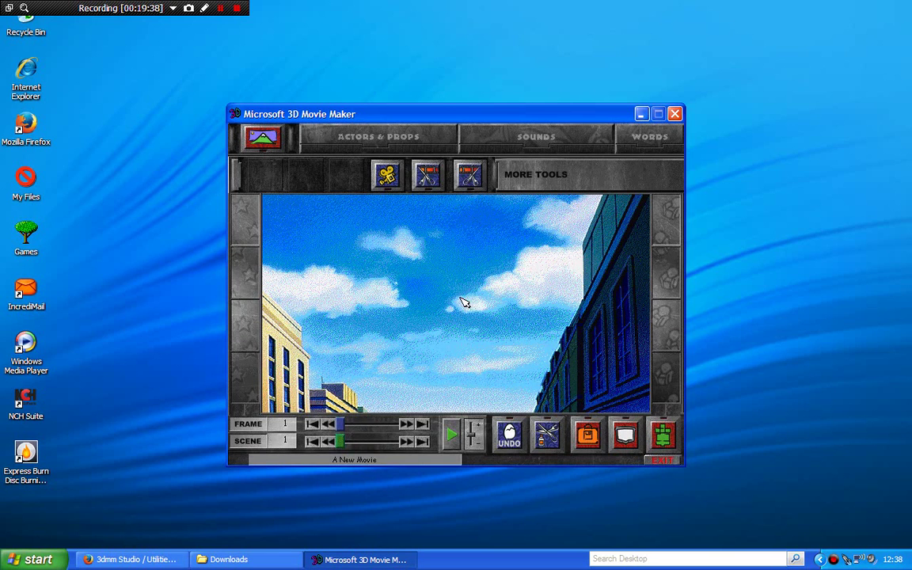
click(389, 178)
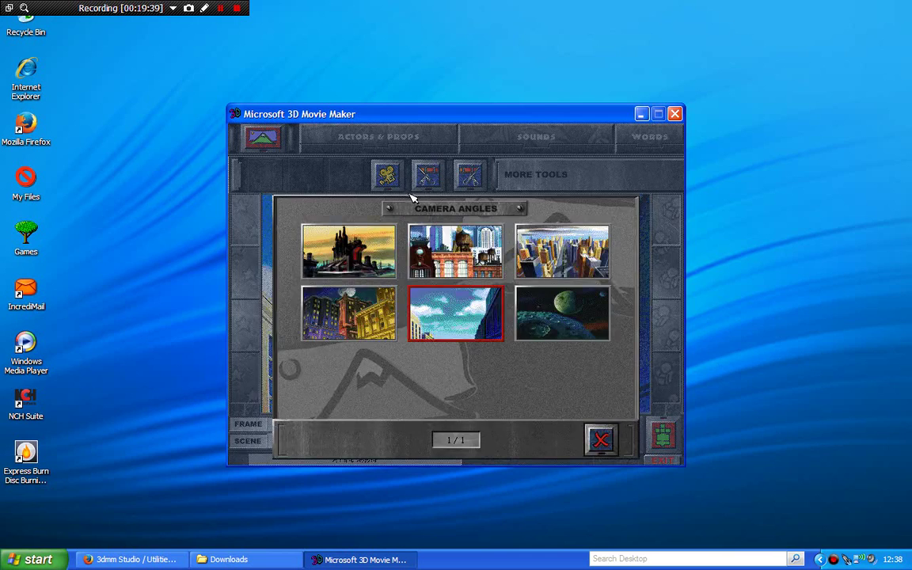
click(412, 231)
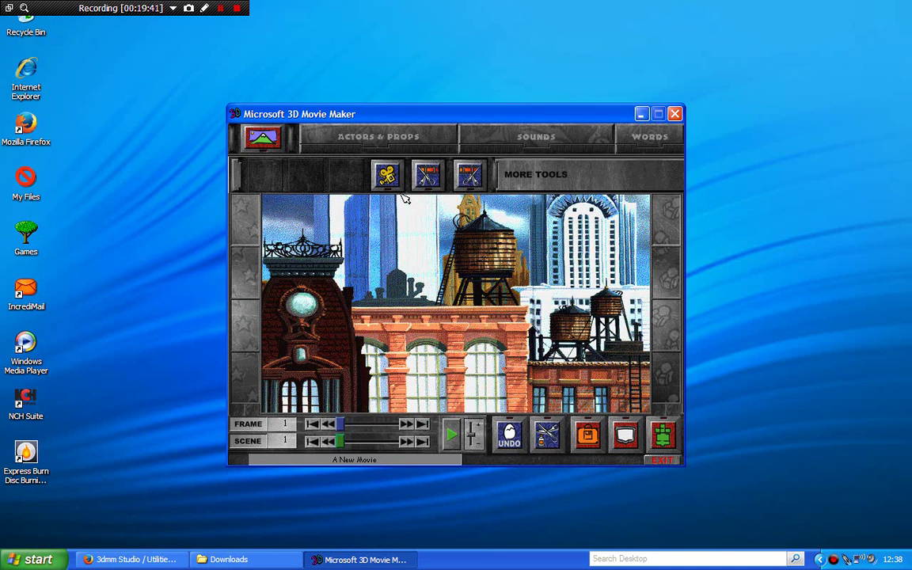
click(509, 437)
Change the scene to the snowy mountain and switch its camera angle to the red sand desert
click(262, 137)
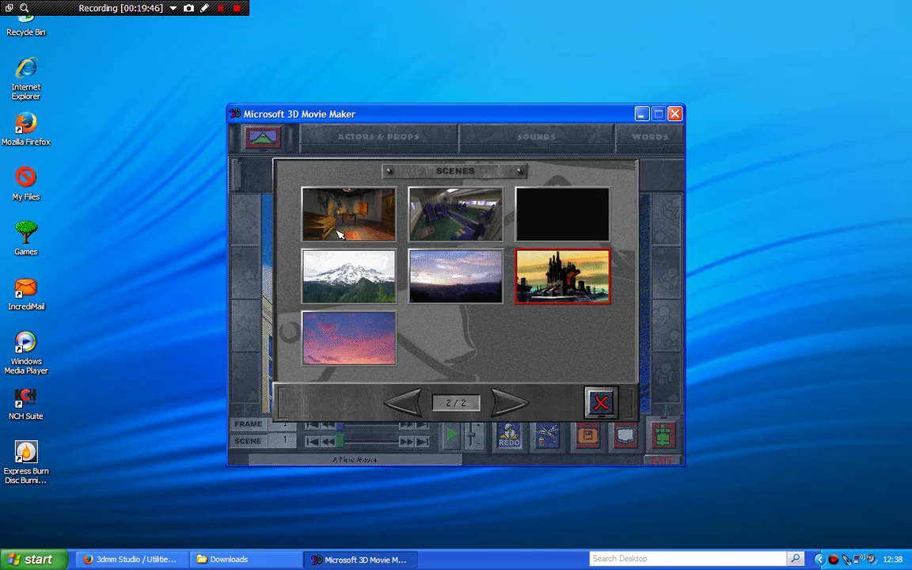
click(349, 265)
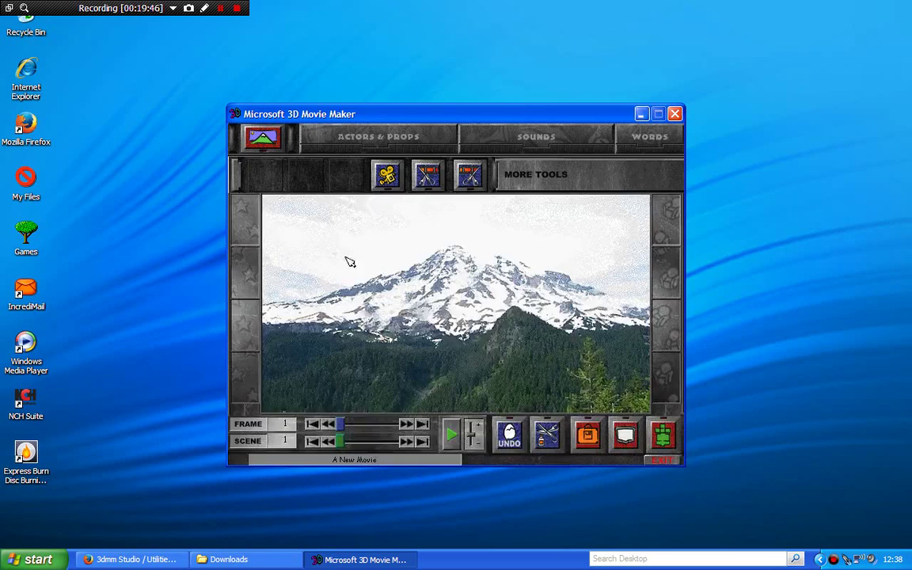
click(386, 177)
click(460, 320)
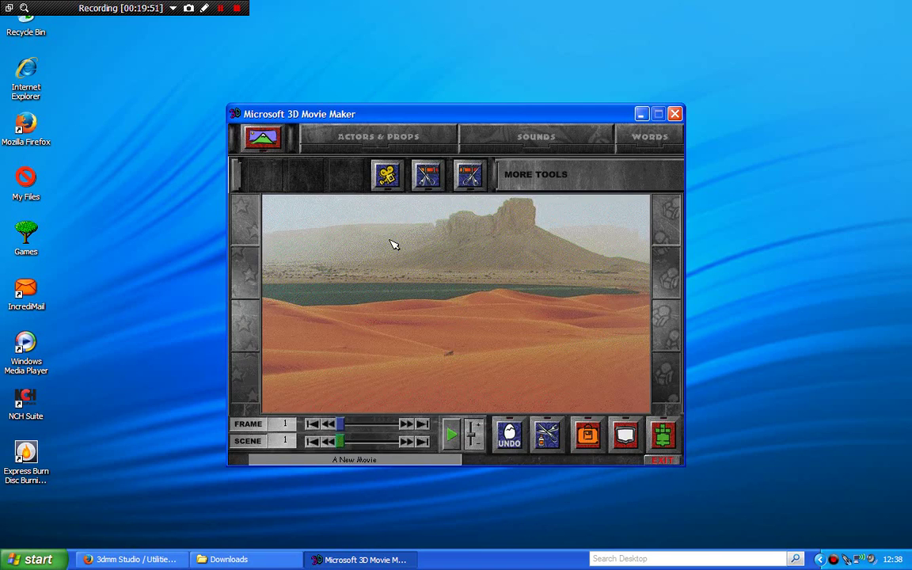
Add the dark-haired boy in a striped shirt from the last page of actors to the desert scene
click(322, 146)
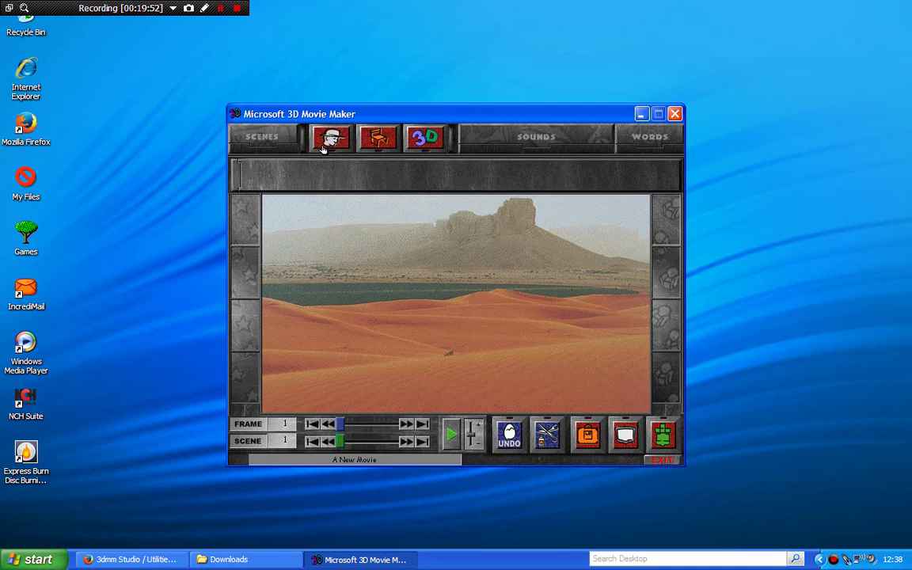
click(324, 147)
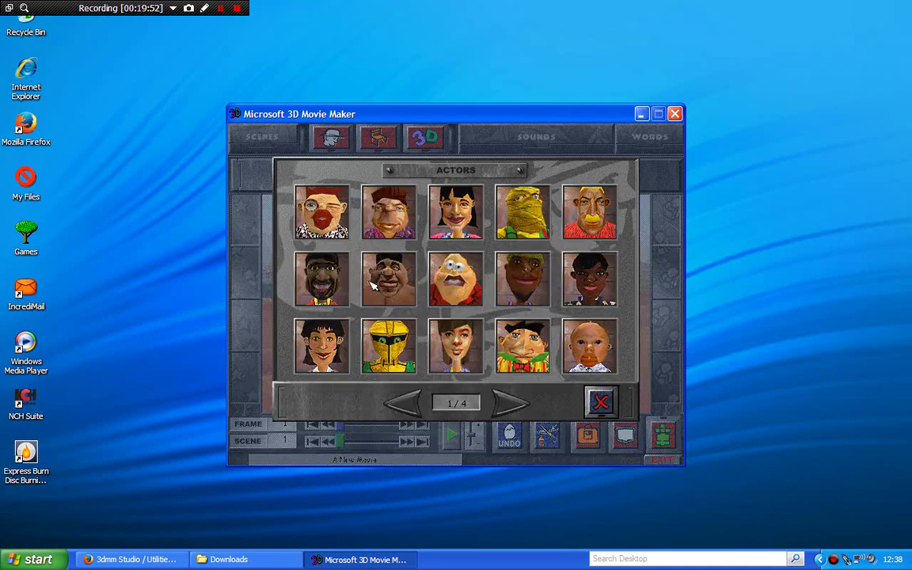
click(404, 406)
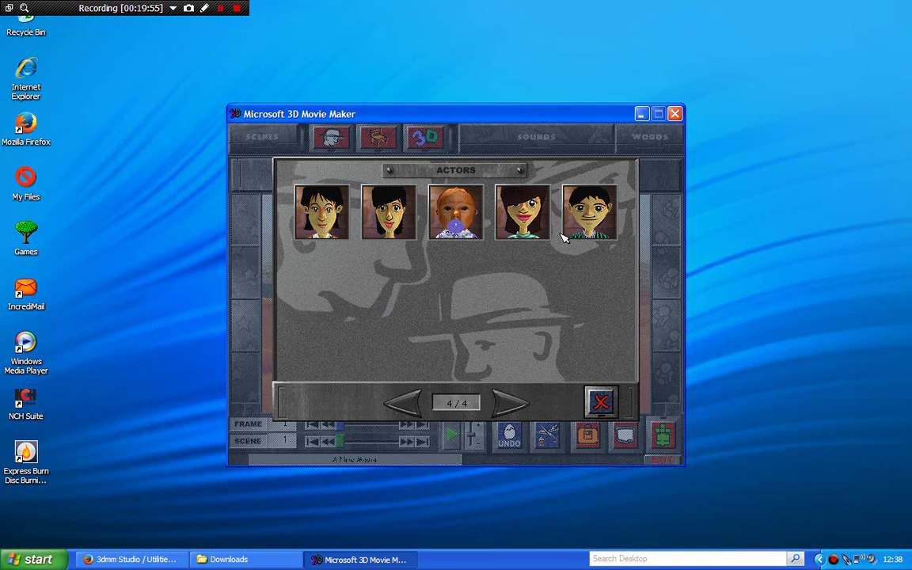
click(587, 214)
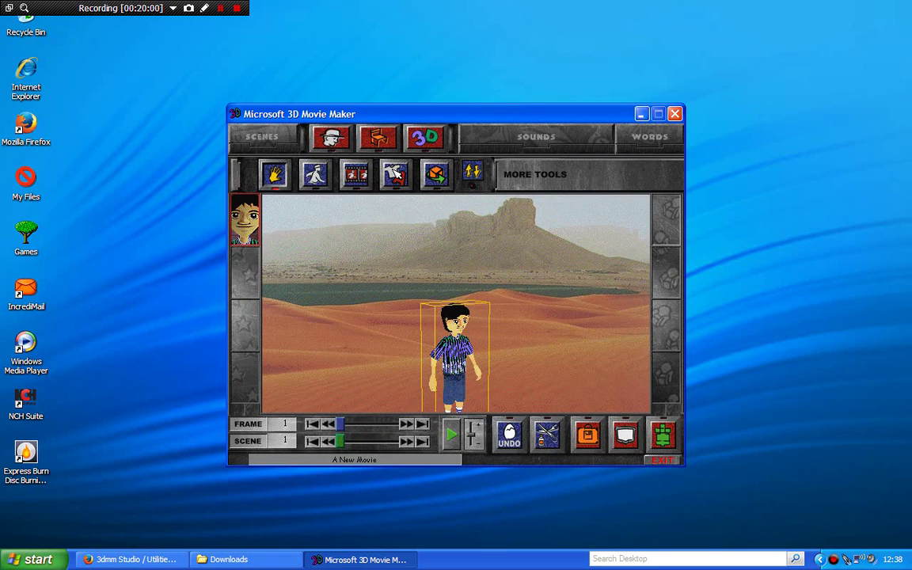
right_click(463, 314)
Check the boy's outfit in the costume changer without altering it and delete him from the scene
click(463, 314)
click(464, 315)
click(463, 315)
click(464, 315)
click(464, 315)
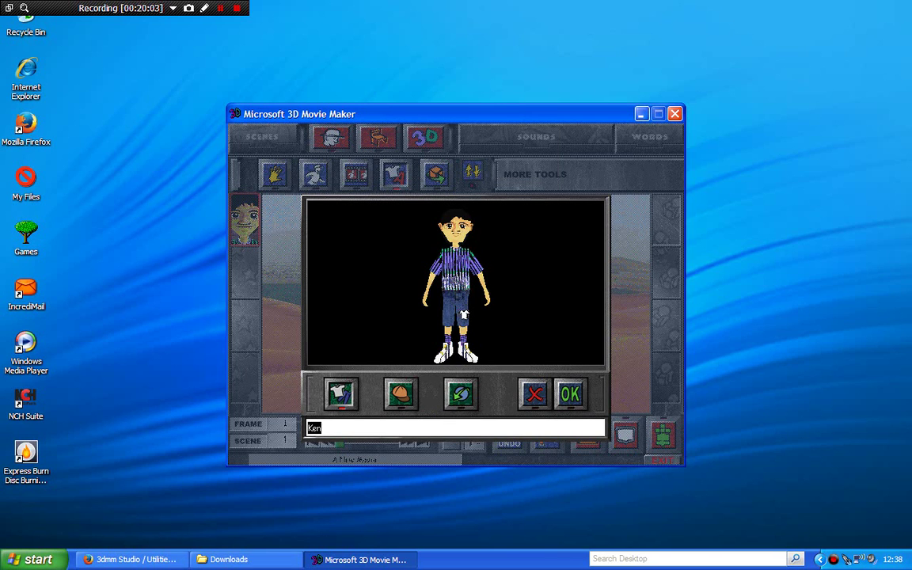
click(570, 394)
click(546, 434)
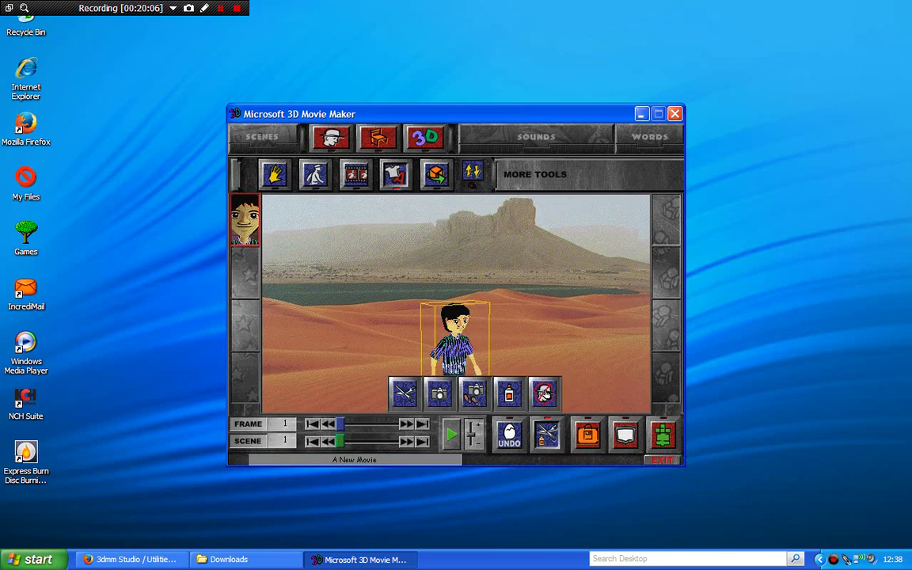
click(543, 393)
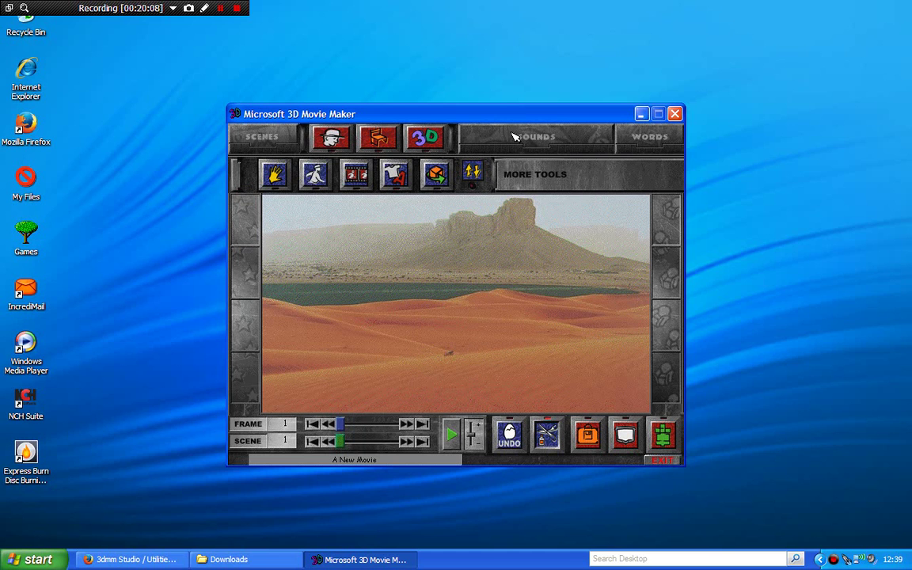
Look through the last page of sound effects and cancel without choosing one
click(466, 125)
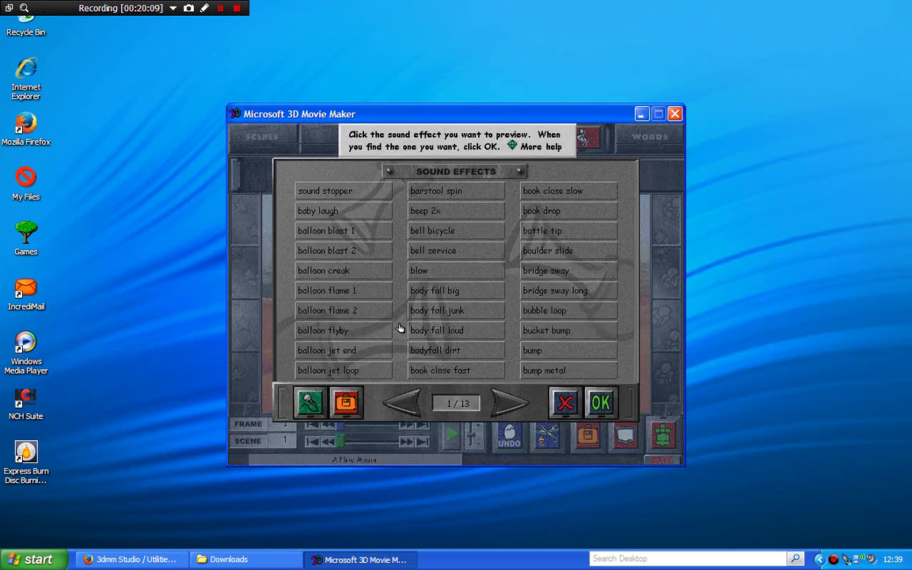
click(401, 403)
click(563, 403)
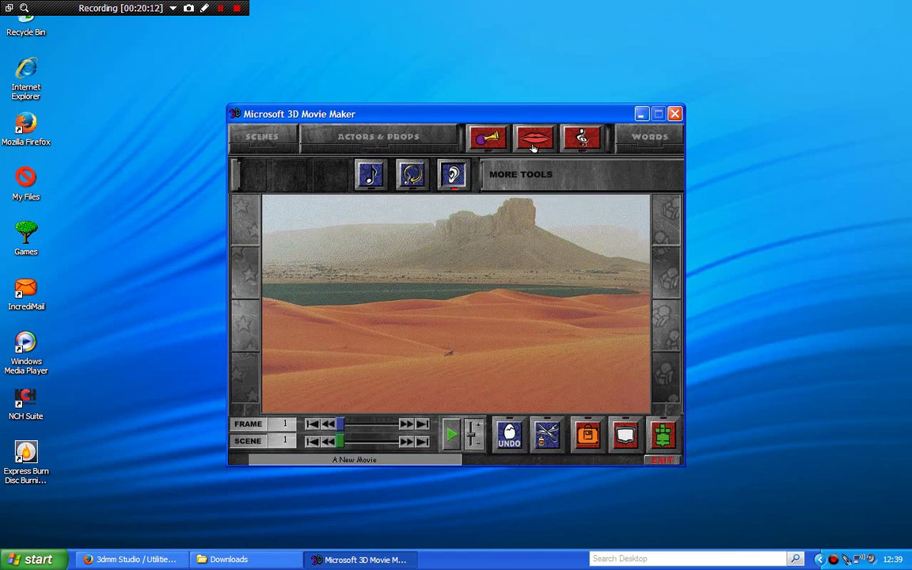
Preview theater 1, theater 6 and theater 9 on the last page of music and cancel without choosing a track
click(582, 141)
click(418, 397)
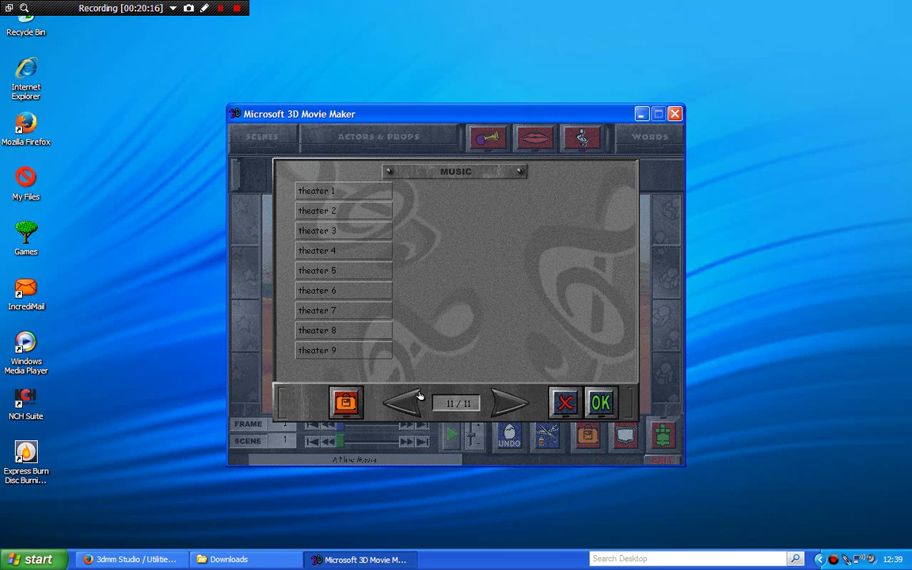
click(406, 400)
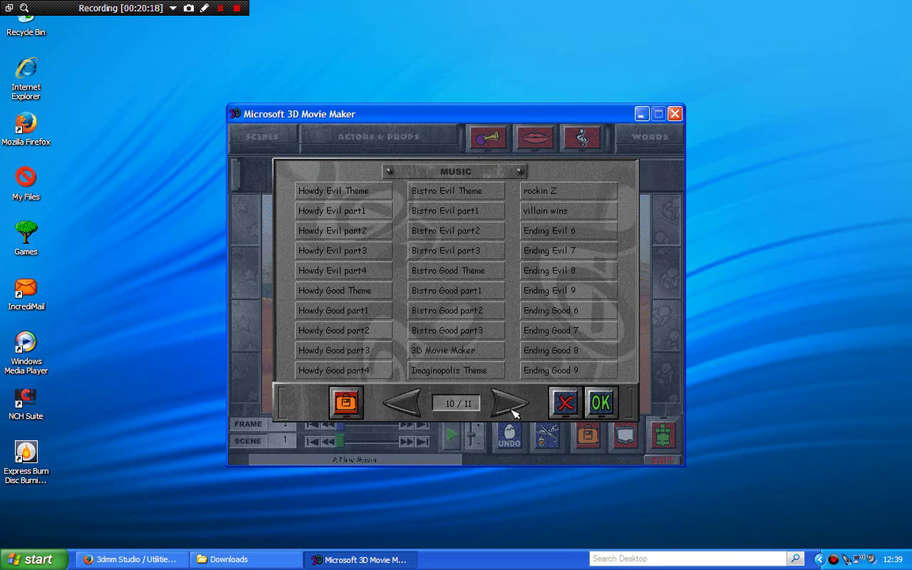
click(509, 402)
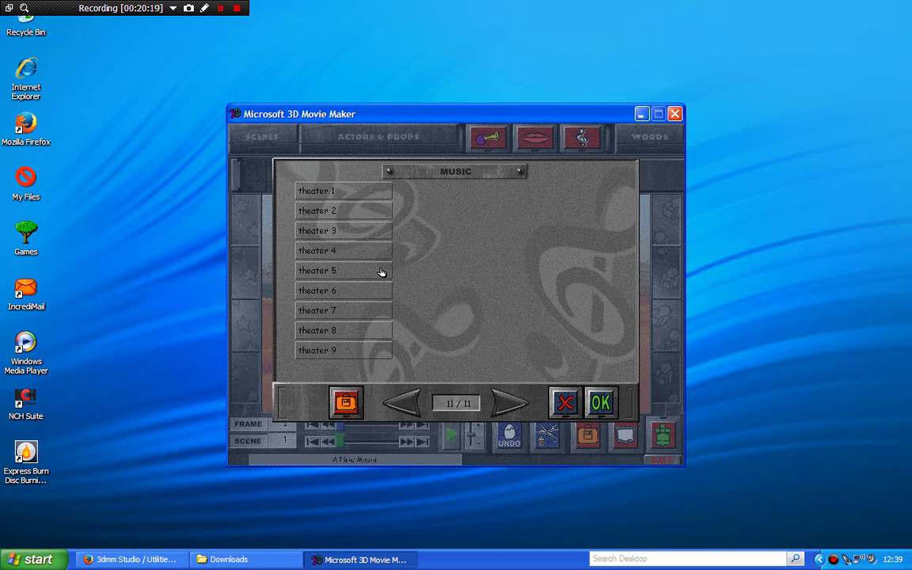
click(353, 197)
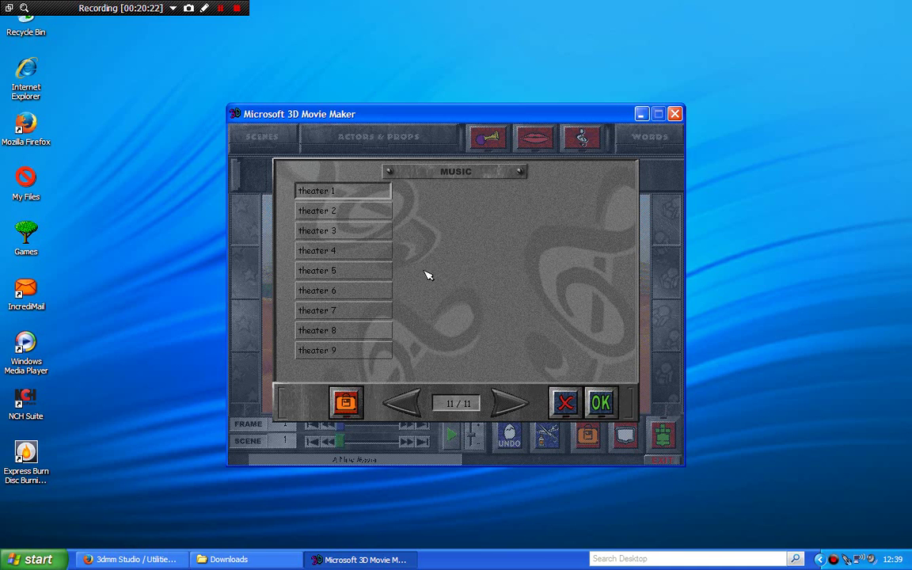
click(372, 290)
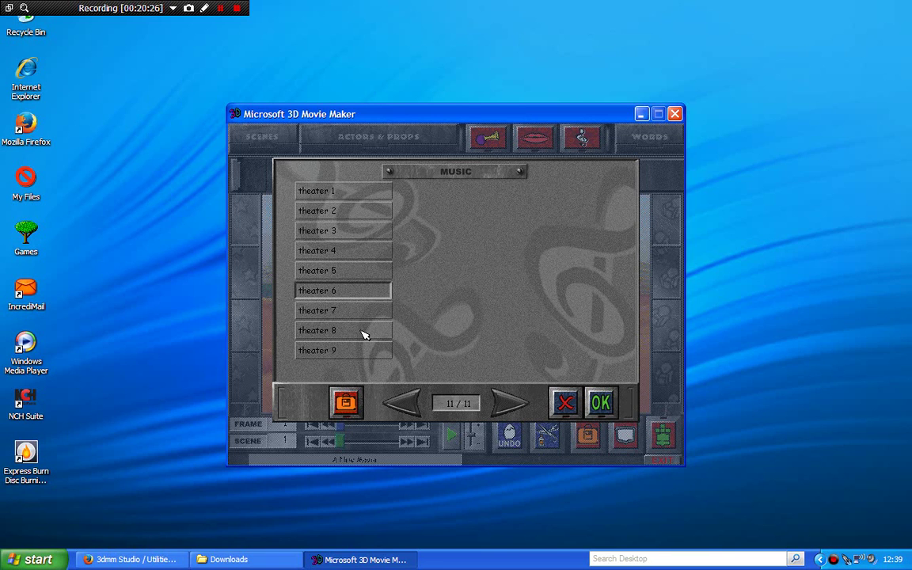
click(353, 354)
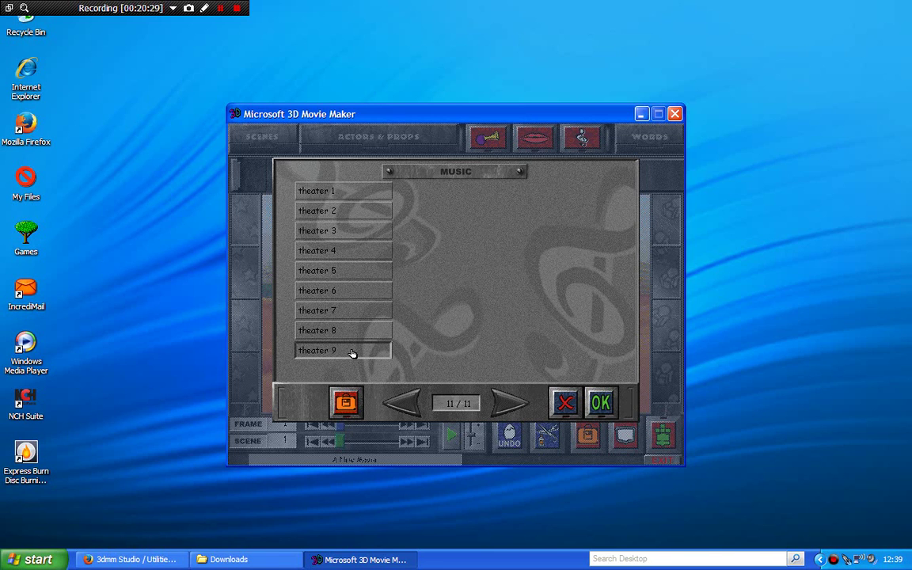
click(564, 403)
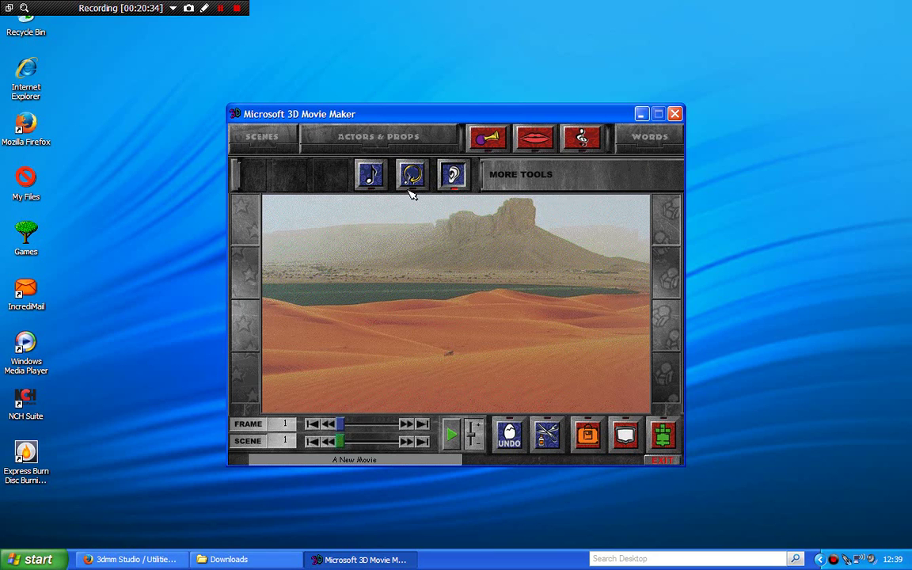
Look through the pages of props and cancel without adding one
click(352, 137)
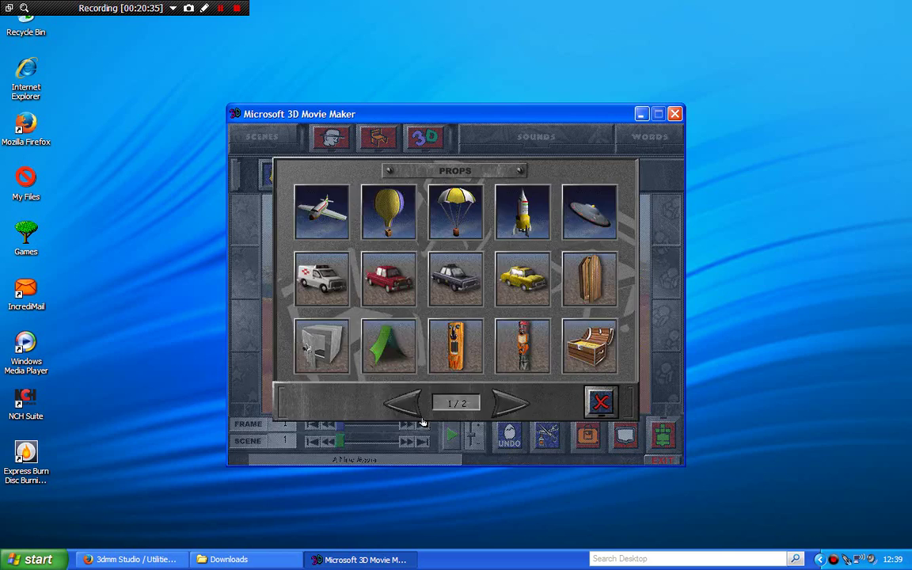
click(399, 406)
click(398, 405)
click(398, 405)
click(601, 403)
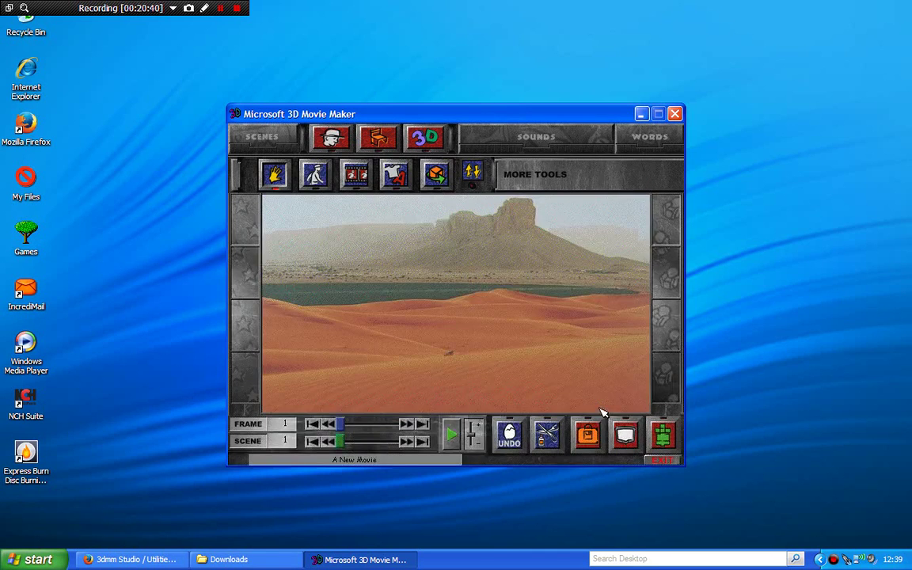
Quit 3D Movie Maker and close the v3dmm Manager
click(588, 433)
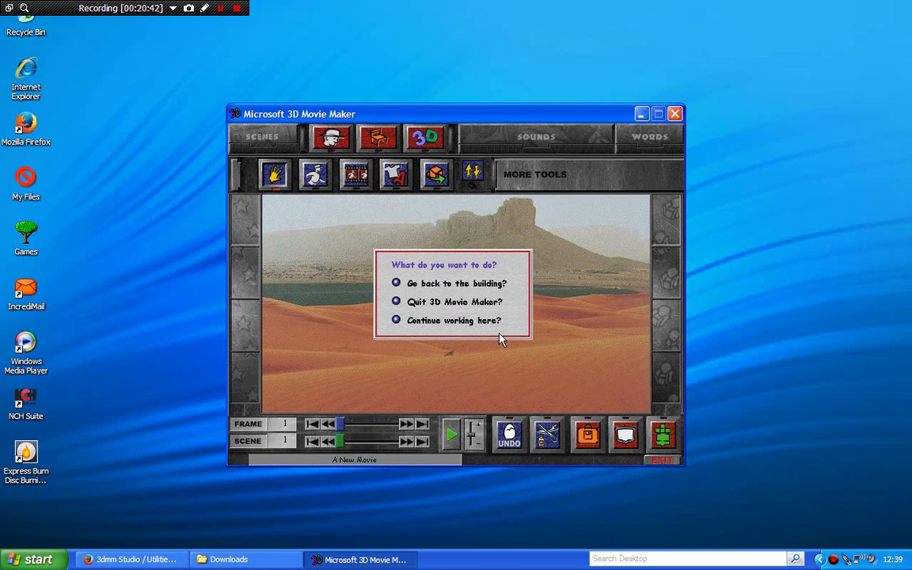
click(425, 301)
click(434, 306)
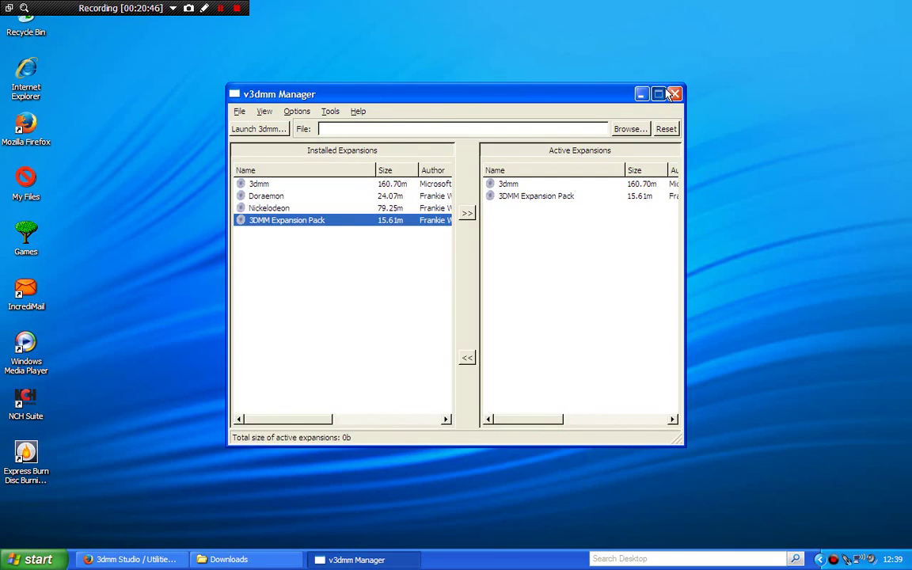
click(663, 94)
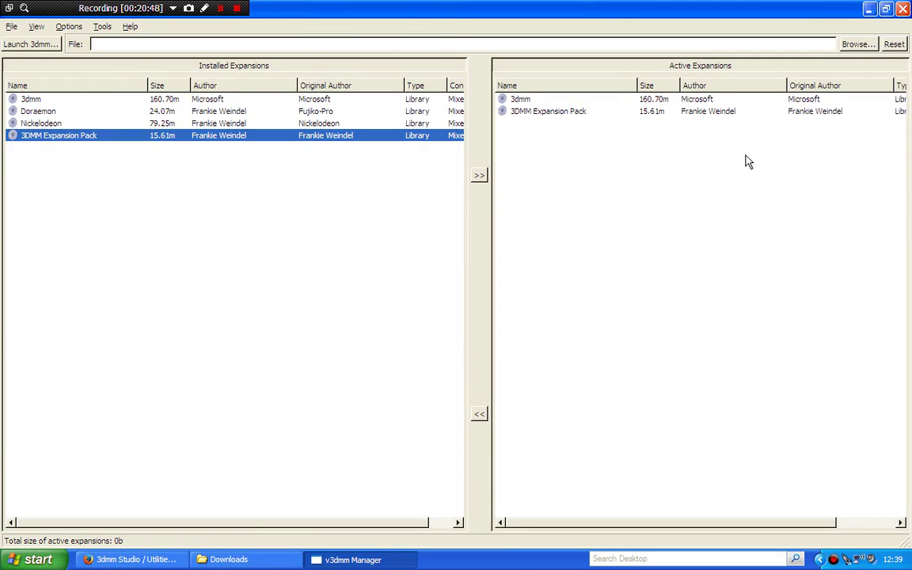
key(alt+F4)
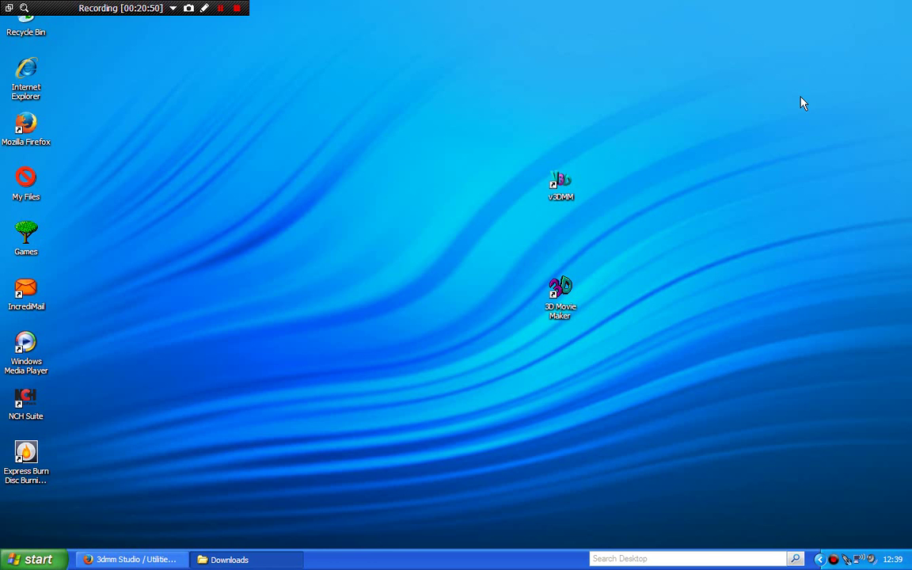